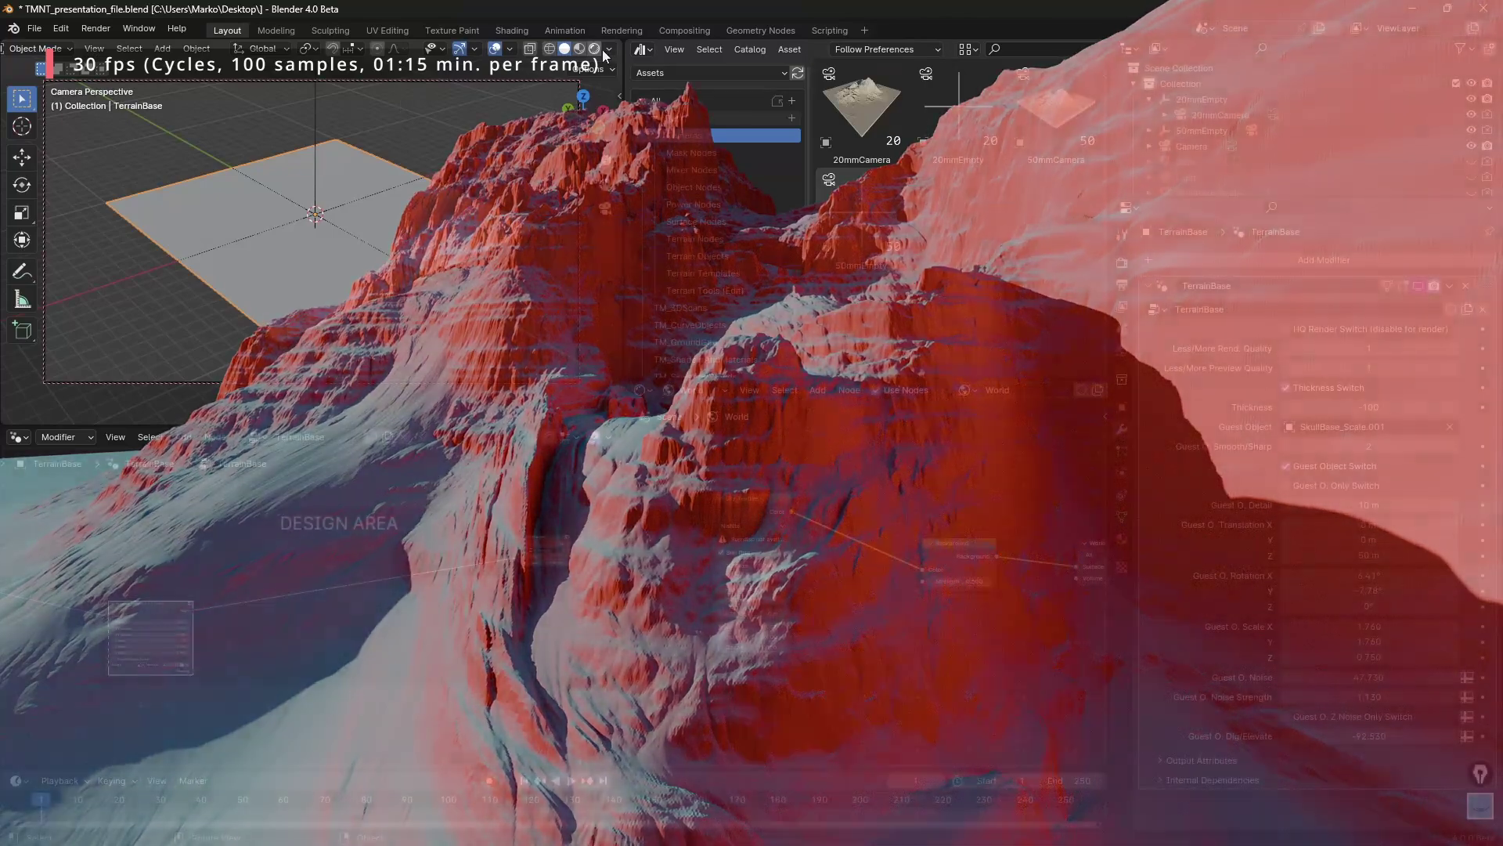
# Step: Switch the 3D viewport to rendered shading and review the scene's Cycles render settings
pyautogui.click(595, 50)
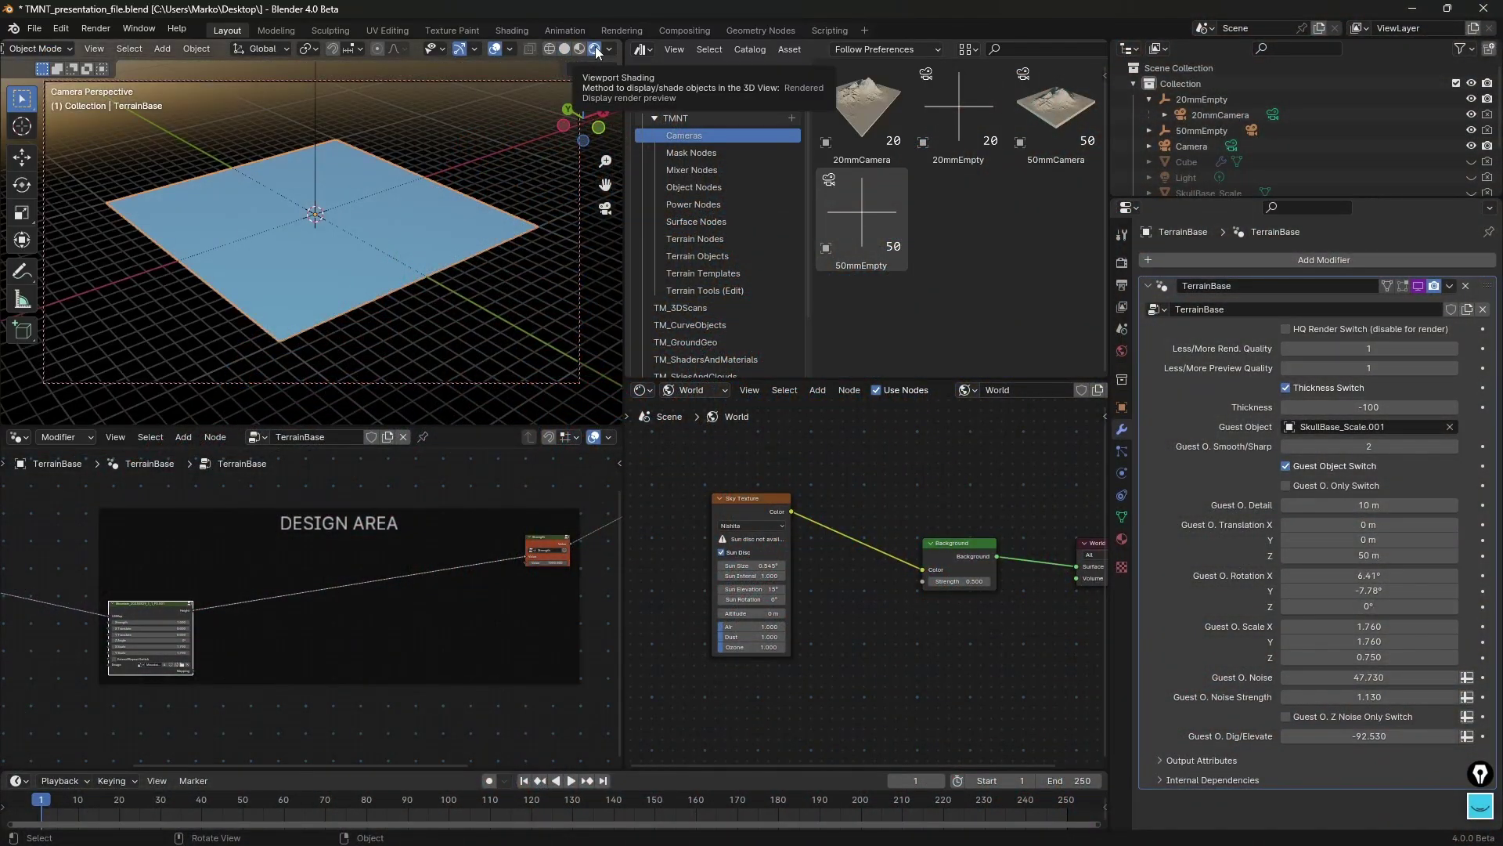
pyautogui.click(1122, 263)
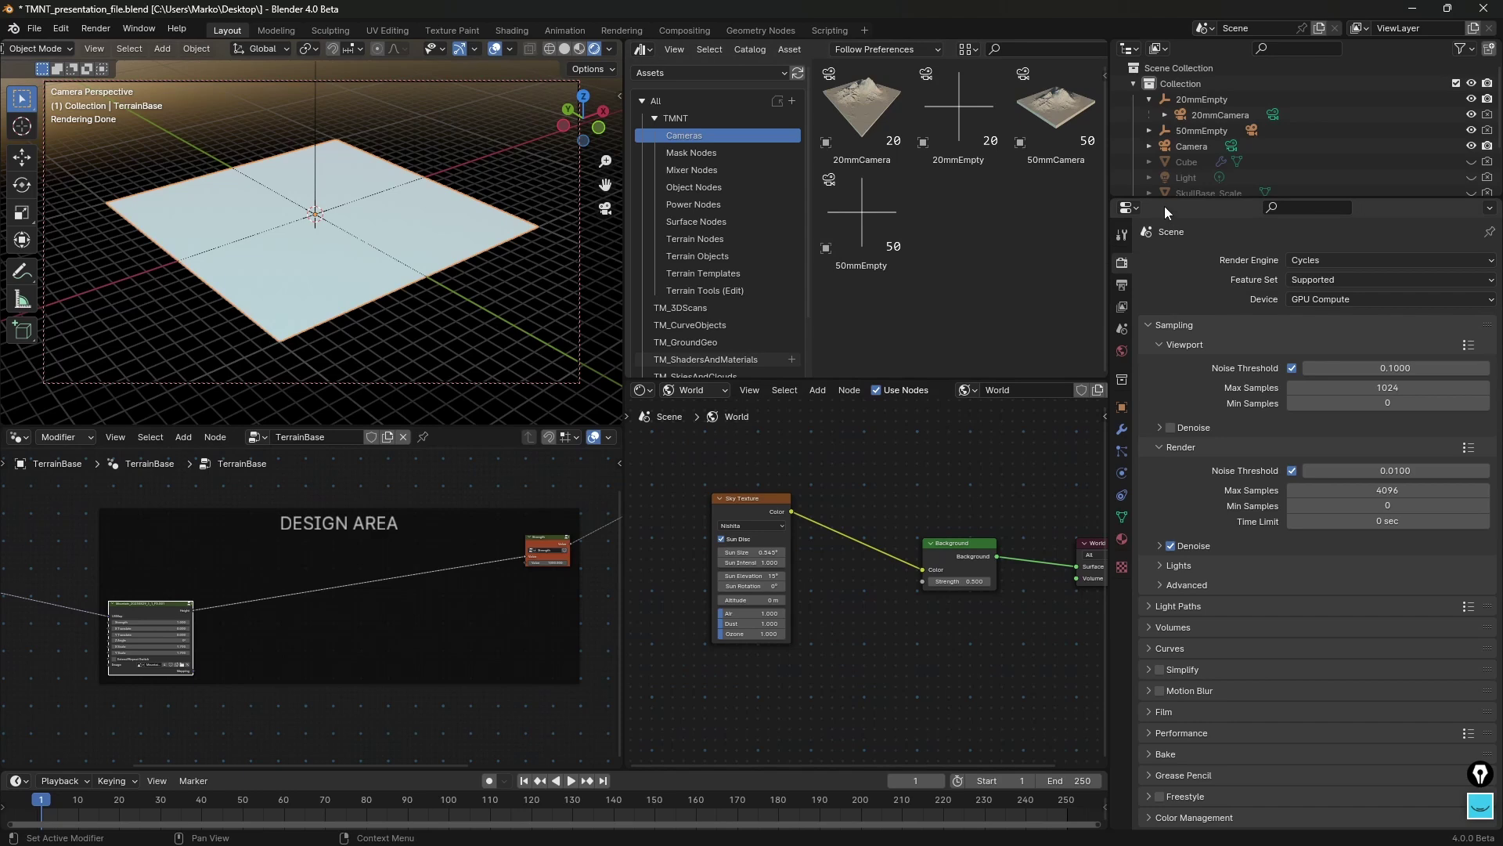
pyautogui.scroll(-3, 1186, 149)
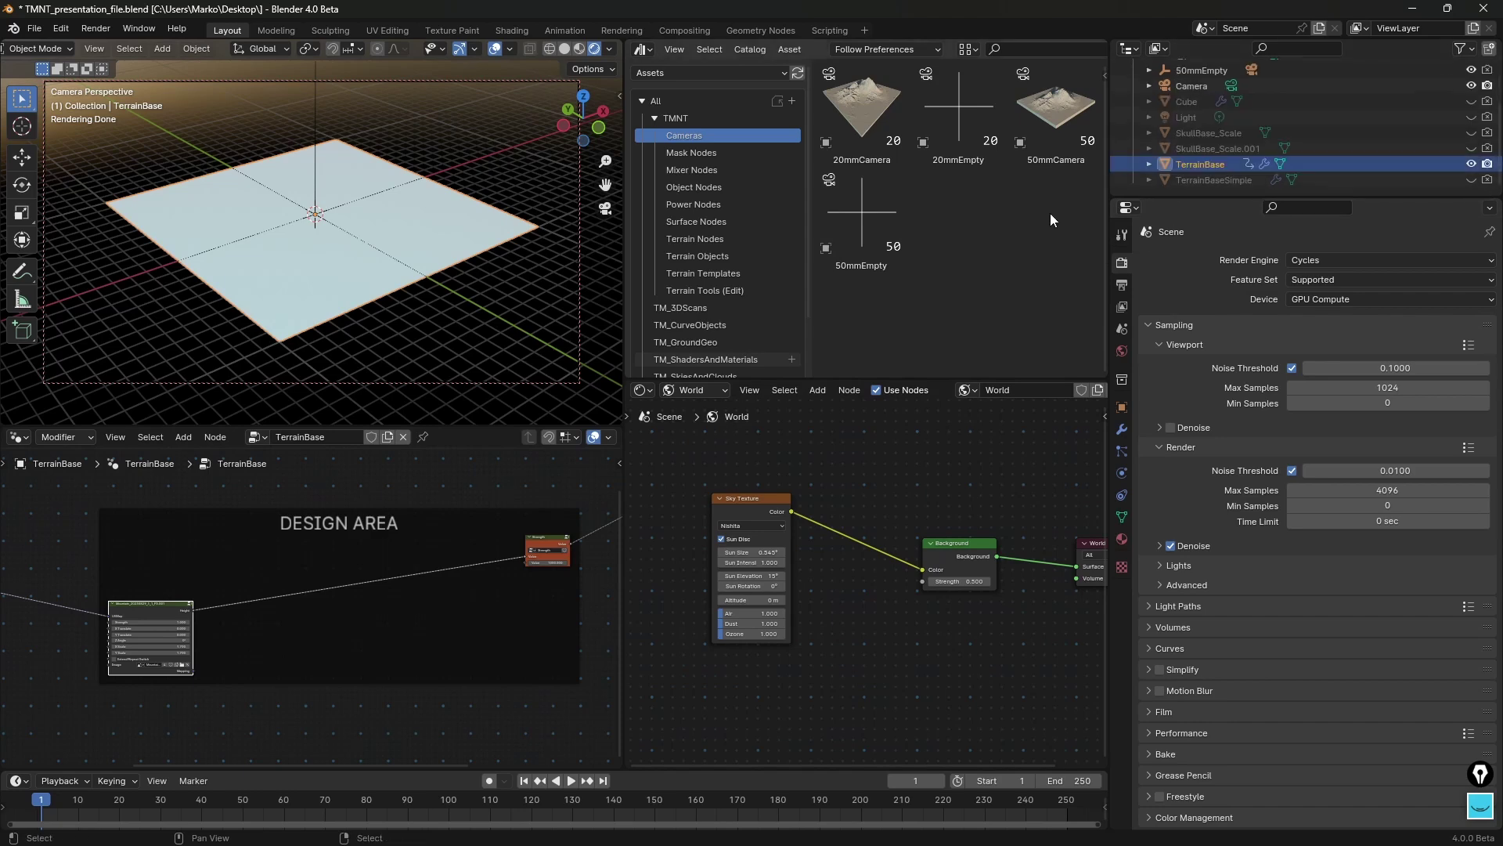
pyautogui.click(861, 219)
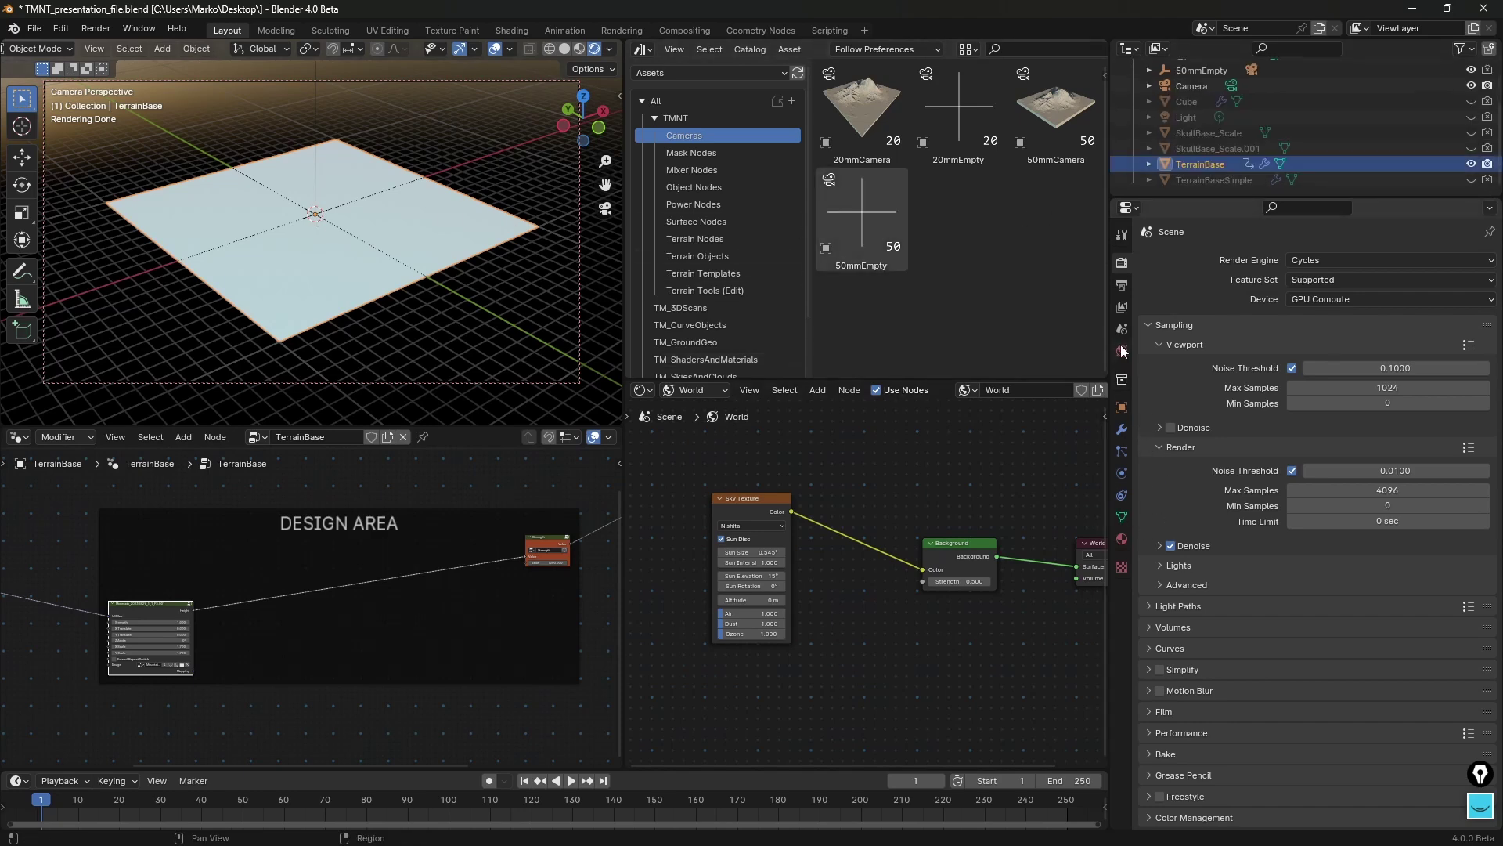
# Step: Enable the HQ Render Switch in the TerrainBase modifier and lower the World Background node's strength
pyautogui.click(1121, 430)
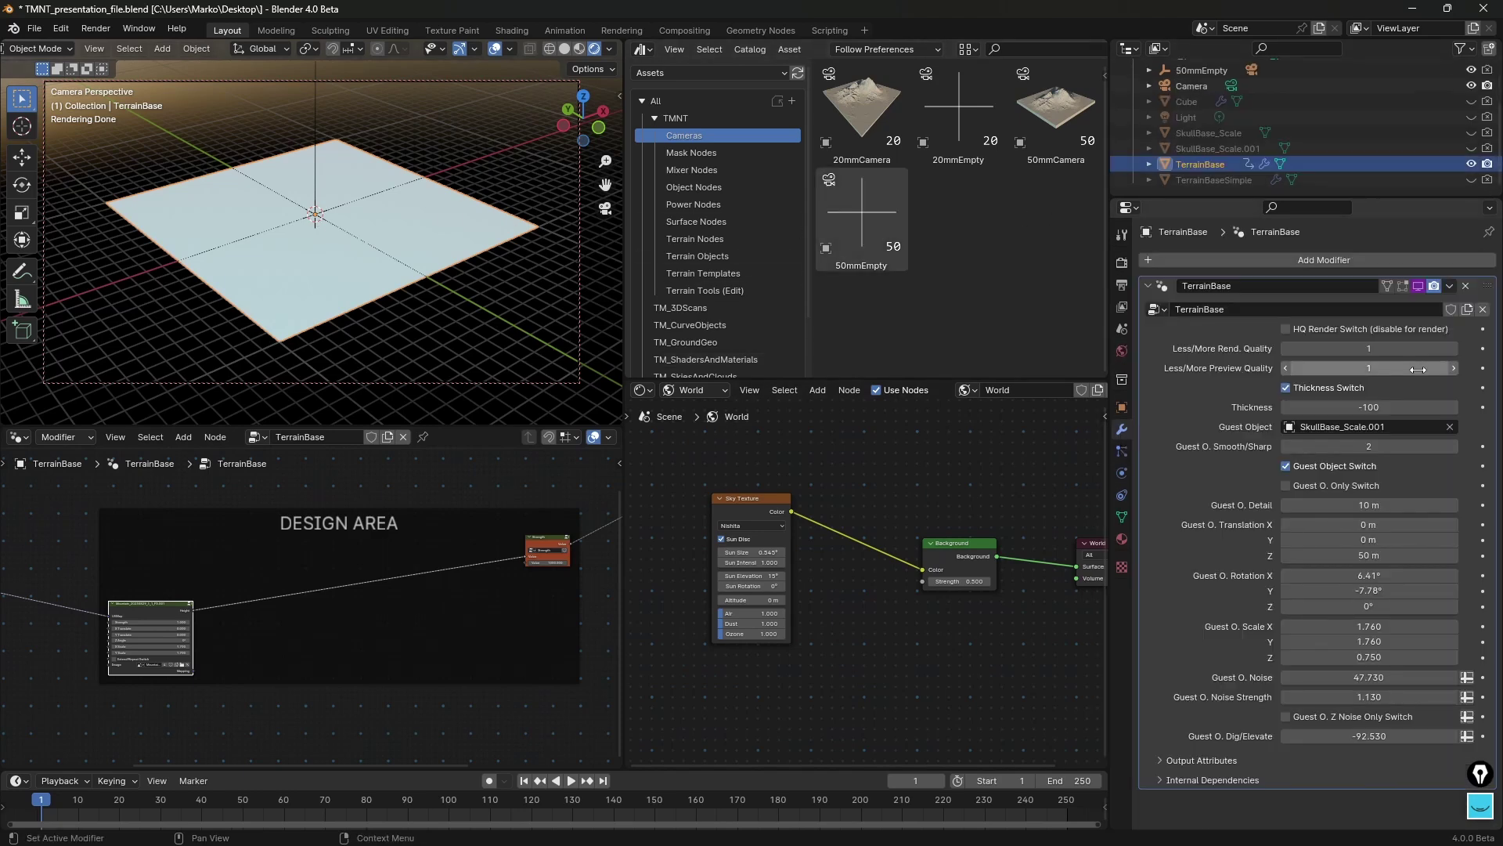
pyautogui.click(1287, 329)
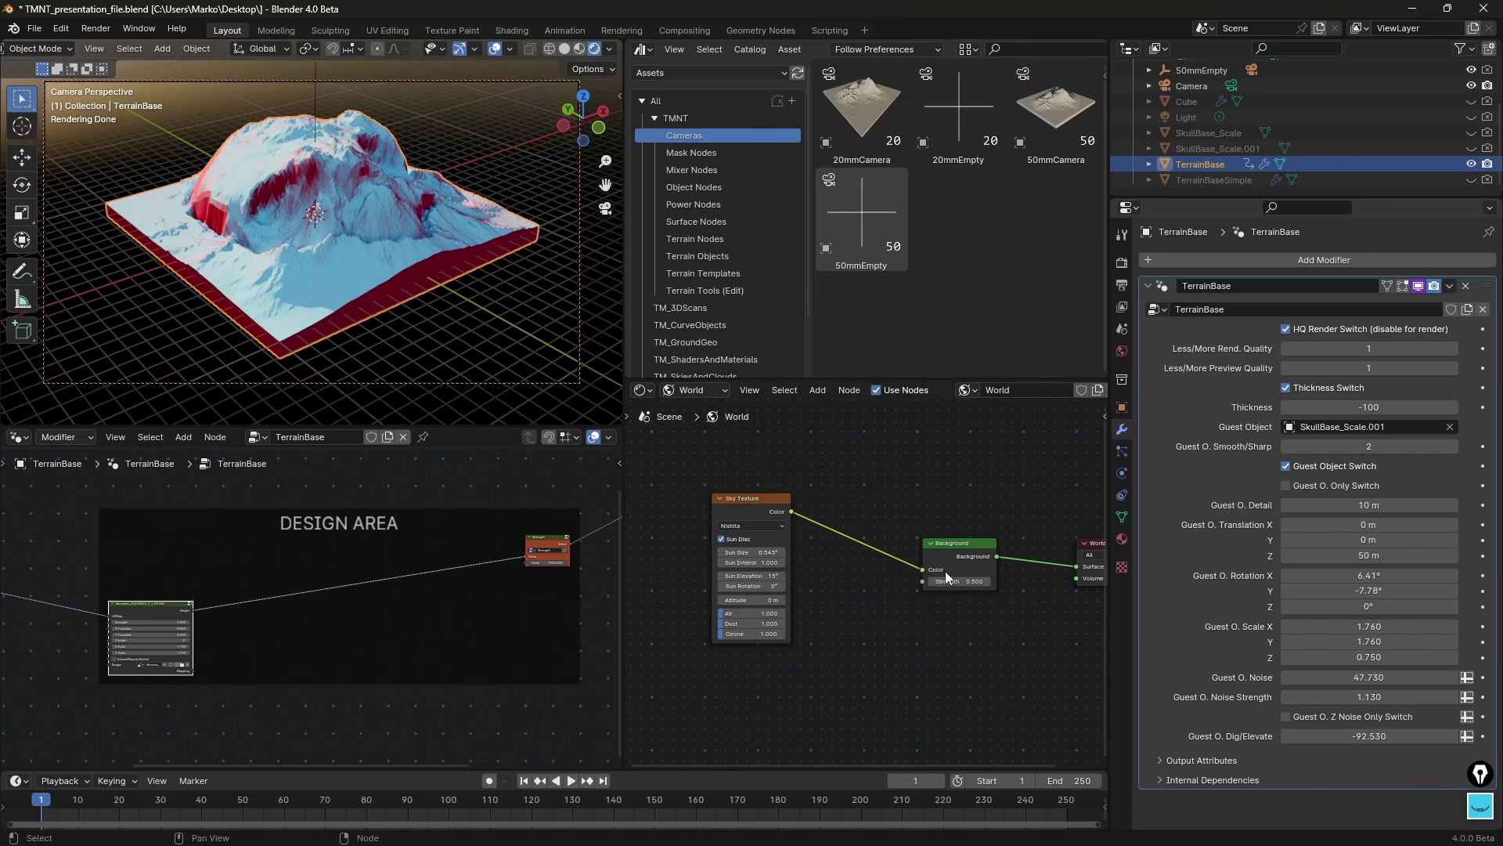
pyautogui.moveTo(946, 581); pyautogui.dragTo(924, 581)
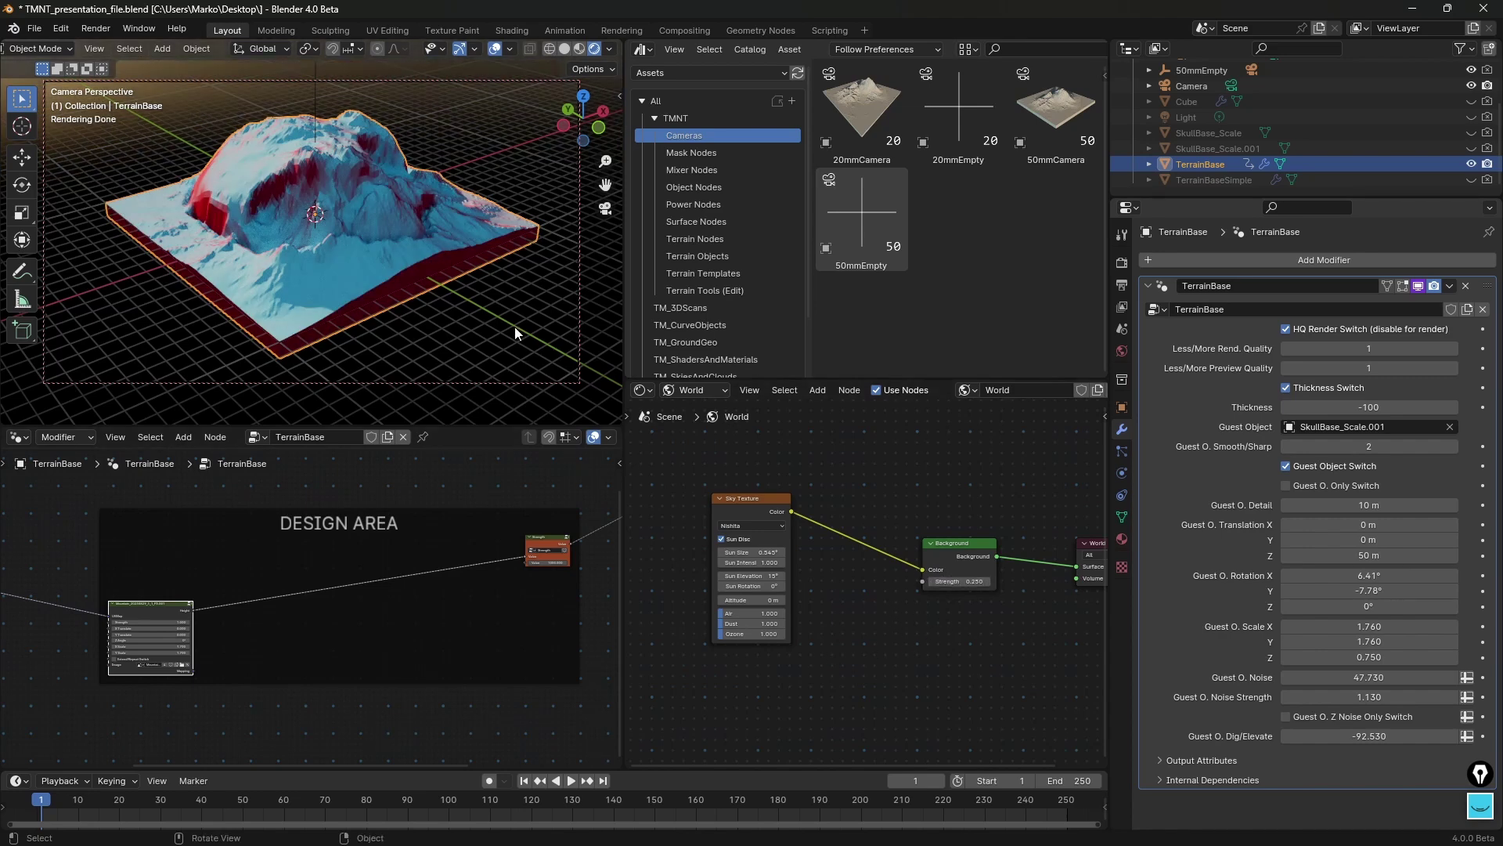
pyautogui.moveTo(514, 327); pyautogui.dragTo(410, 241, button='middle')
pyautogui.scroll(4, 411, 242)
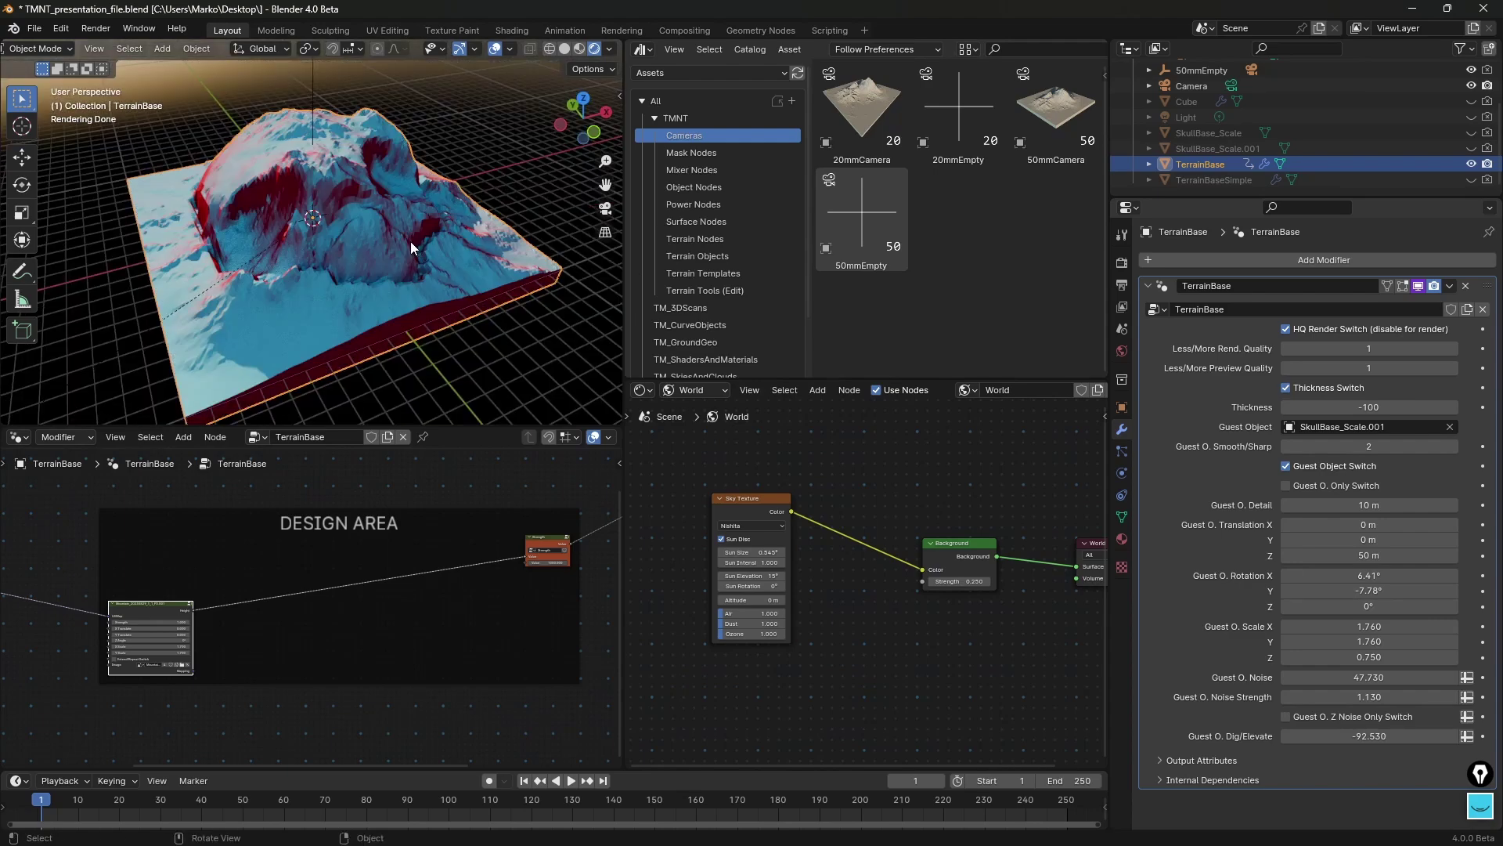
# Step: Disable TerrainBase's HQ Render Switch and render the current frame
pyautogui.click(1285, 329)
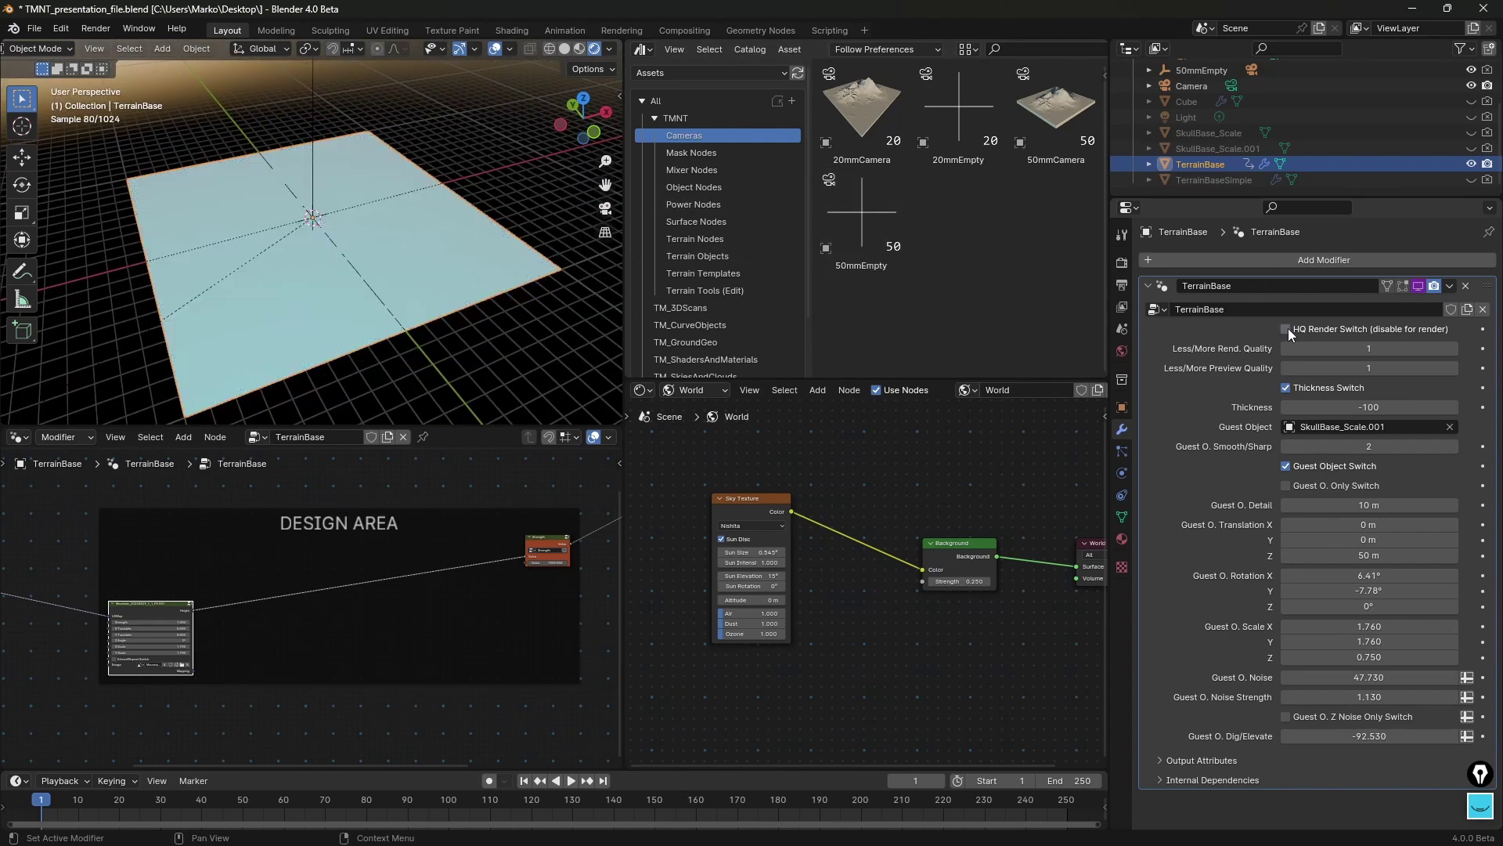
pyautogui.press('F12')
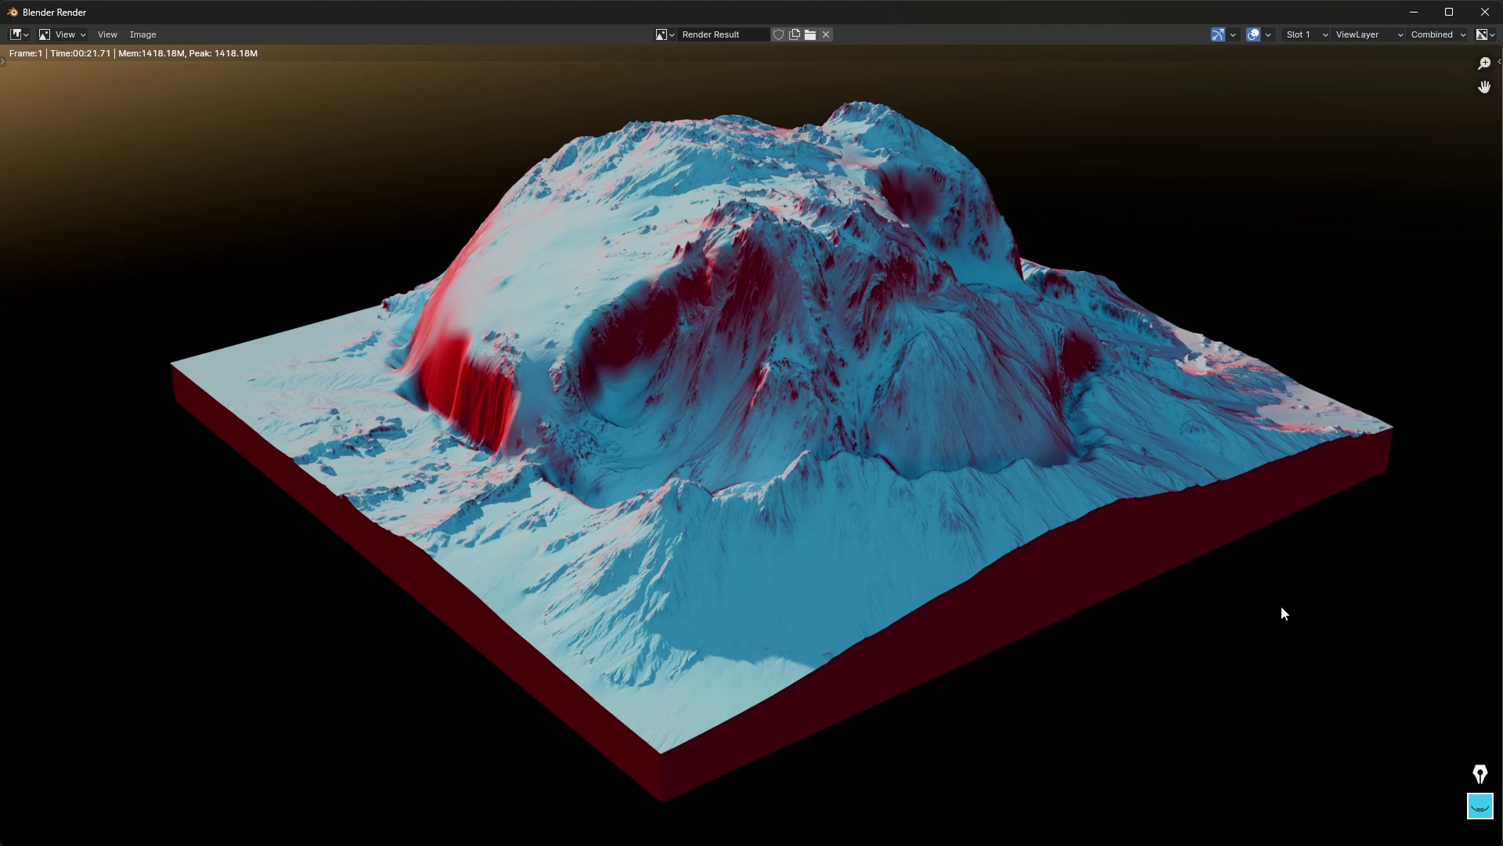
# Step: Sketch a wide basin filled with wavy water as a pen annotation in the empty area beside the rendered terrain
pyautogui.moveTo(1478, 773); pyautogui.dragTo(35, 94)
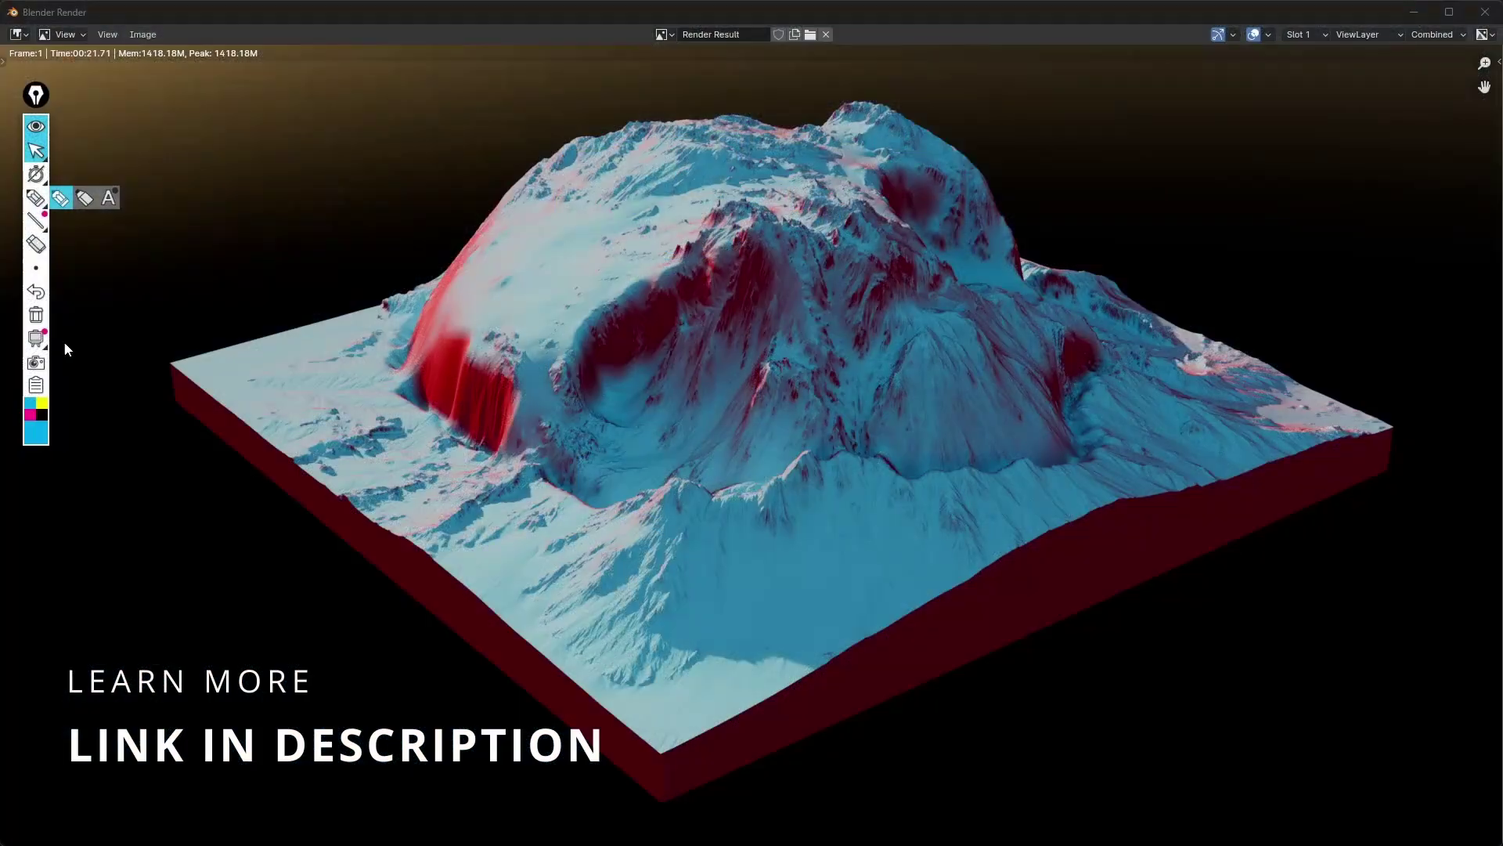
pyautogui.click(36, 198)
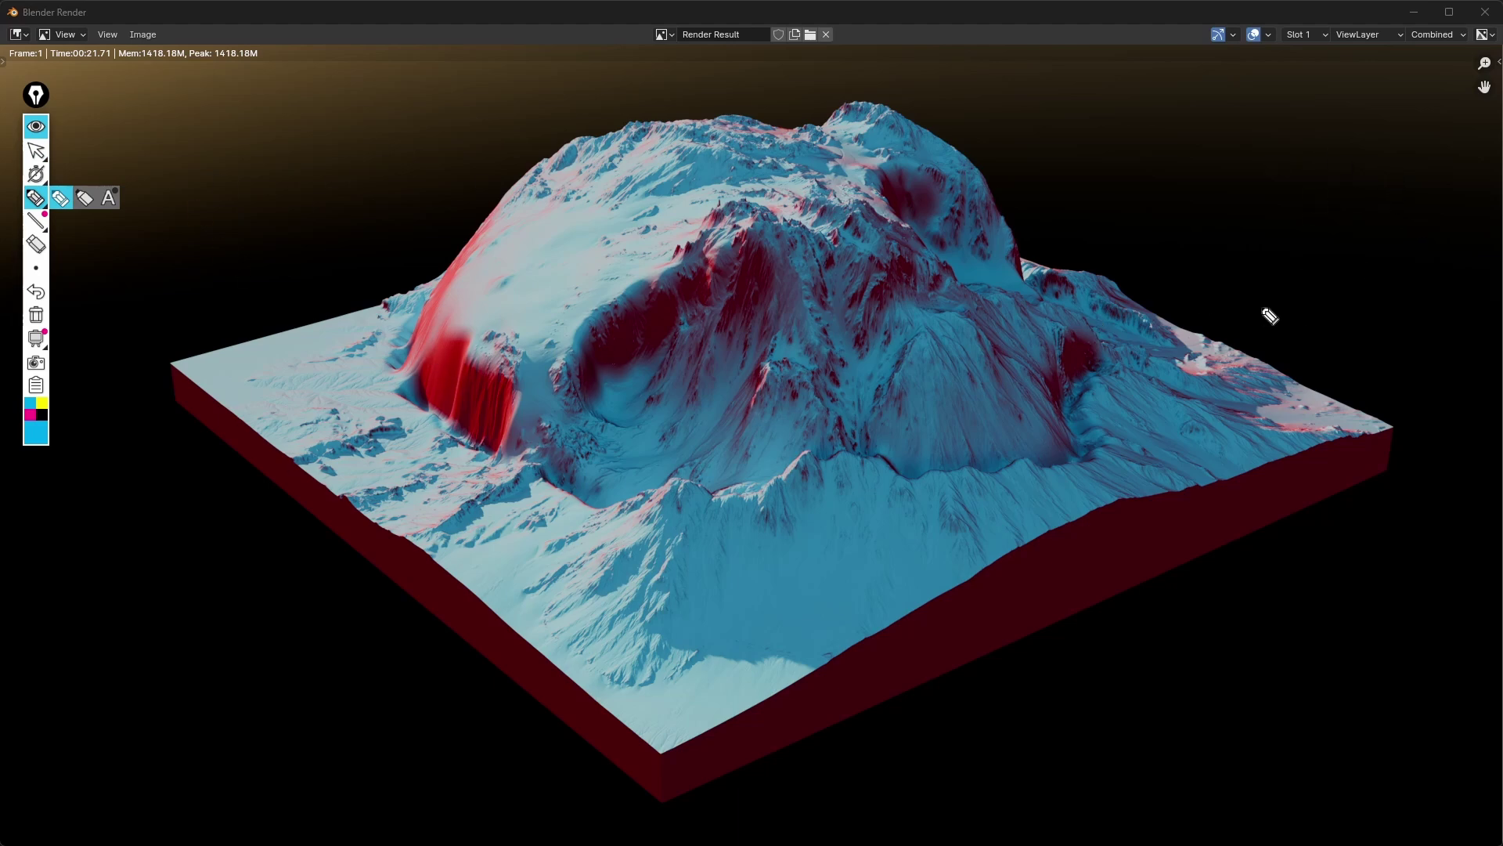
pyautogui.moveTo(1150, 765)
pyautogui.mouseDown()
pyautogui.moveTo(1165, 806)
pyautogui.moveTo(1394, 806)
pyautogui.moveTo(1425, 765)
pyautogui.mouseUp()
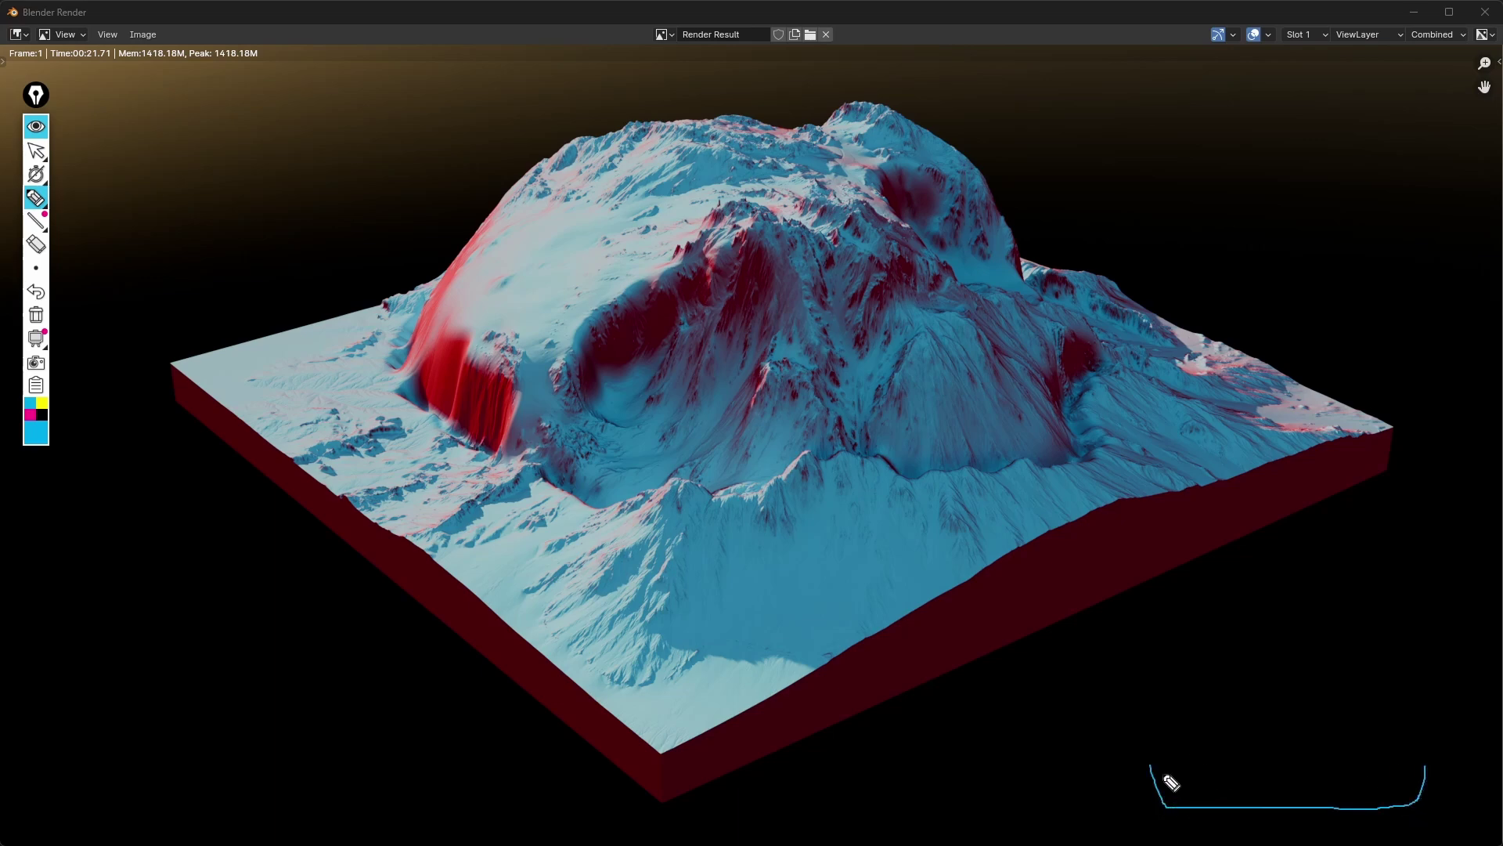
pyautogui.moveTo(1163, 771); pyautogui.dragTo(1416, 770)
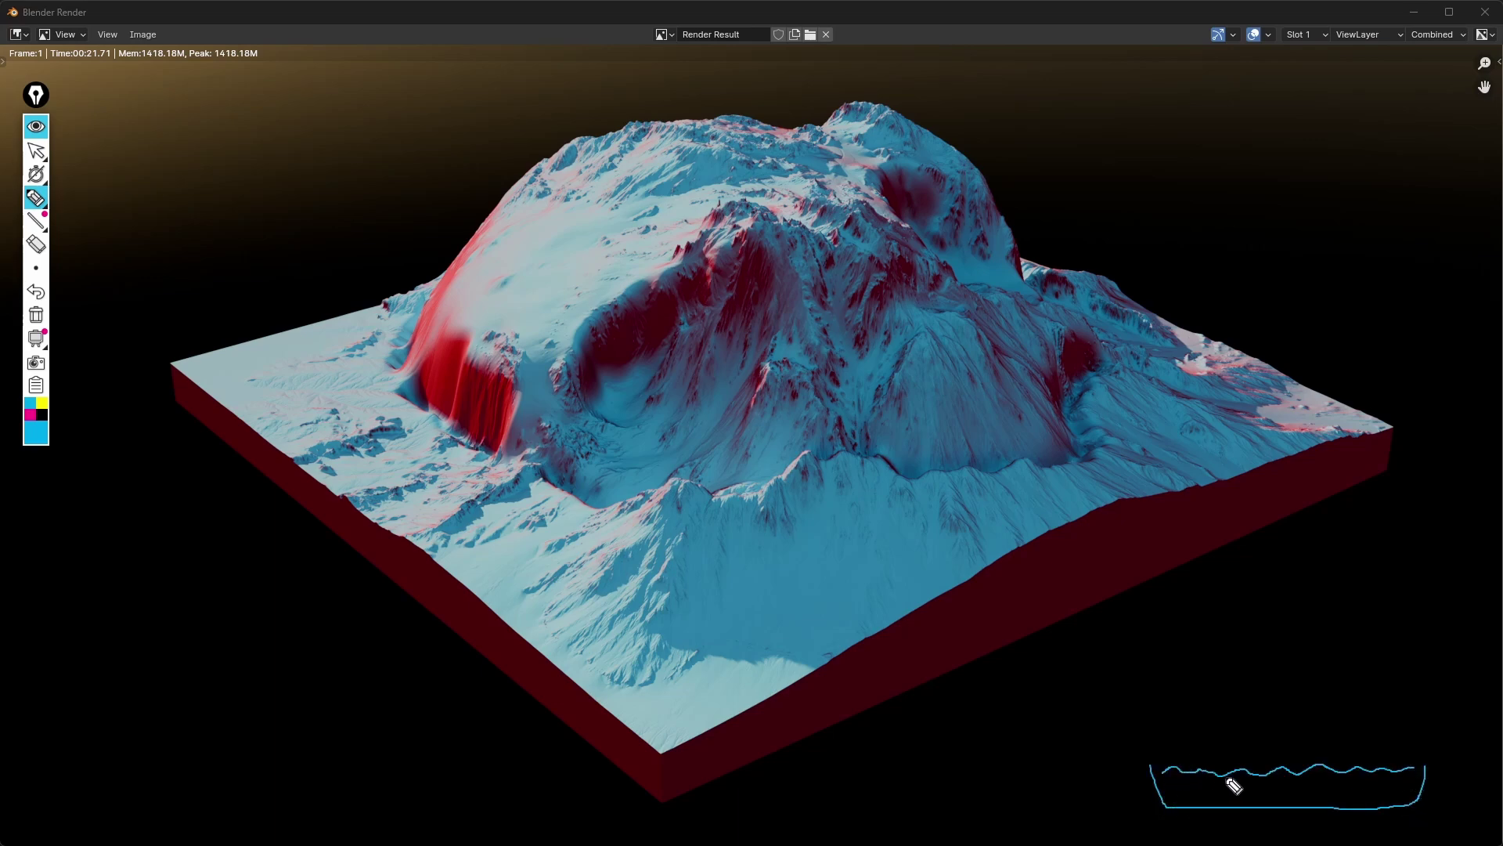
pyautogui.moveTo(1174, 785); pyautogui.dragTo(1189, 786)
pyautogui.moveTo(1229, 784); pyautogui.dragTo(1296, 787)
pyautogui.moveTo(1332, 786); pyautogui.dragTo(1360, 786)
pyautogui.moveTo(1206, 790); pyautogui.dragTo(1341, 799)
pyautogui.moveTo(1379, 799); pyautogui.dragTo(1385, 798)
# Step: Sketch a thin slab above the water basin with a tree on it and a downward arrow beside it
pyautogui.moveTo(1185, 654); pyautogui.dragTo(1396, 638)
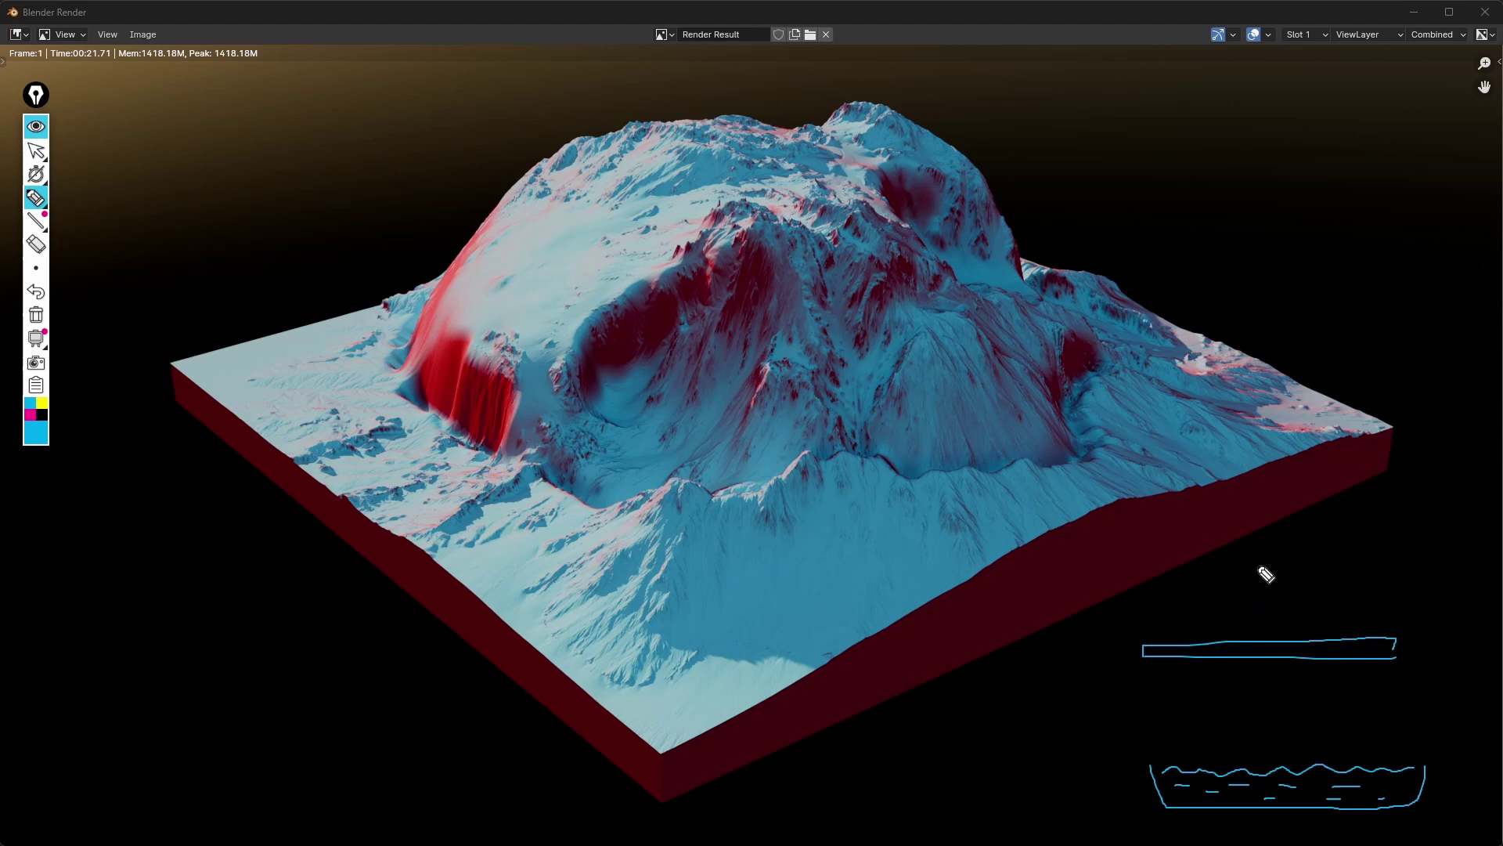
pyautogui.moveTo(1266, 574)
pyautogui.mouseDown()
pyautogui.moveTo(1241, 607)
pyautogui.moveTo(1303, 587)
pyautogui.moveTo(1265, 564)
pyautogui.moveTo(1252, 636)
pyautogui.mouseUp()
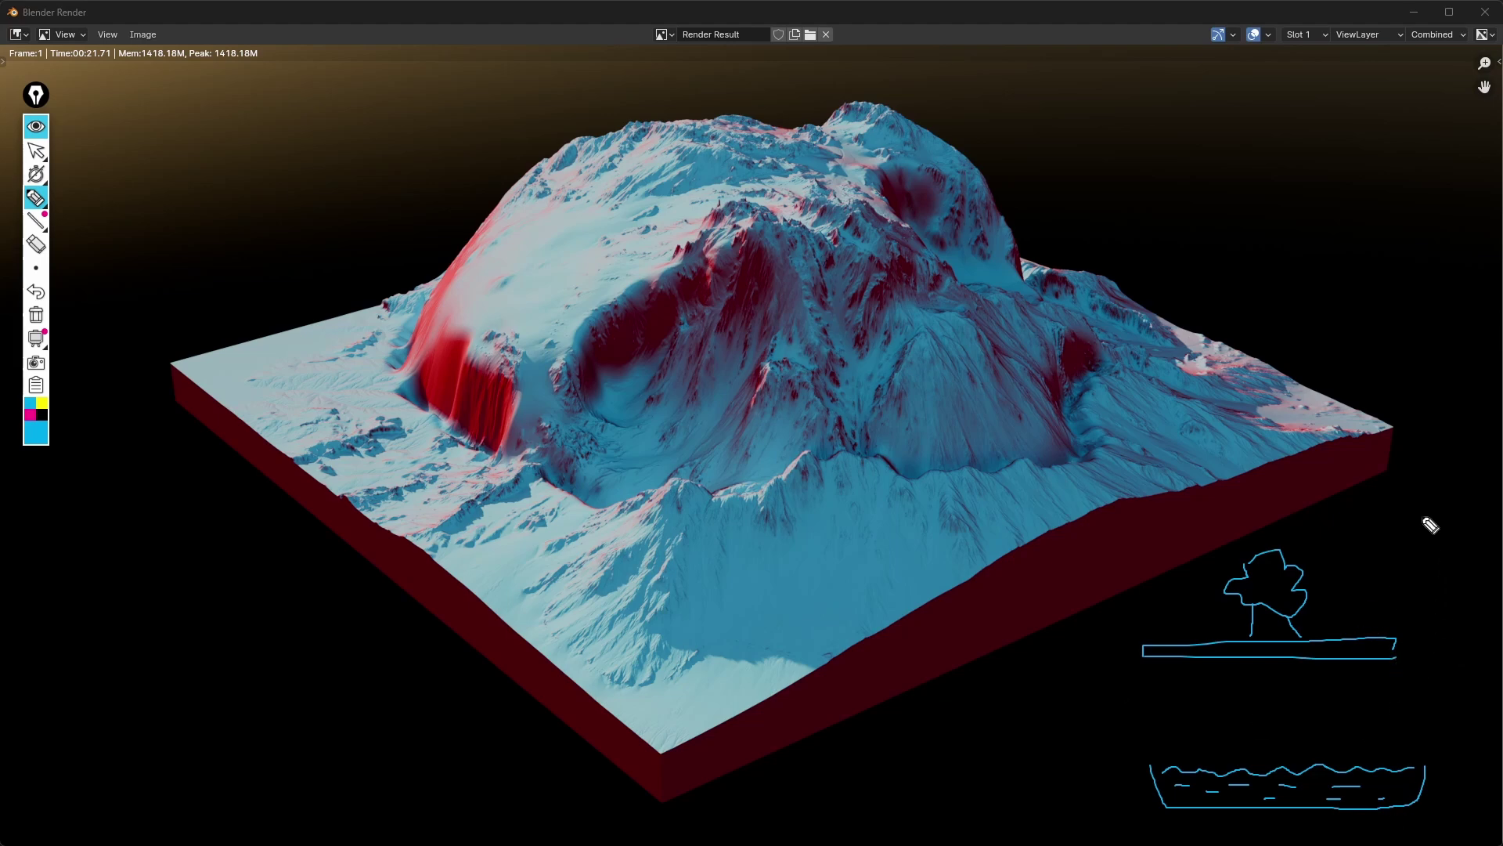
pyautogui.moveTo(1423, 515); pyautogui.dragTo(1448, 583)
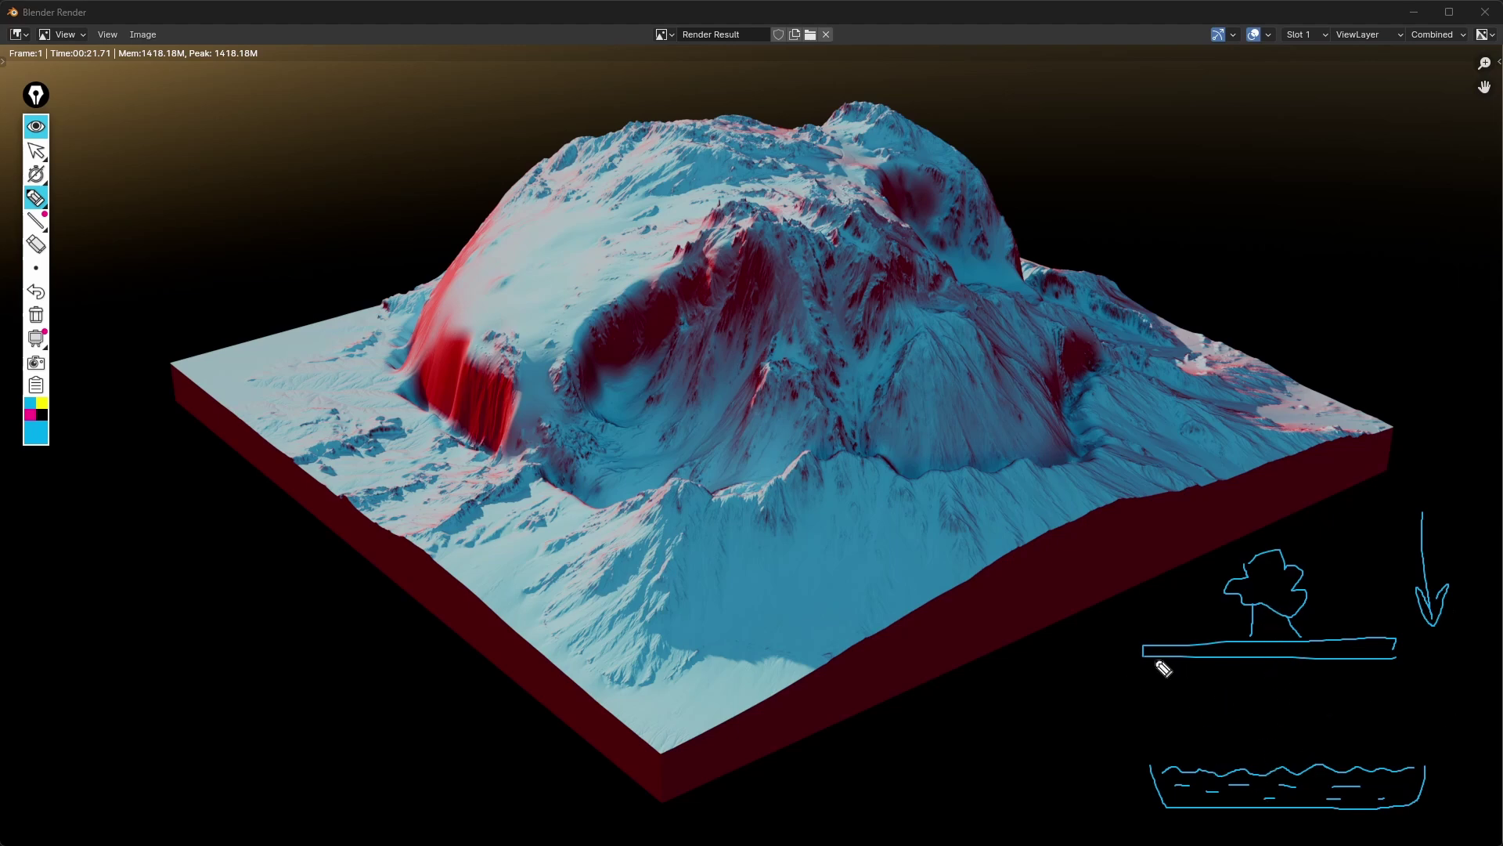
# Step: Sketch a jagged rocky underside hanging below the slab towards the water
pyautogui.moveTo(1156, 663); pyautogui.dragTo(1376, 660)
pyautogui.moveTo(1219, 661); pyautogui.dragTo(1353, 664)
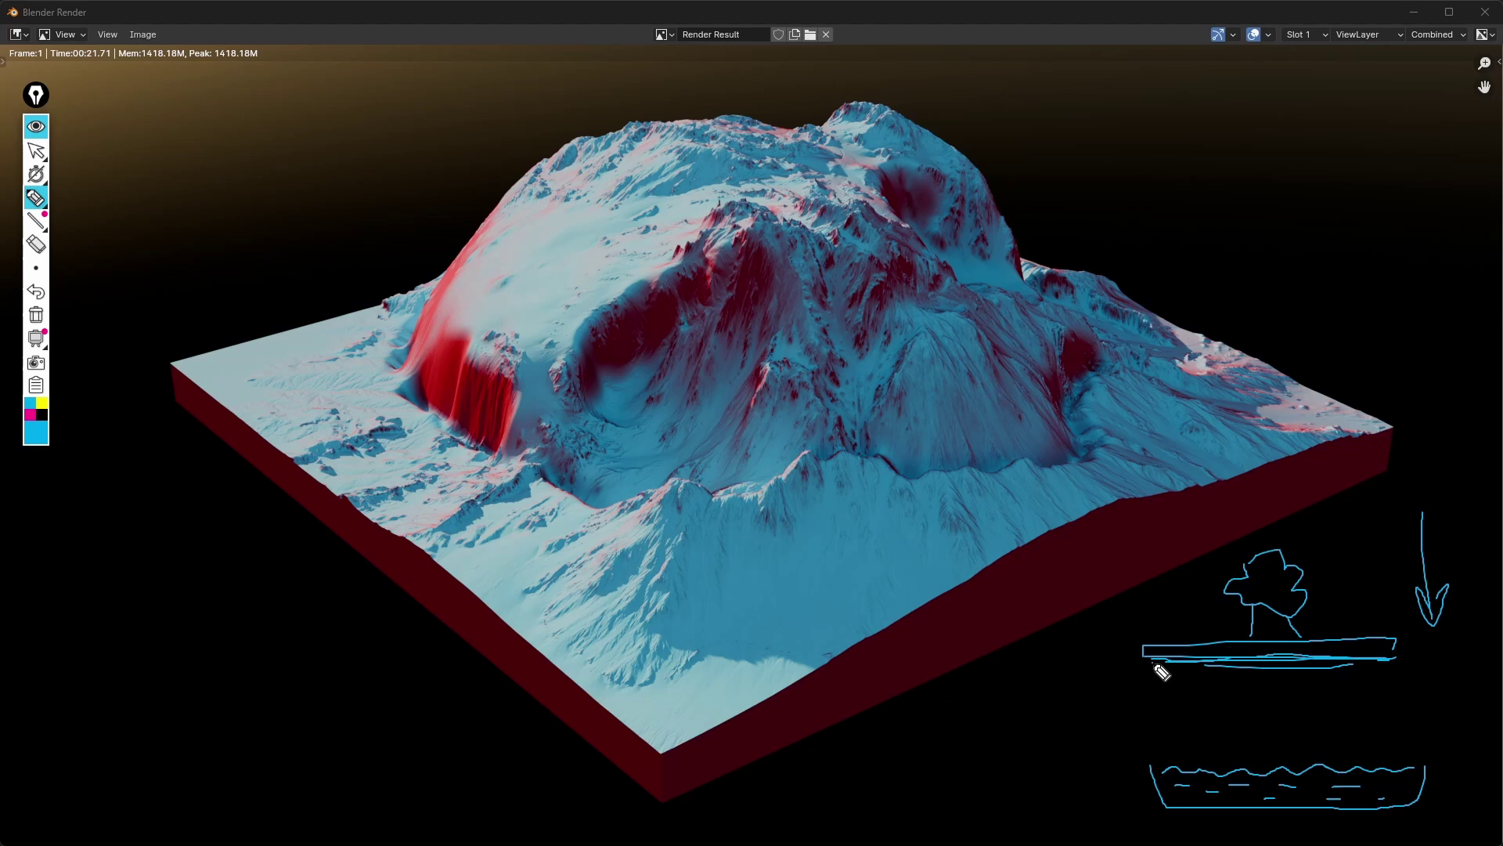
pyautogui.moveTo(1155, 663)
pyautogui.mouseDown()
pyautogui.moveTo(1183, 701)
pyautogui.moveTo(1299, 750)
pyautogui.moveTo(1383, 662)
pyautogui.mouseUp()
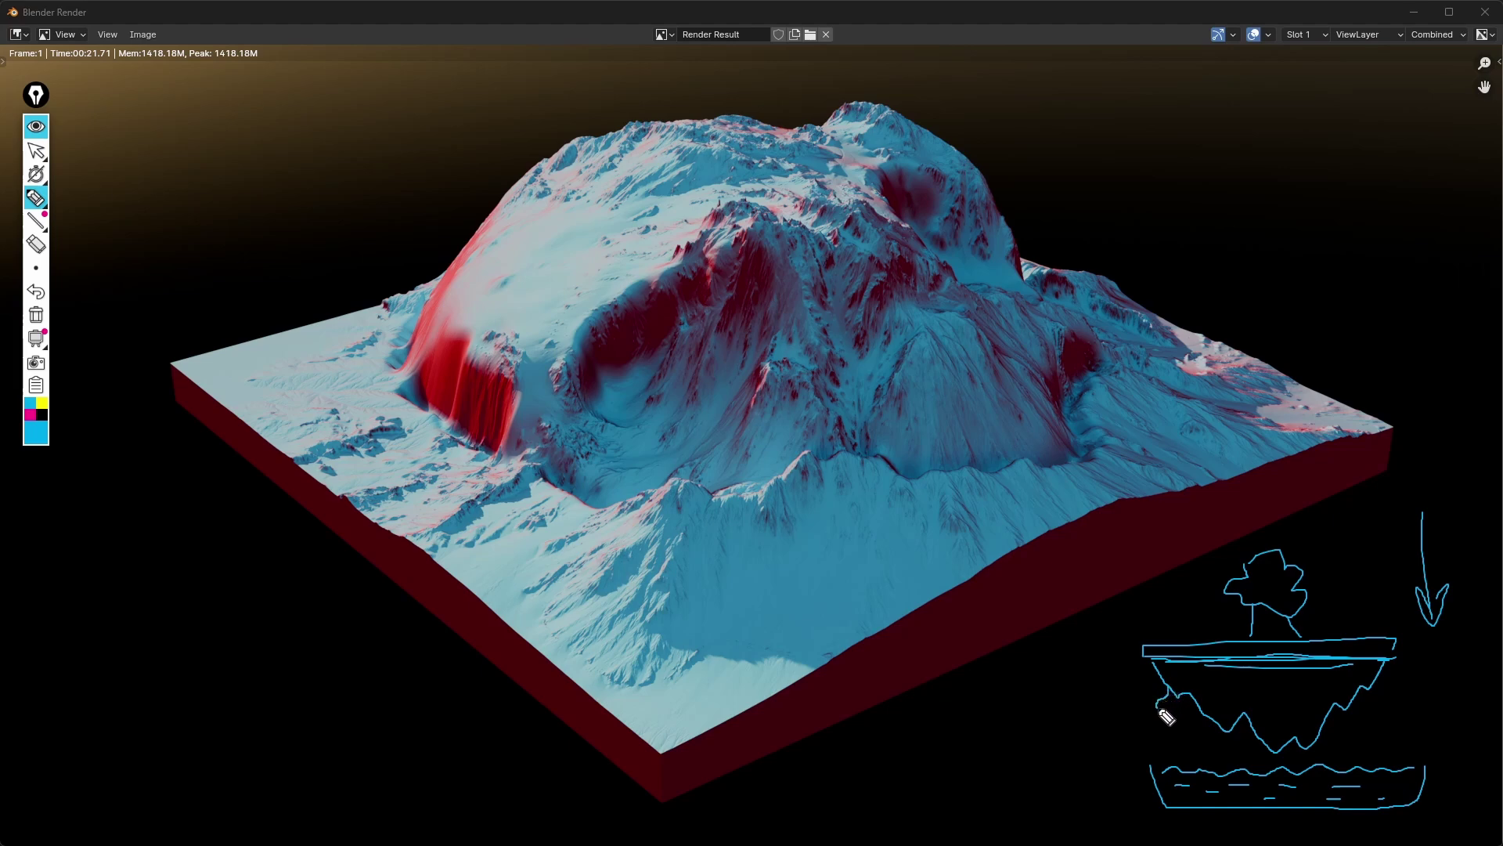
pyautogui.moveTo(1173, 713)
pyautogui.mouseDown()
pyautogui.moveTo(1169, 700)
pyautogui.moveTo(1176, 711)
pyautogui.mouseUp()
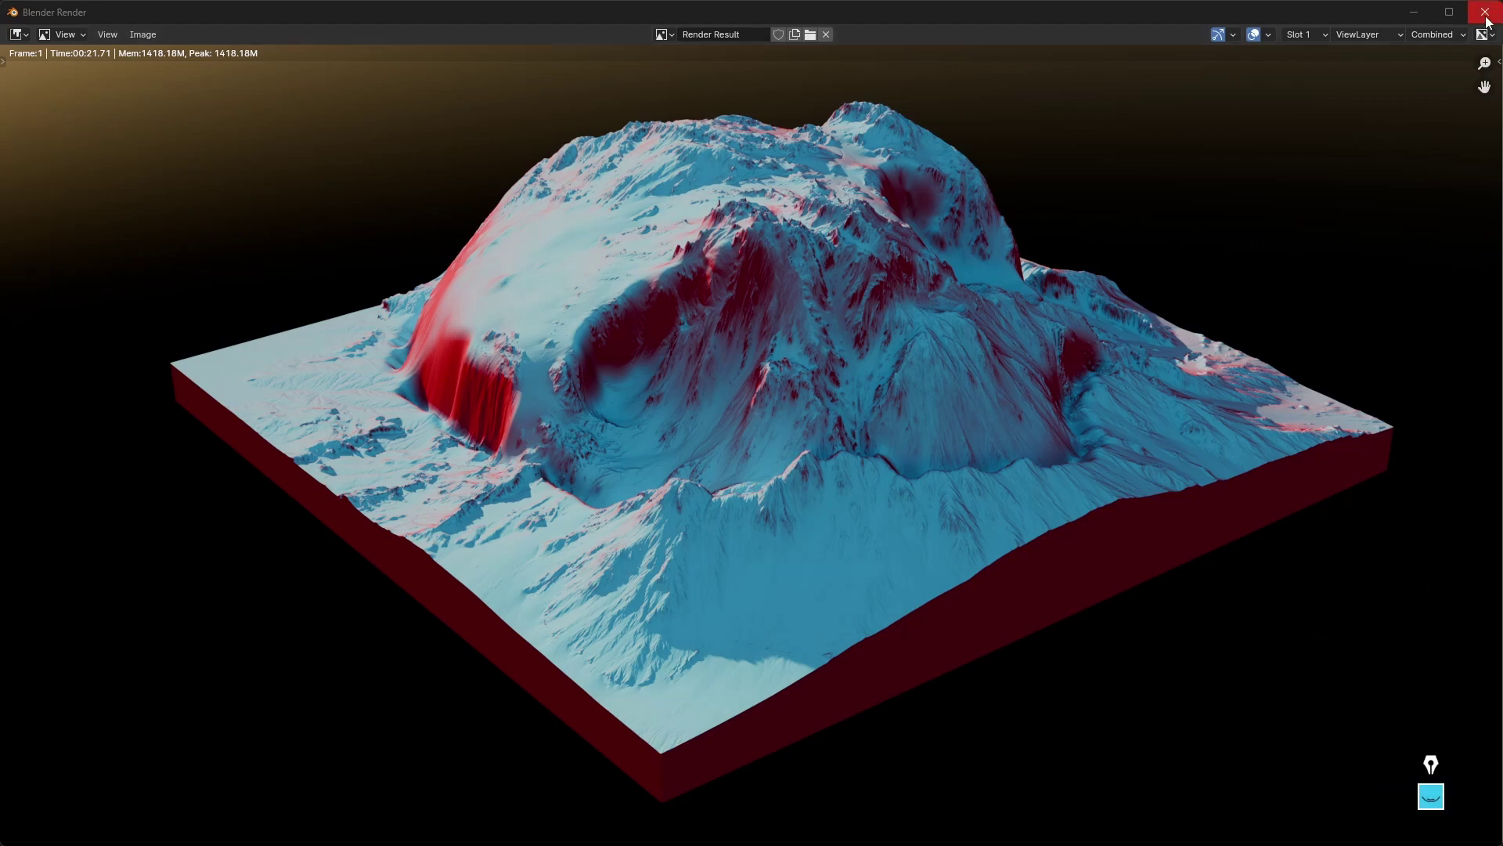
# Step: Close the render result and re-enable TerrainBase's HQ Render Switch
pyautogui.click(1485, 11)
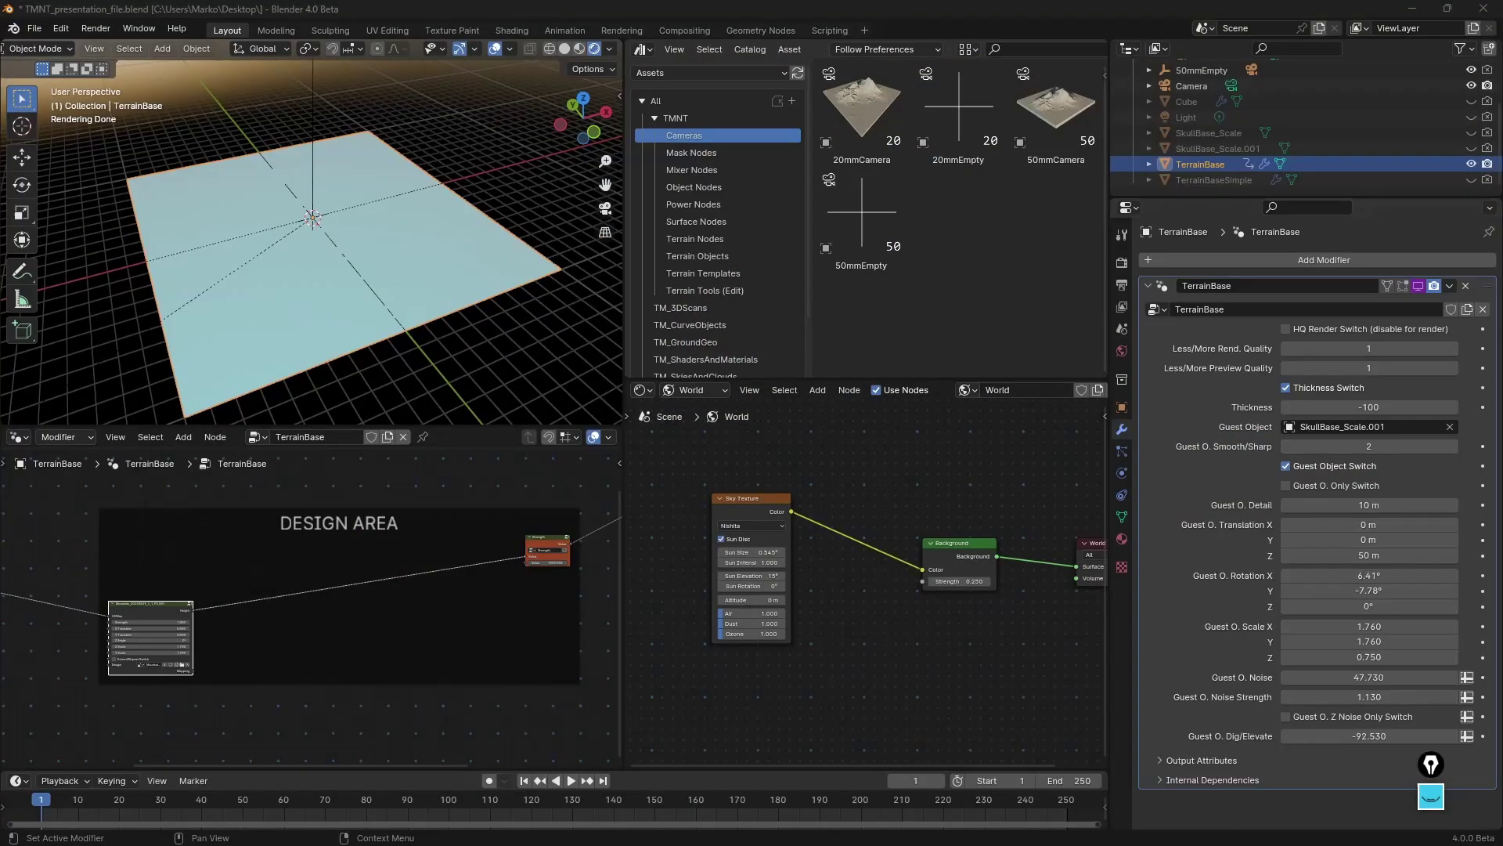
pyautogui.click(1285, 329)
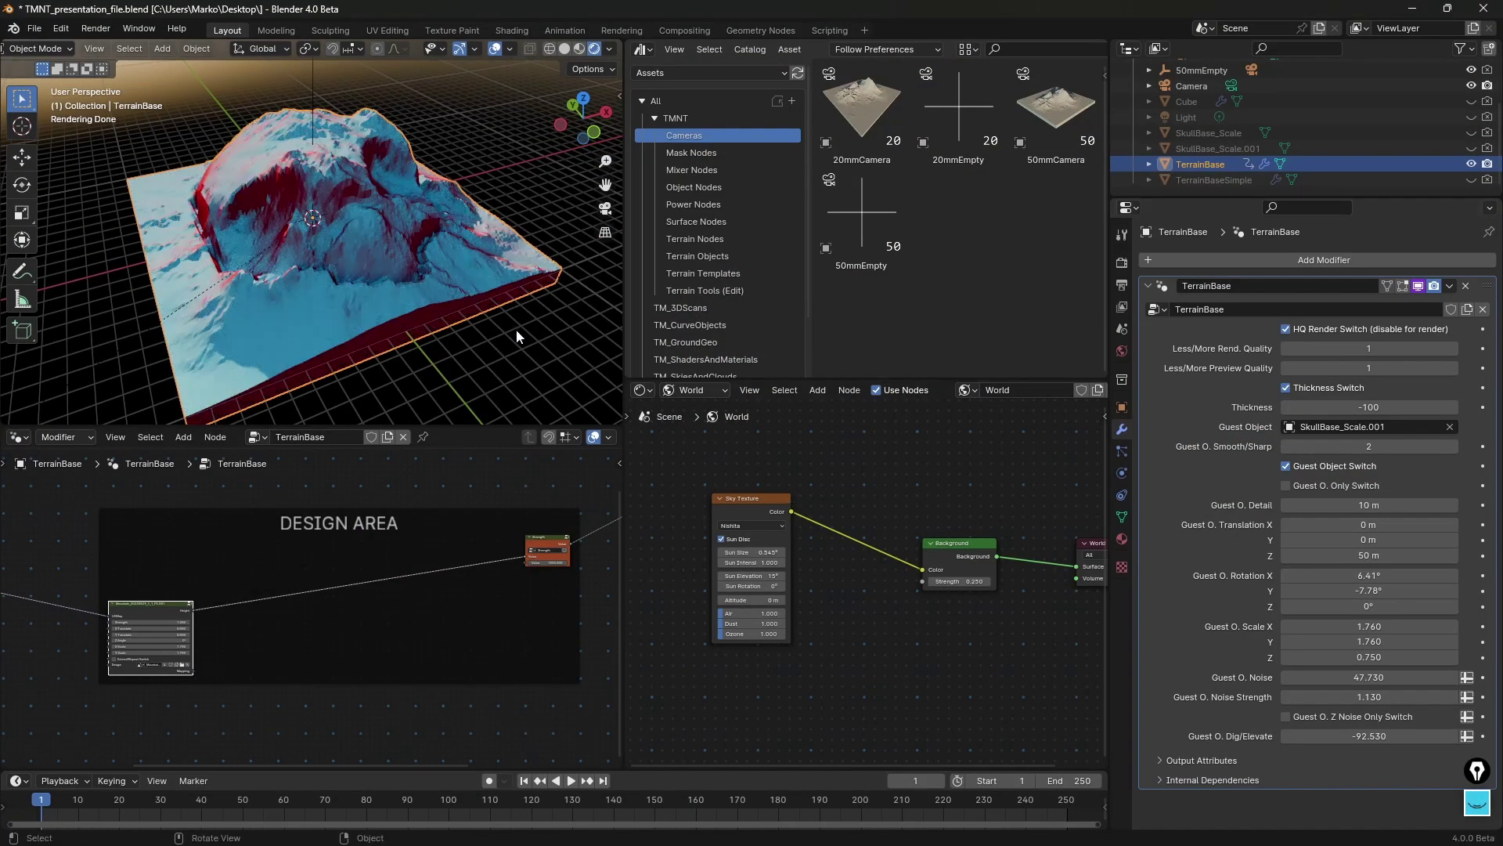
# Step: Browse the TMNT asset catalog and show its Mask Nodes assets
pyautogui.click(689, 119)
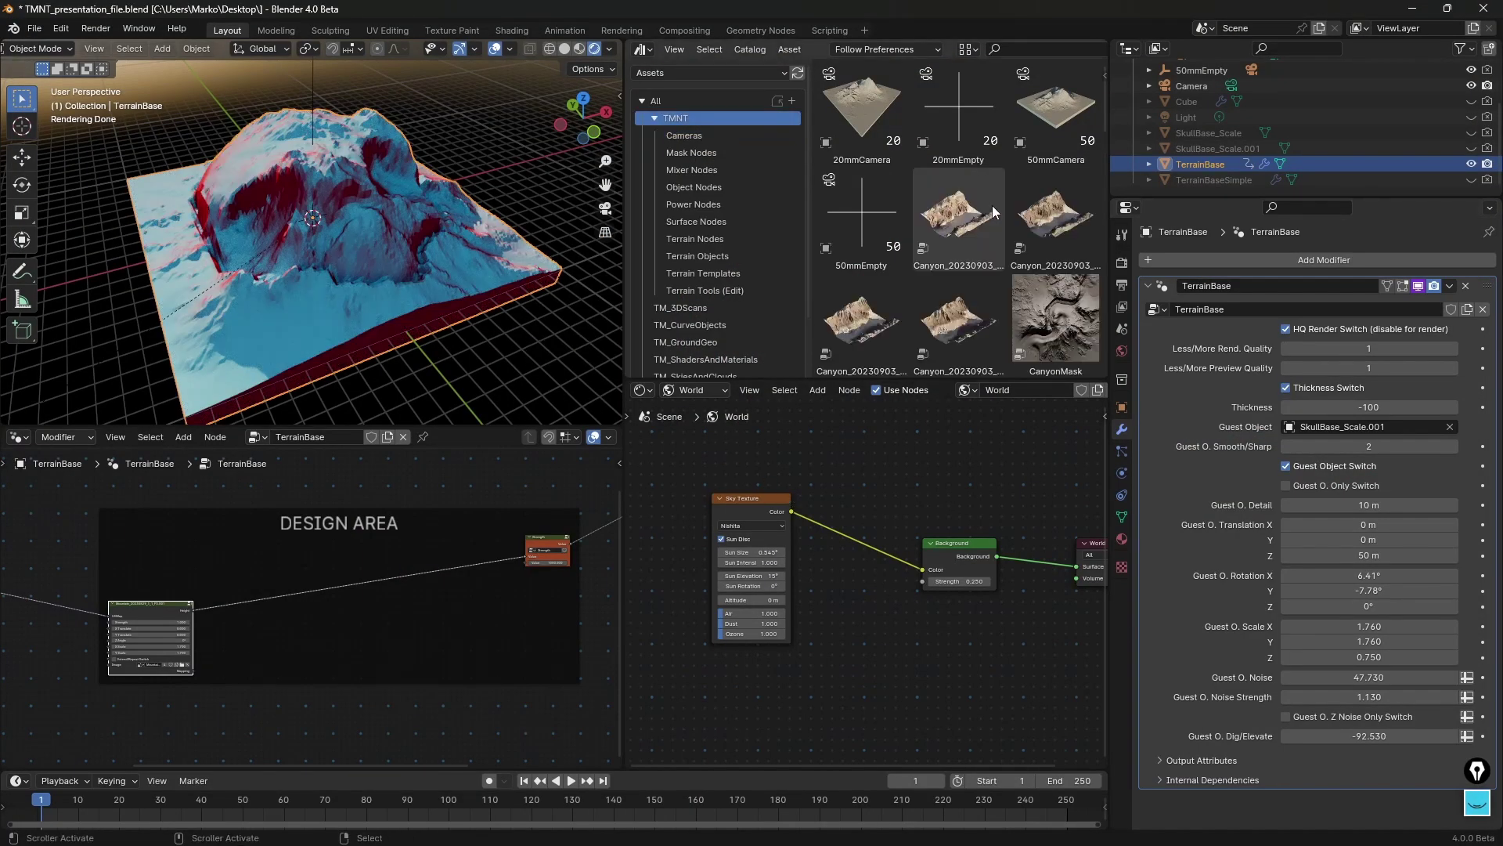
pyautogui.scroll(-15, 990, 227)
pyautogui.scroll(15, 983, 250)
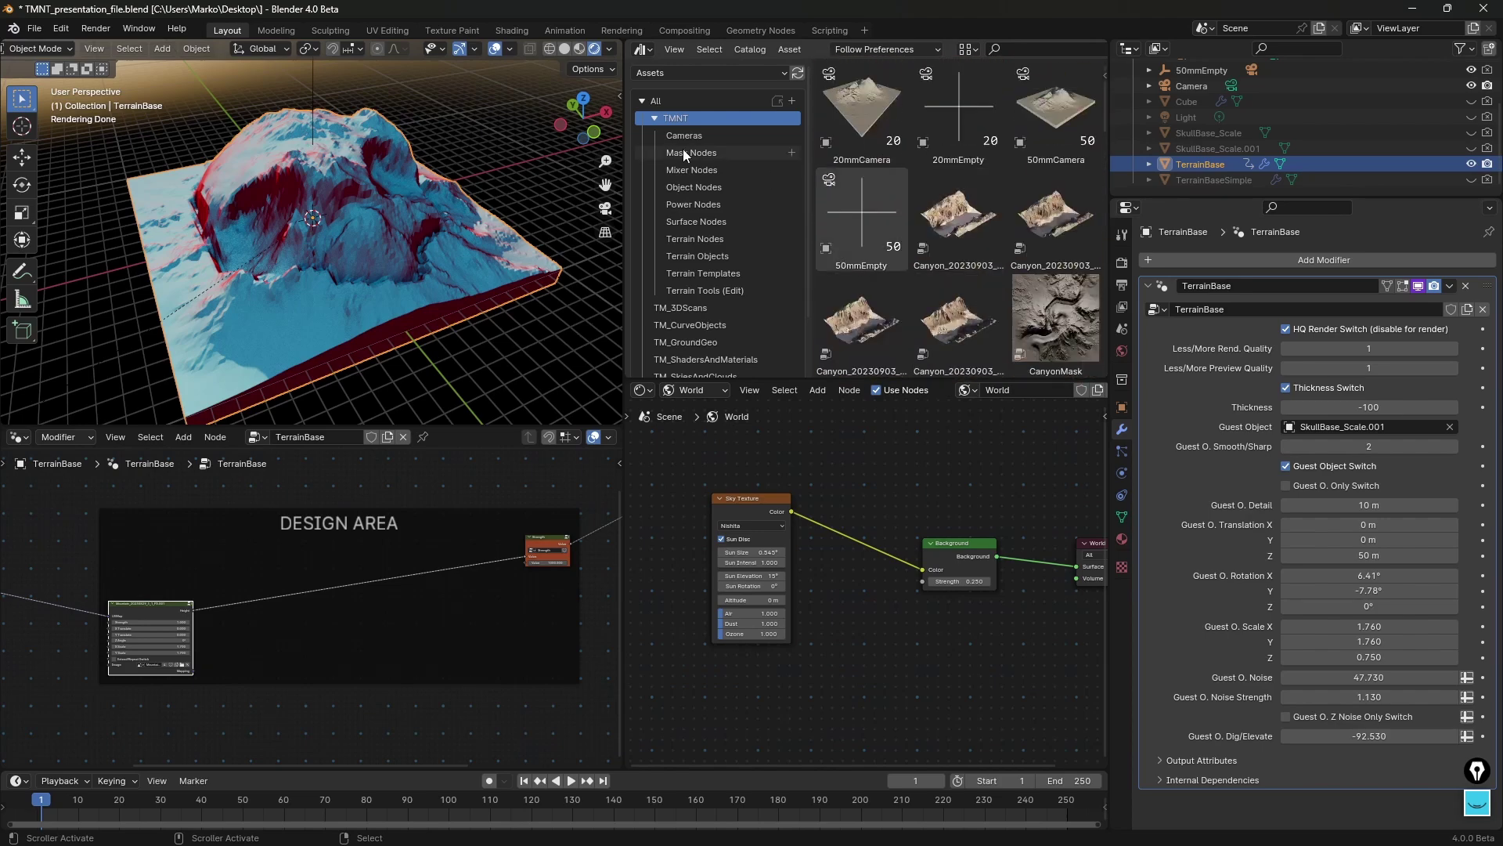
pyautogui.click(714, 152)
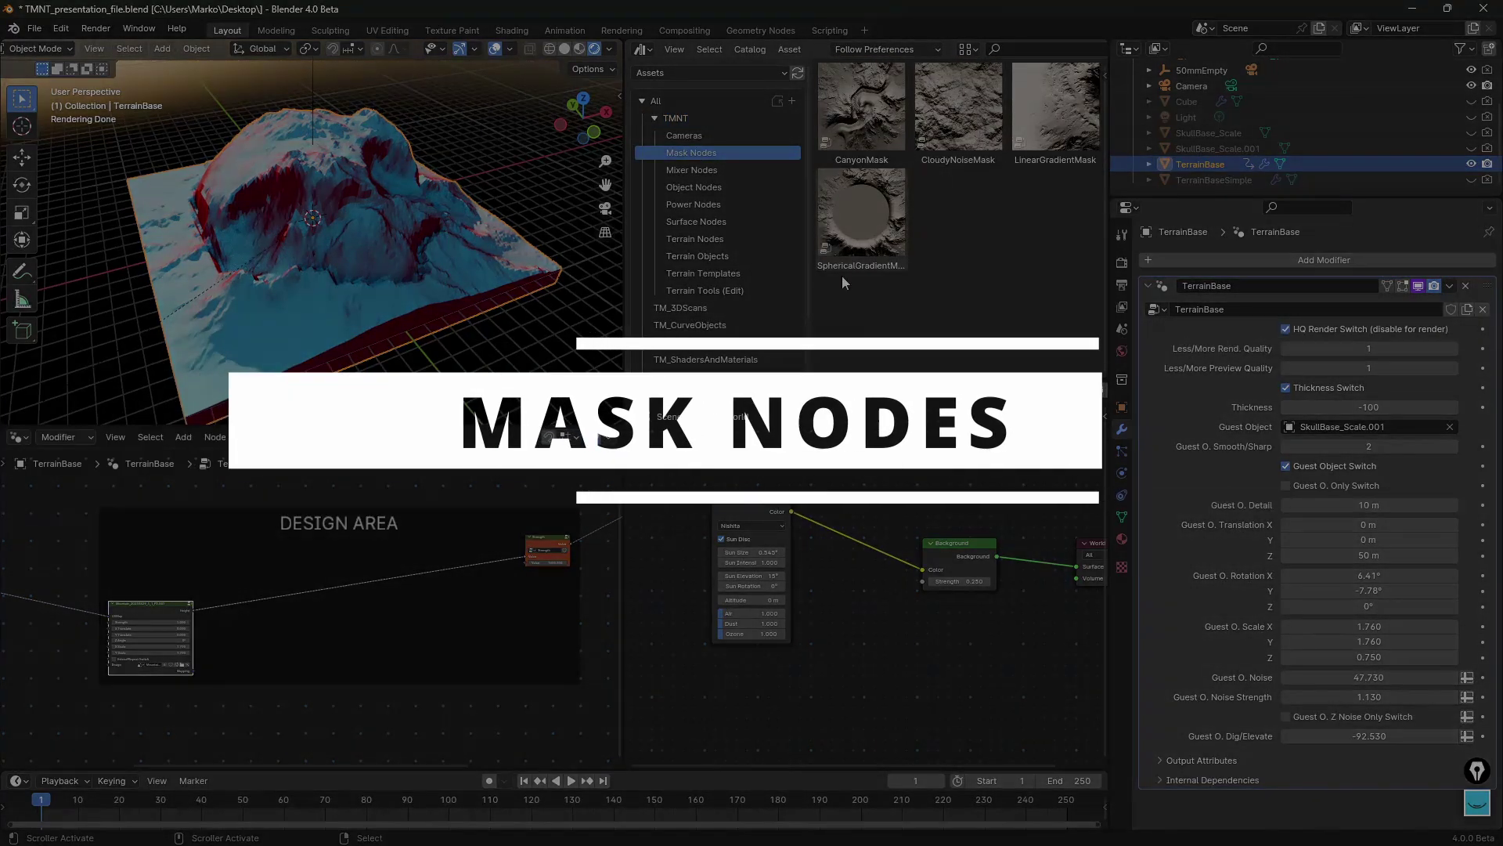
# Step: Turn off the Guest Object Switch in the TerrainBase modifier
pyautogui.scroll(-2, 416, 611)
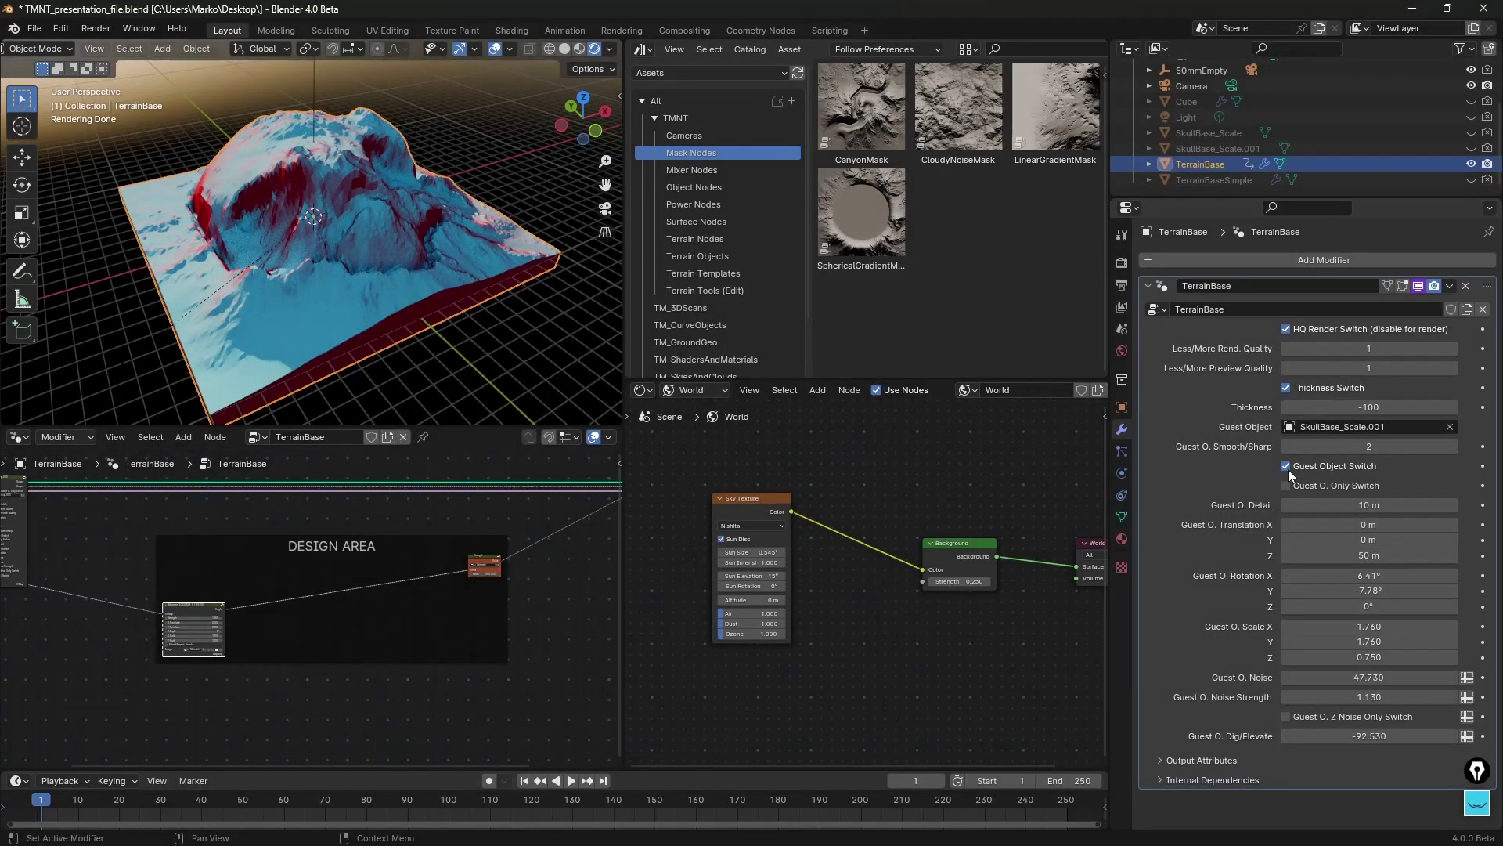
pyautogui.click(1286, 468)
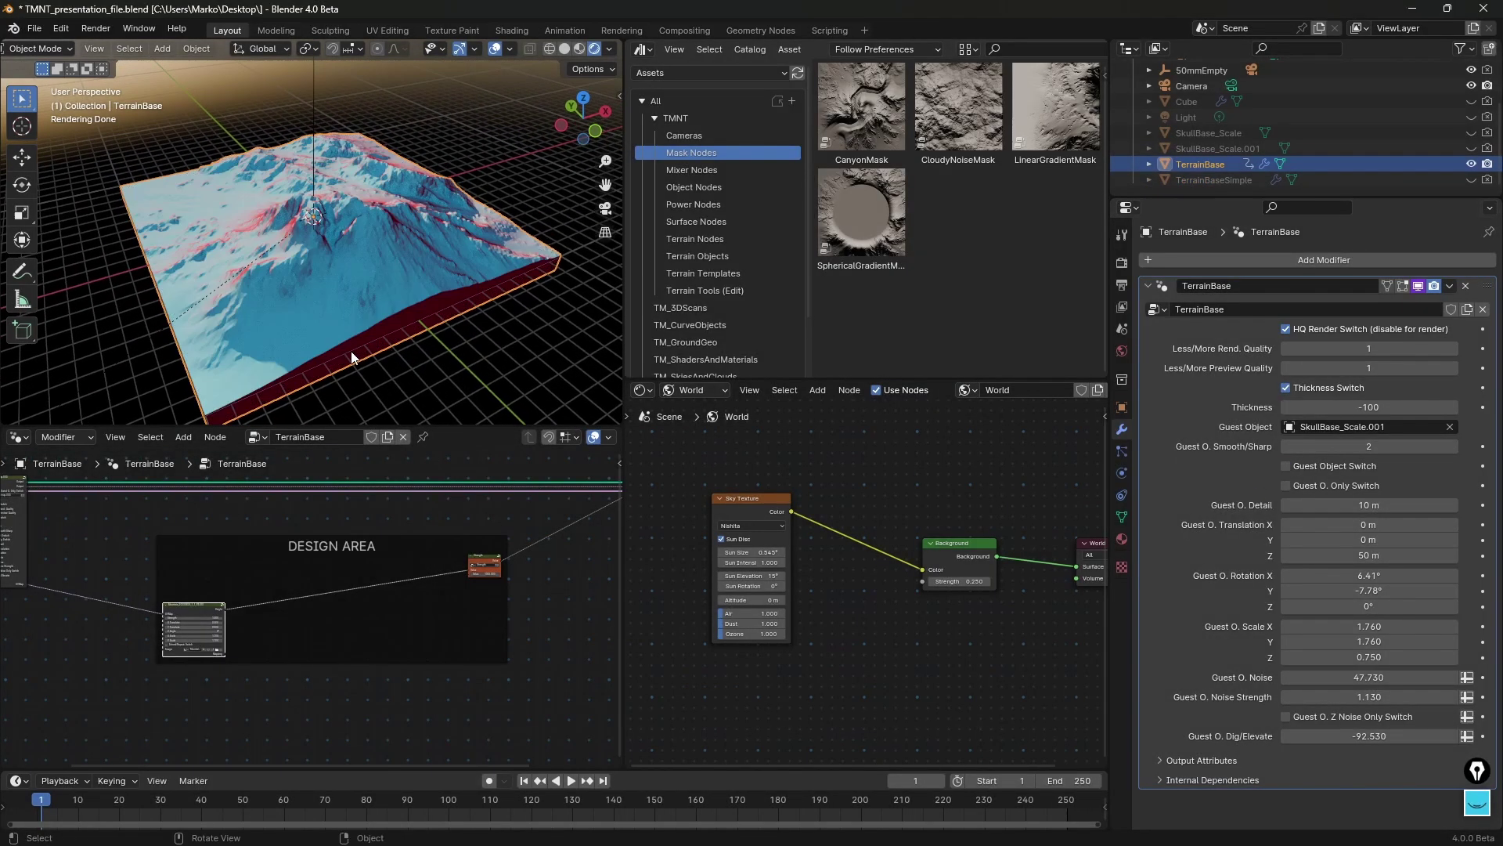
pyautogui.moveTo(351, 351); pyautogui.dragTo(368, 328, button='middle')
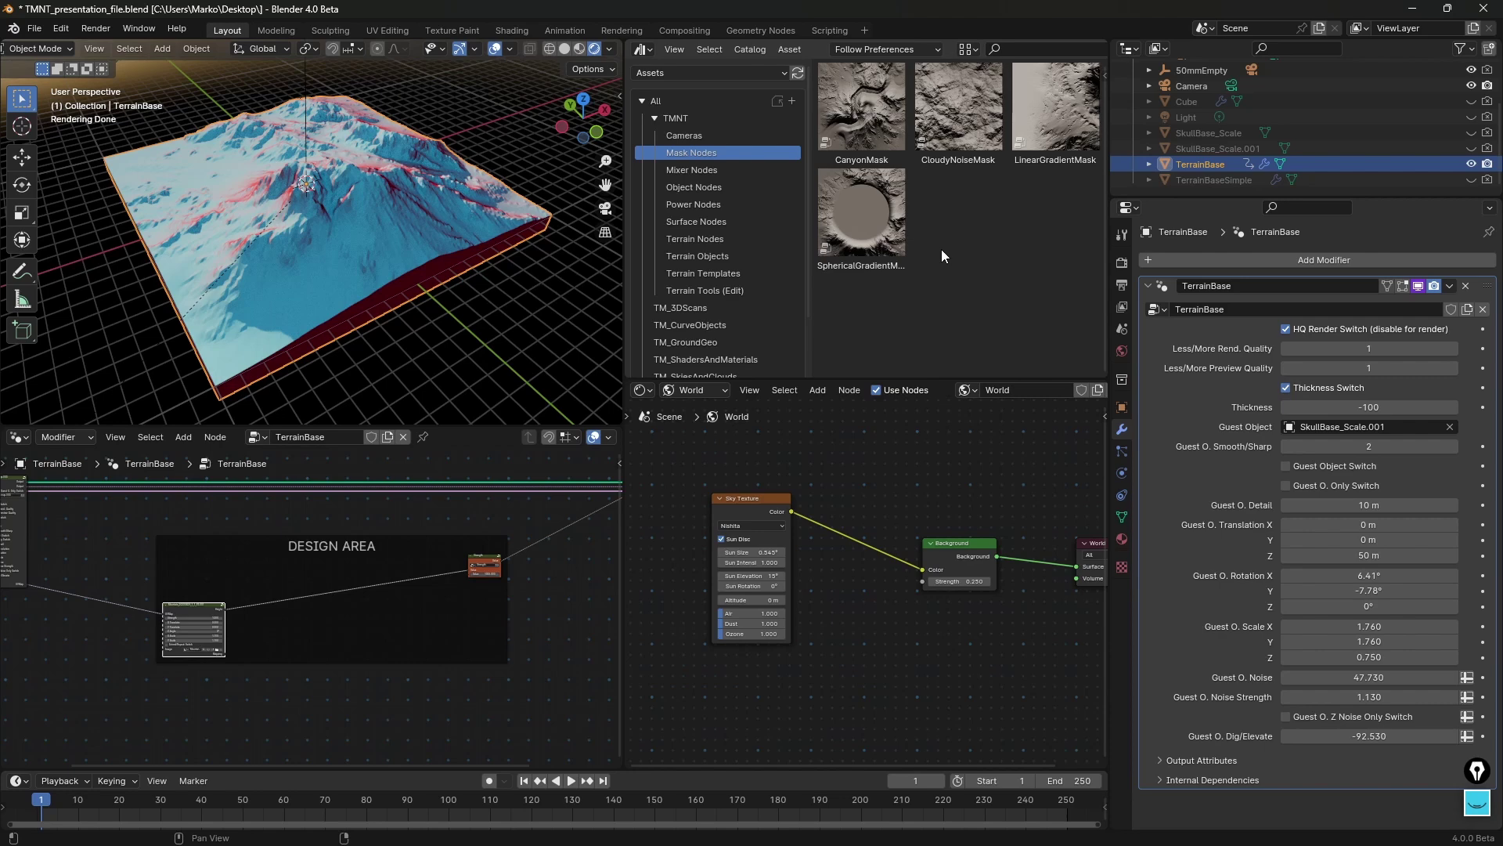
# Step: Add the LinearGradientMask asset to the TerrainBase node tree, below the Mountain node in the design area
pyautogui.moveTo(1055, 110); pyautogui.dragTo(305, 650)
pyautogui.scroll(1, 327, 706)
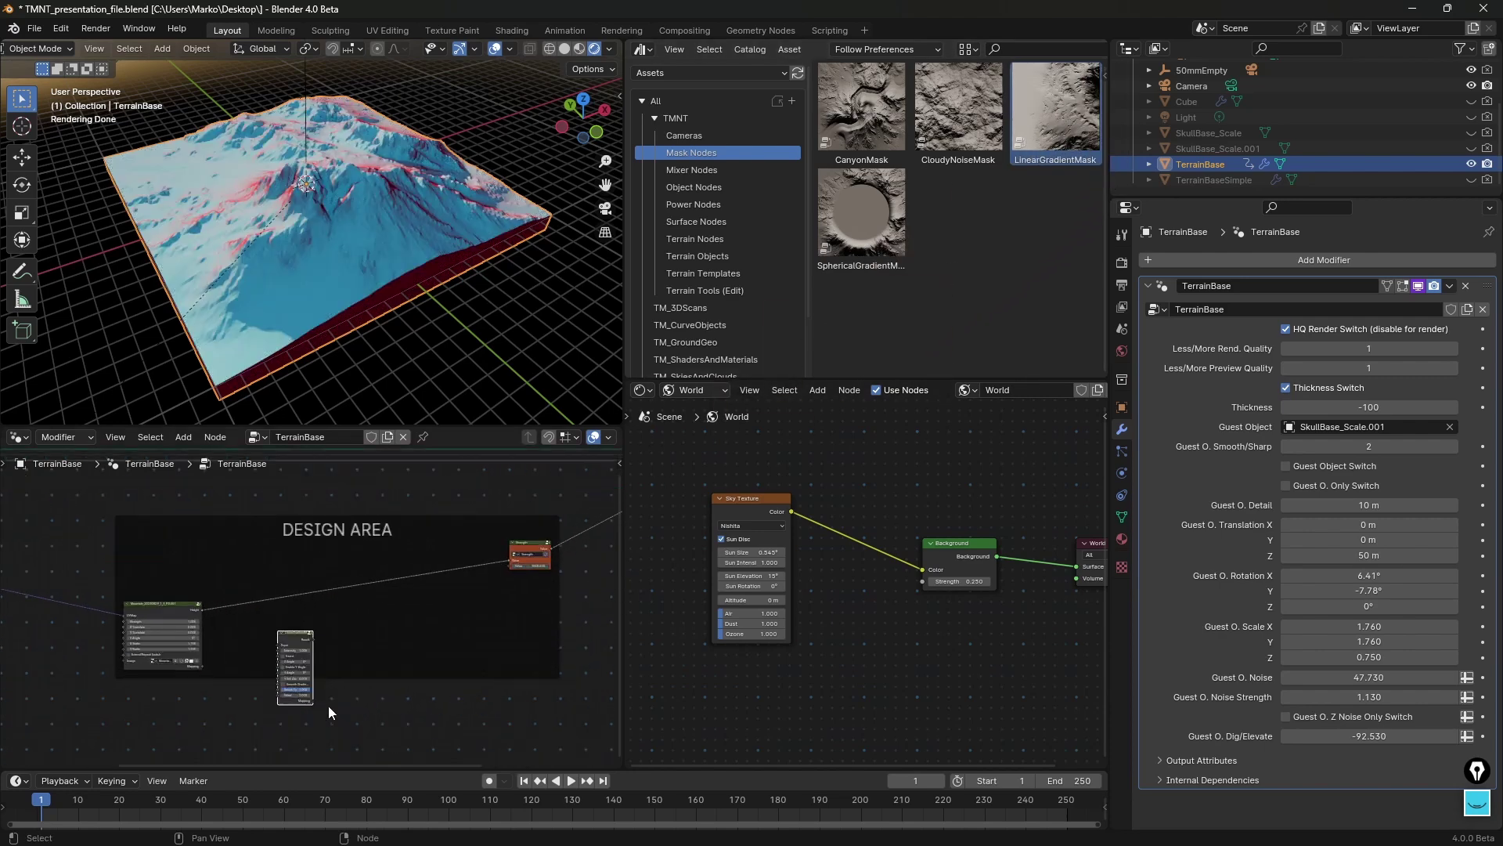
pyautogui.scroll(2, 328, 706)
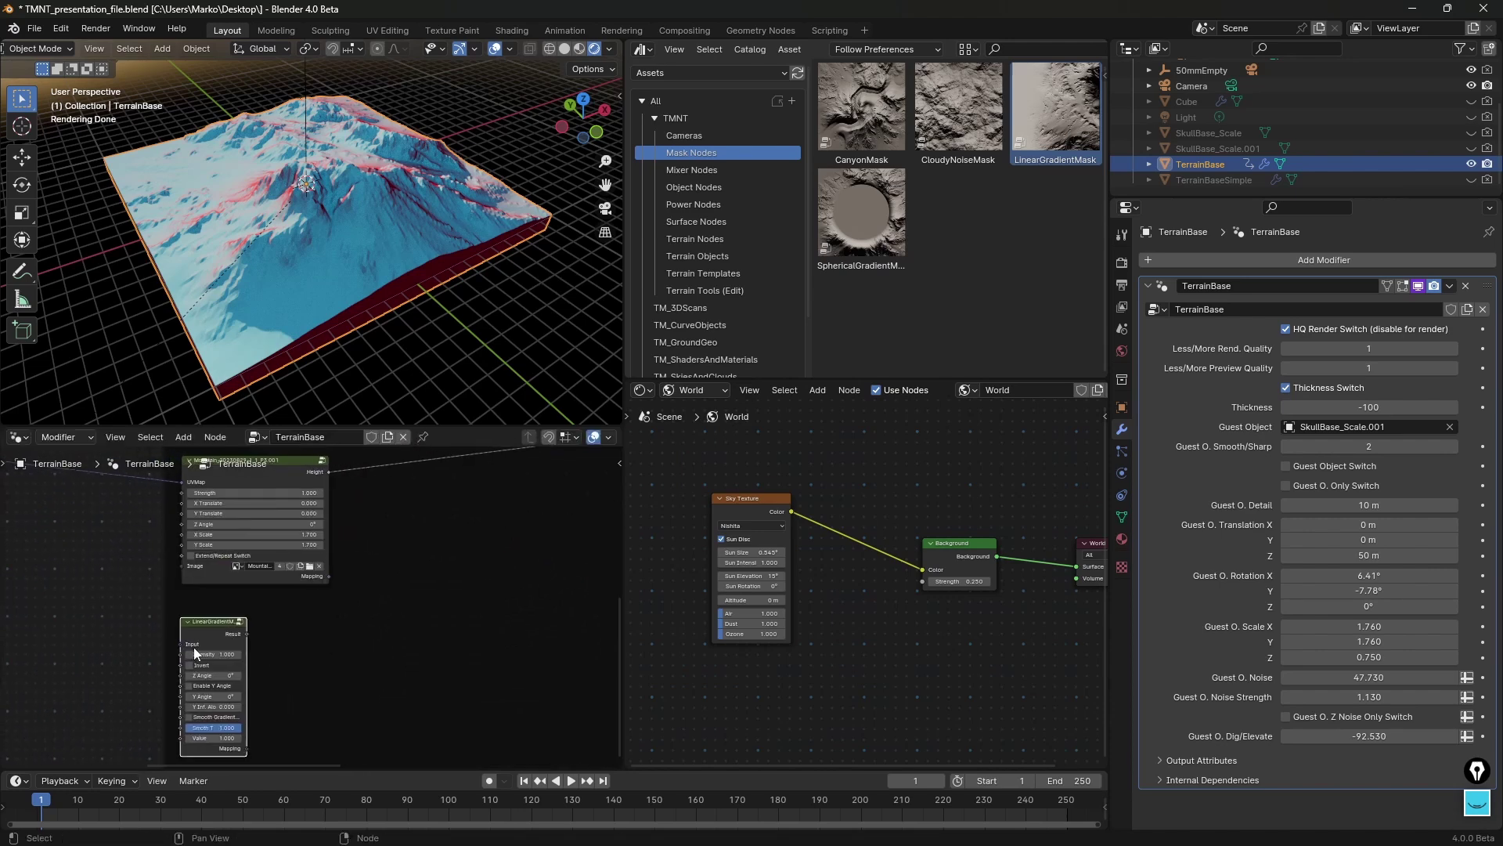
pyautogui.scroll(1, 195, 652)
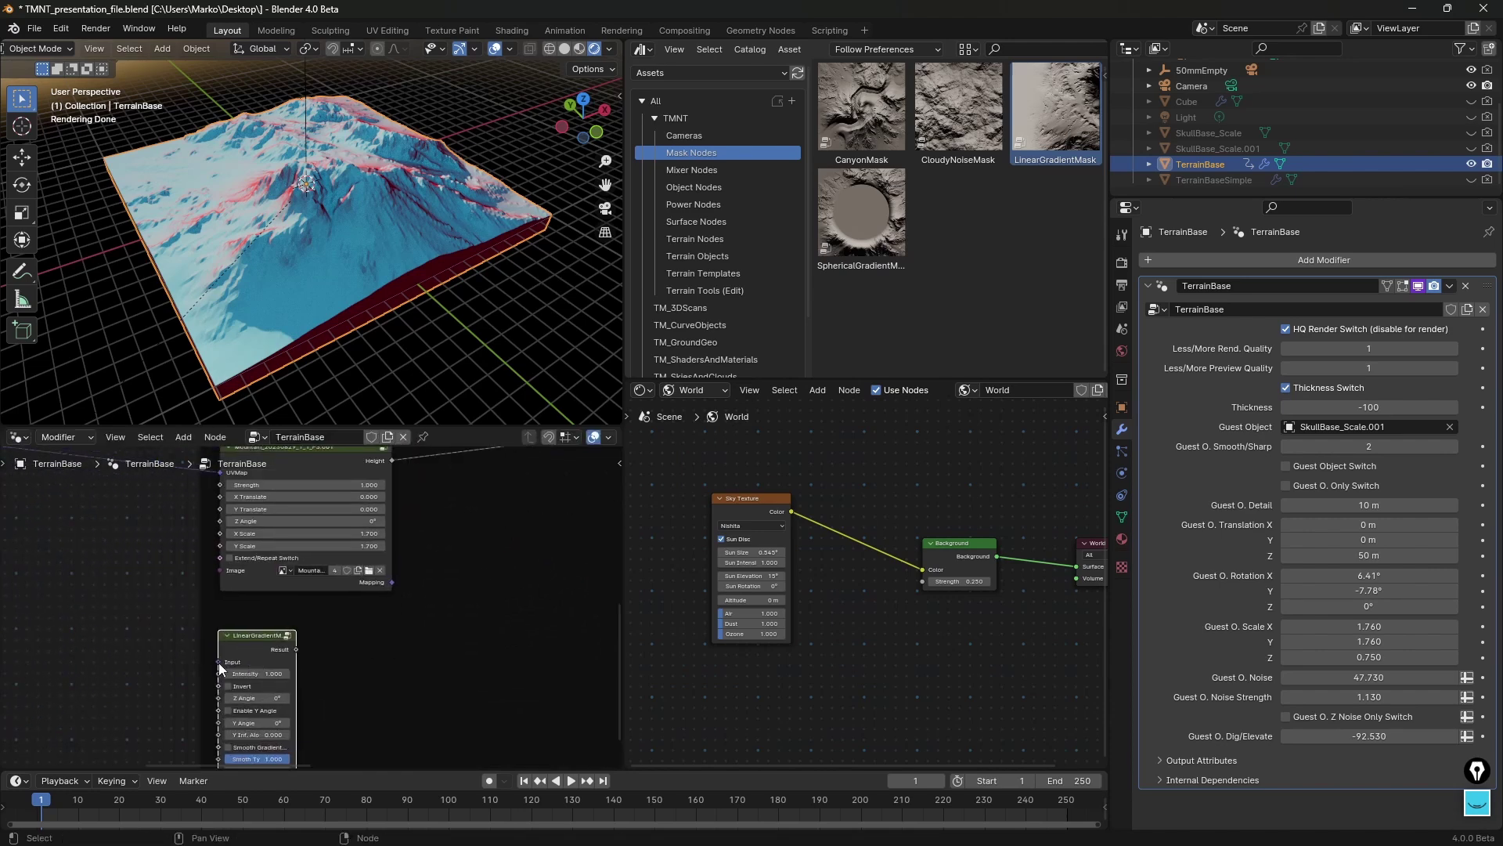
pyautogui.moveTo(227, 496); pyautogui.dragTo(212, 604, button='middle')
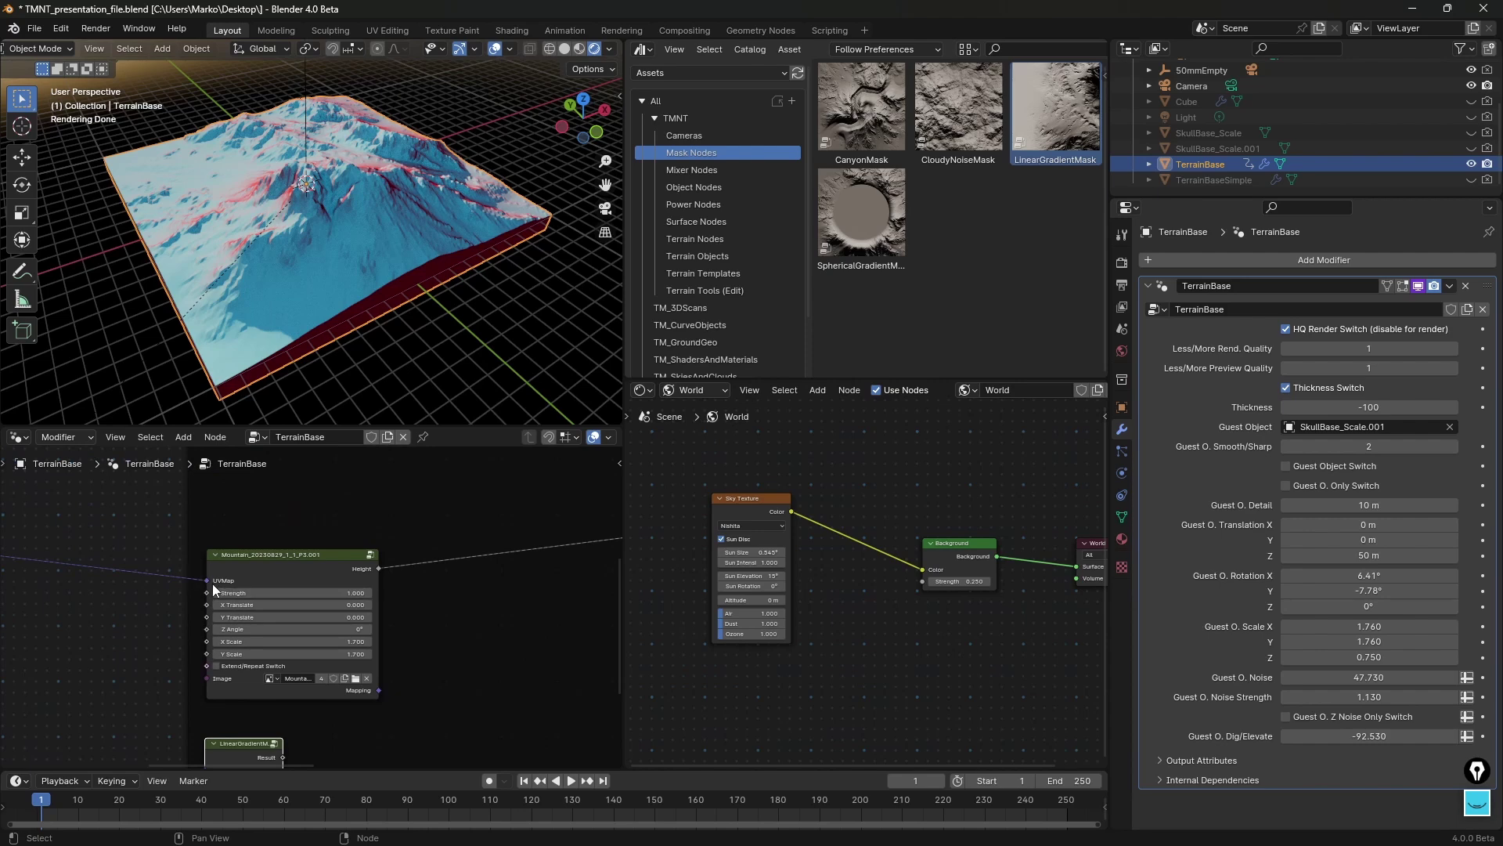
pyautogui.moveTo(507, 678); pyautogui.dragTo(465, 604, button='middle')
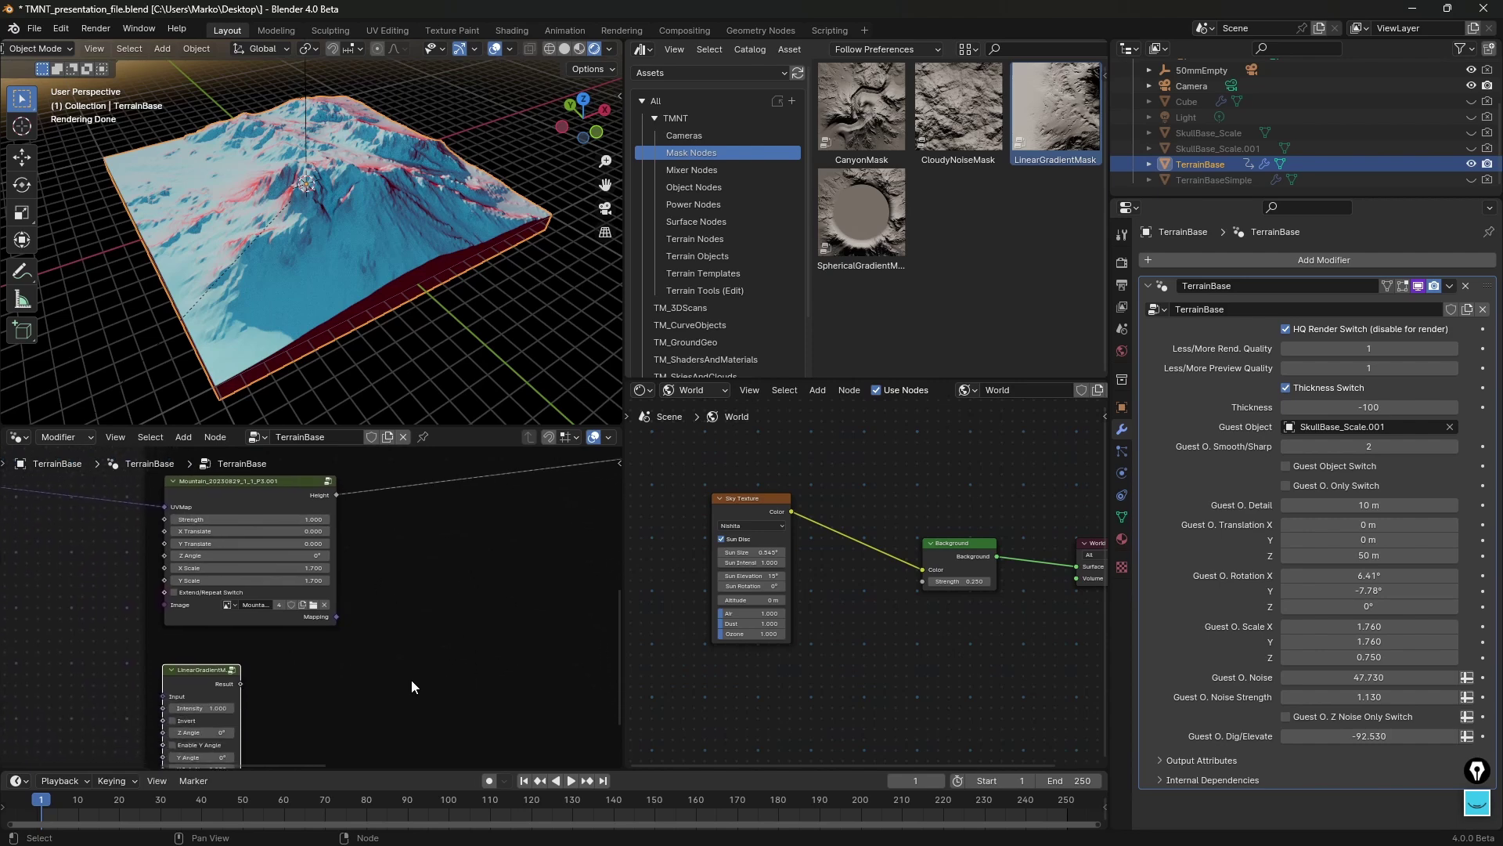
pyautogui.scroll(-2, 412, 680)
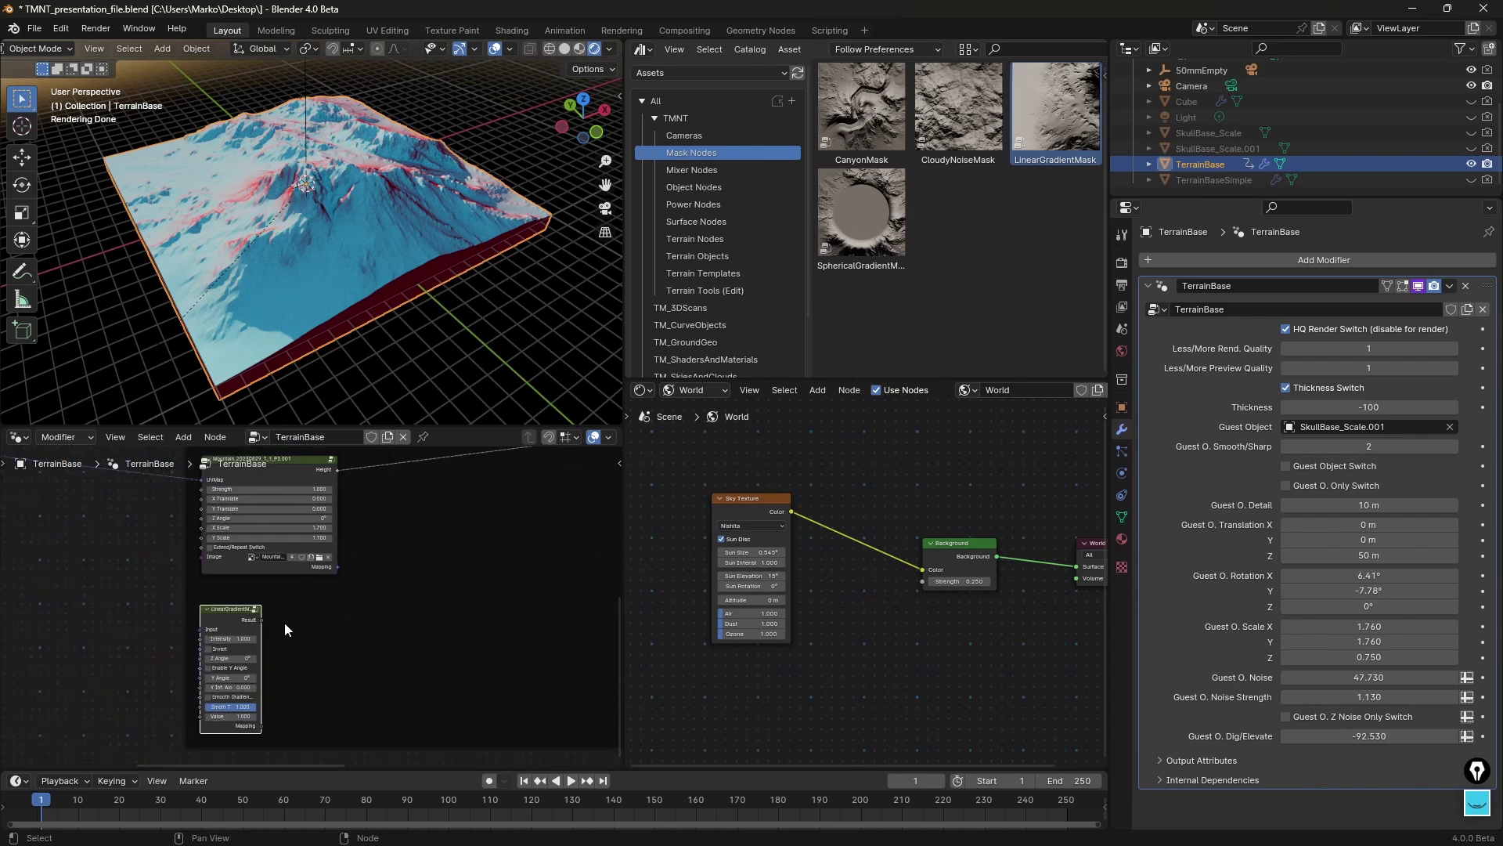
pyautogui.moveTo(350, 616); pyautogui.dragTo(306, 637, button='middle')
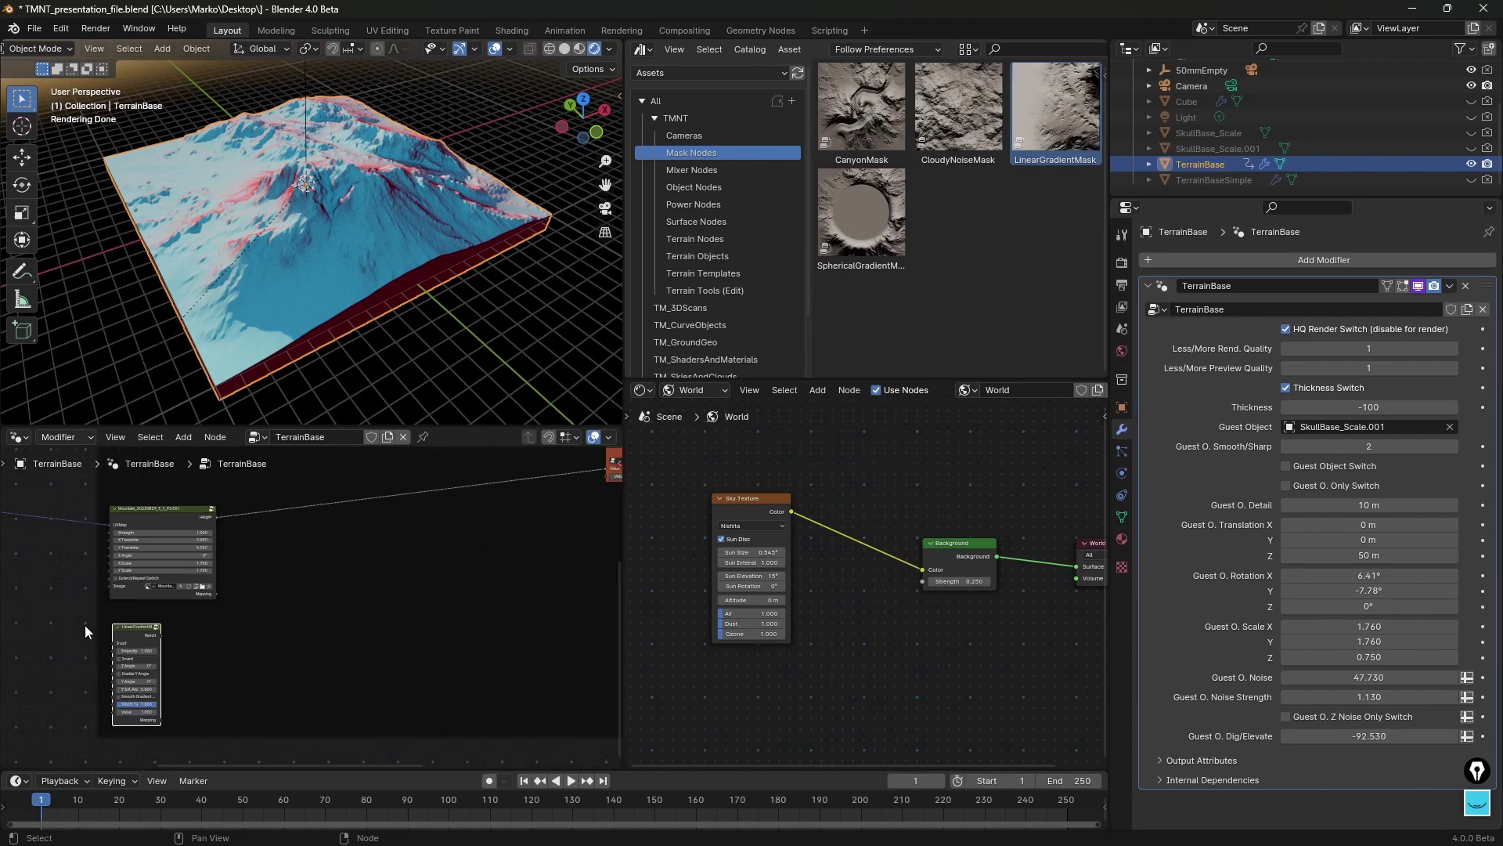
# Step: Add a reroute point on the Mountain node's input link and connect it to LinearGradientMask's Input
pyautogui.moveTo(89, 631); pyautogui.dragTo(195, 628, button='middle')
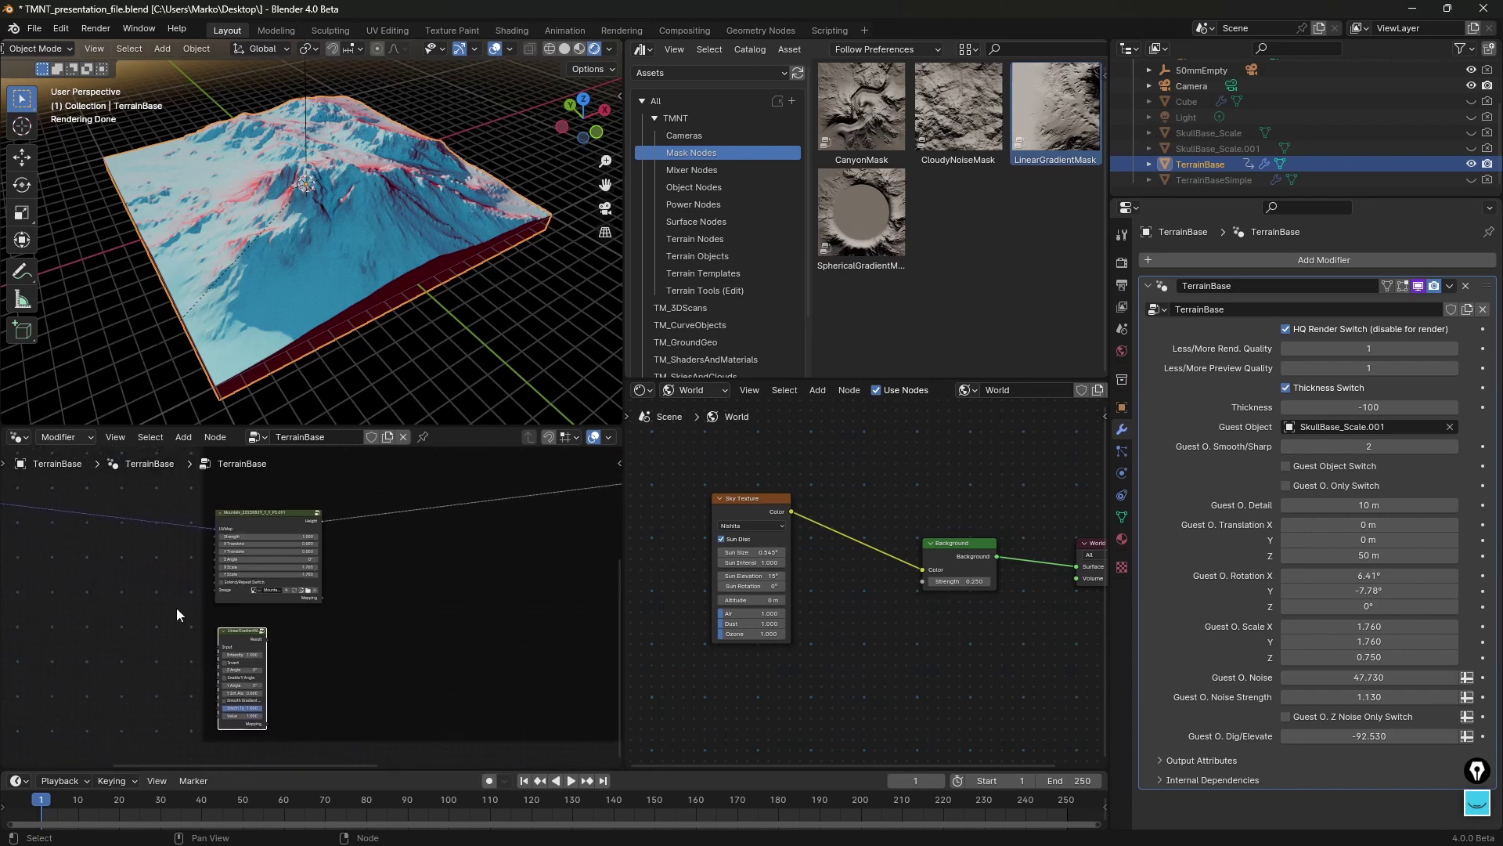
pyautogui.keyDown('shift'); pyautogui.moveTo(30, 493); pyautogui.dragTo(53, 529, button='right'); pyautogui.keyUp('shift')
pyautogui.moveTo(40, 507); pyautogui.dragTo(244, 651)
pyautogui.moveTo(242, 643)
pyautogui.mouseDown()
pyautogui.moveTo(265, 646)
pyautogui.moveTo(247, 649)
pyautogui.mouseUp()
pyautogui.scroll(5, 245, 646)
pyautogui.scroll(-4, 287, 646)
pyautogui.scroll(-1, 313, 665)
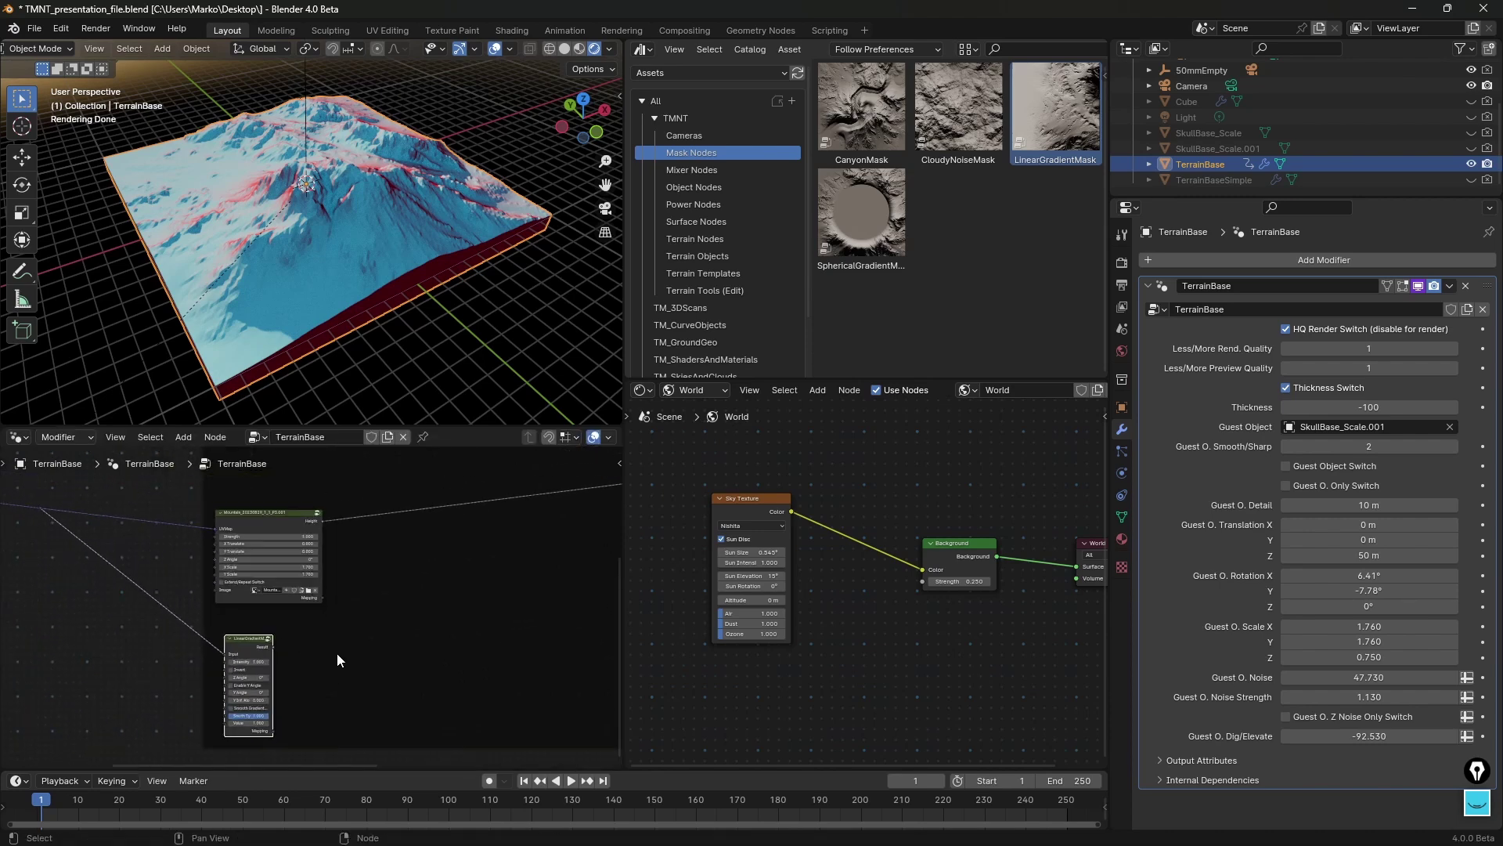
# Step: Add a Mix Color node and connect Mountain's Height to its A input and LinearGradientMask's Result to its B input
pyautogui.moveTo(337, 653); pyautogui.dragTo(239, 649, button='middle')
pyautogui.hotkey('shift', 'a')
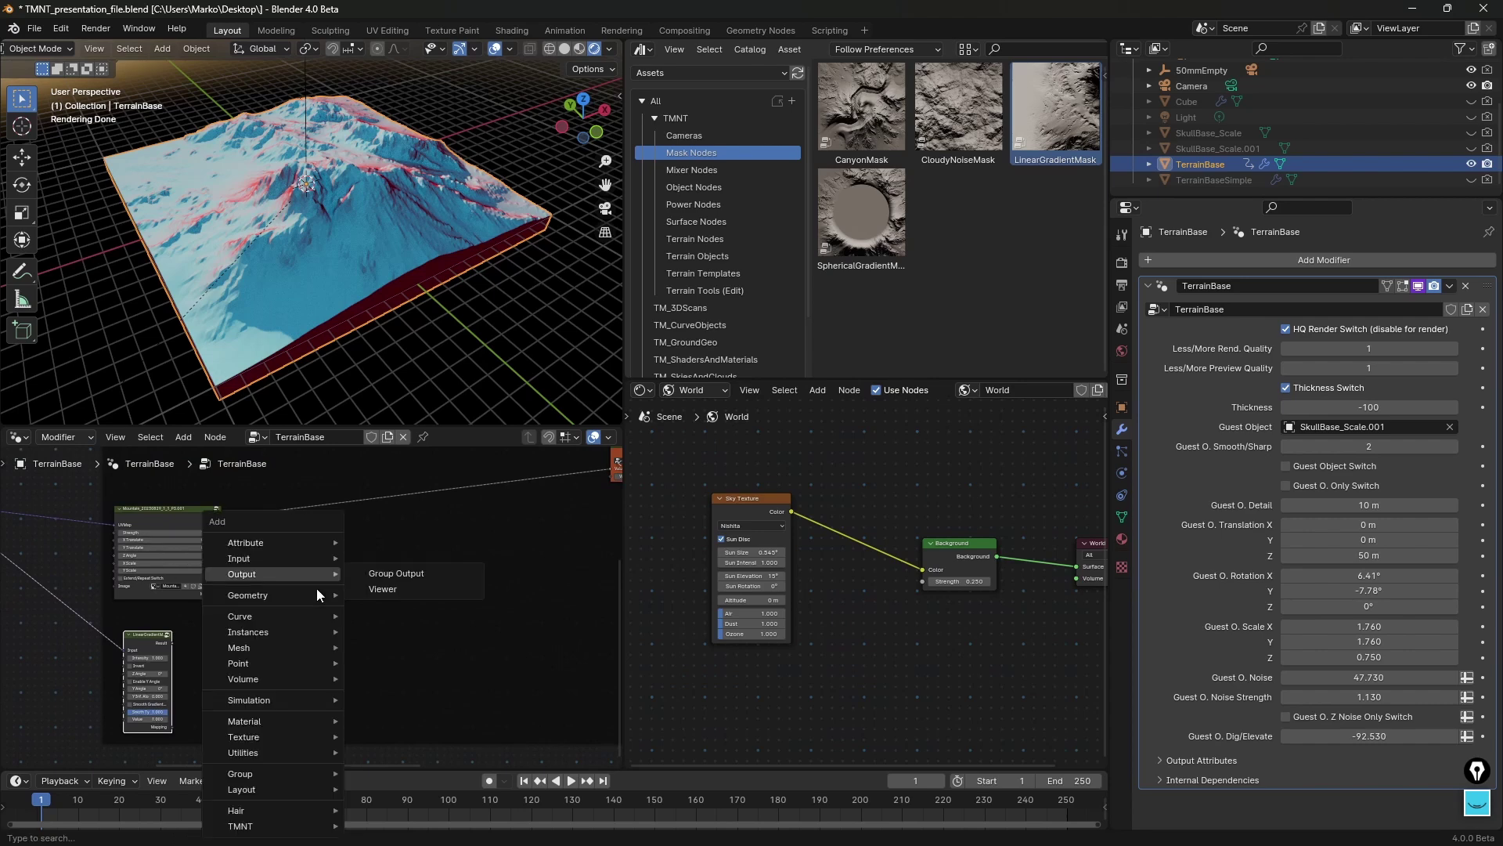
pyautogui.moveTo(299, 598)
pyautogui.write('mix')
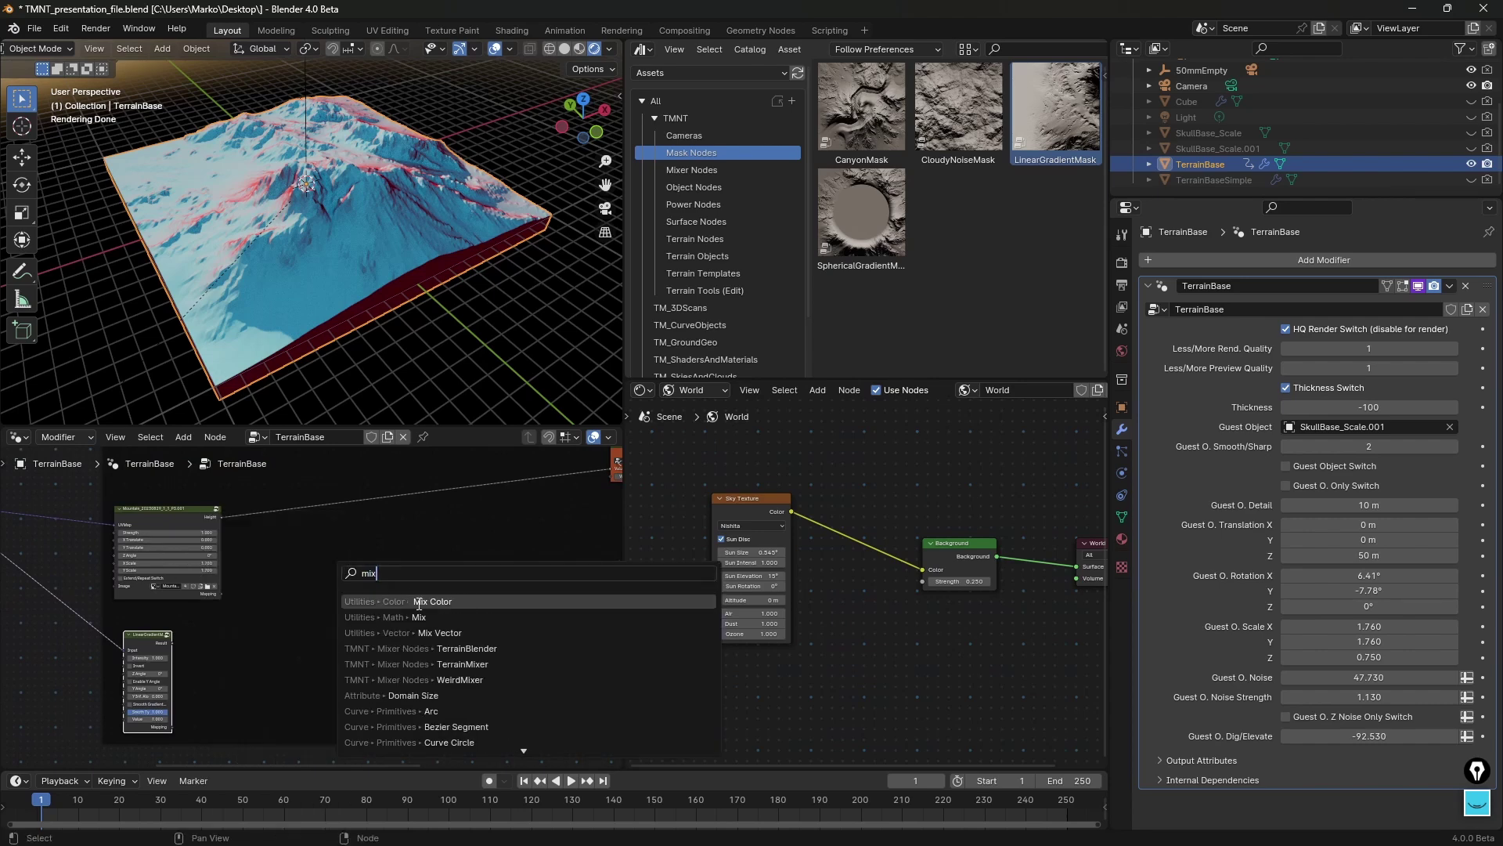
pyautogui.click(419, 601)
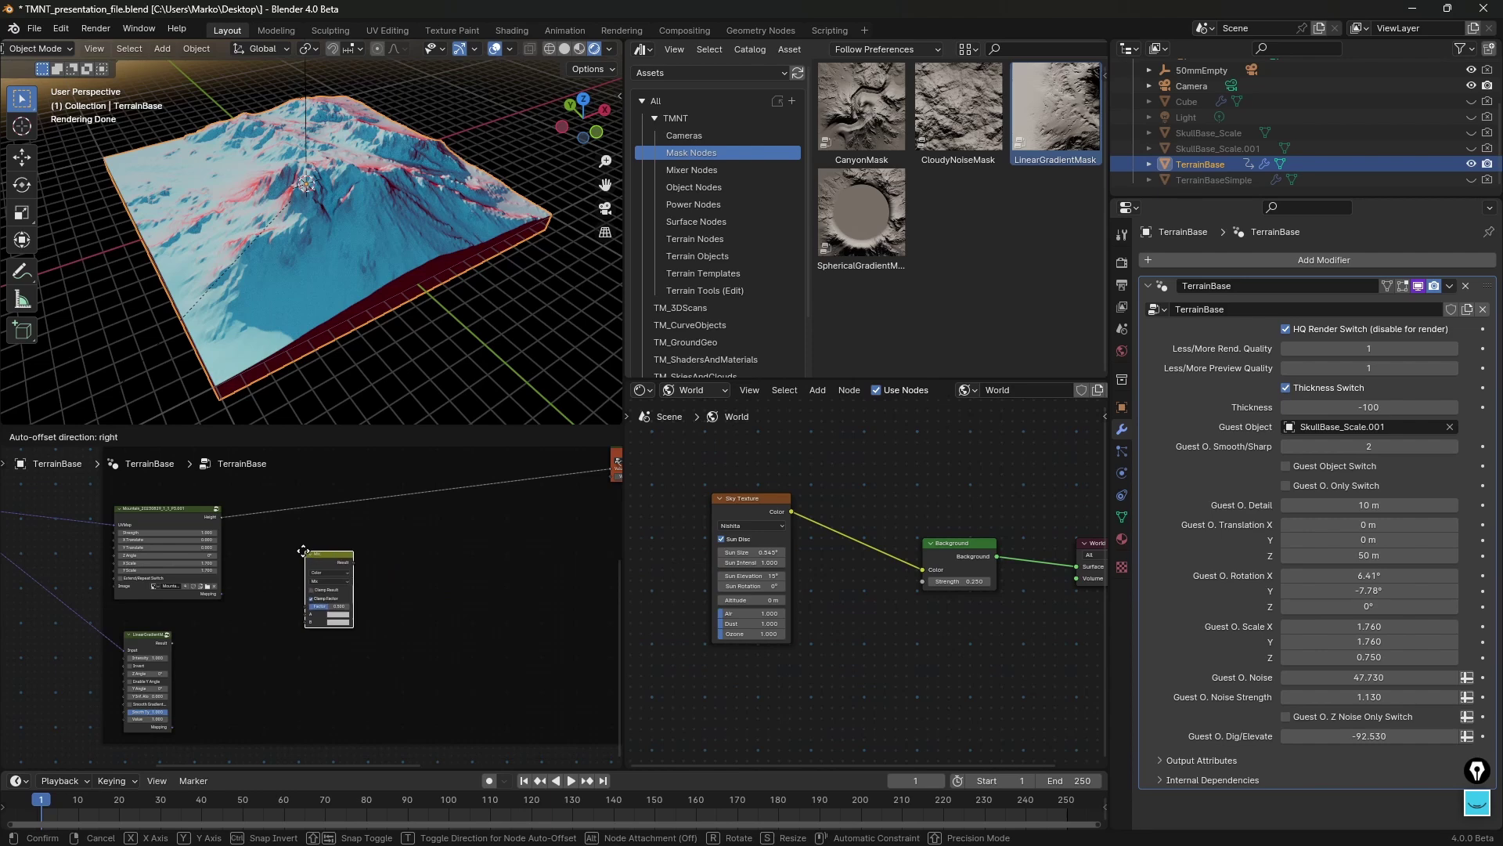
pyautogui.moveTo(220, 515); pyautogui.dragTo(300, 614)
pyautogui.moveTo(416, 598); pyautogui.dragTo(380, 623, button='middle')
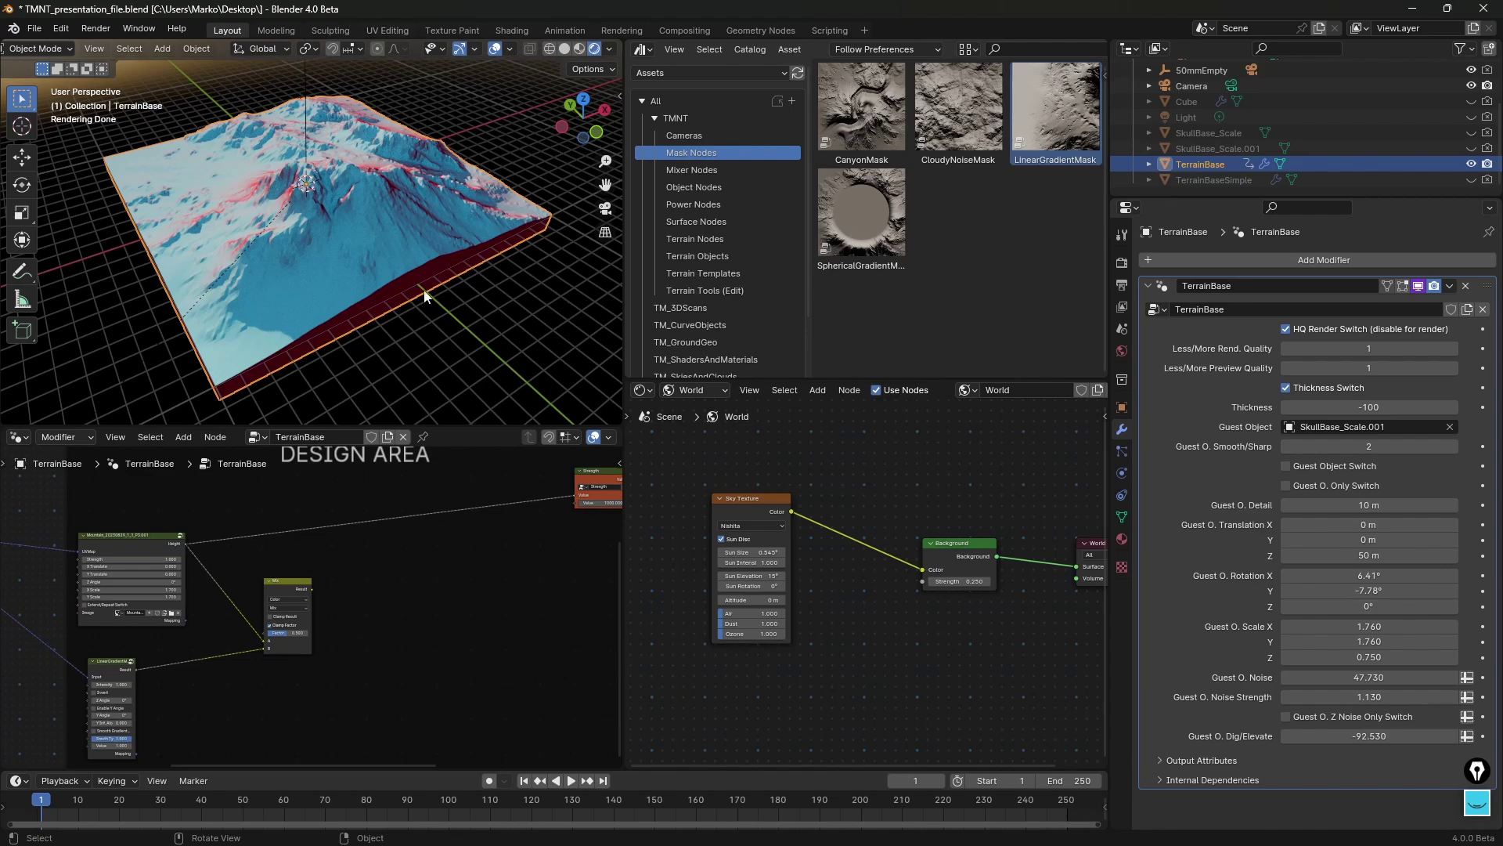
# Step: View the terrain from the top and connect the Mix node's Result to the Strength node in place of Mountain's Height
pyautogui.press('KP_7')
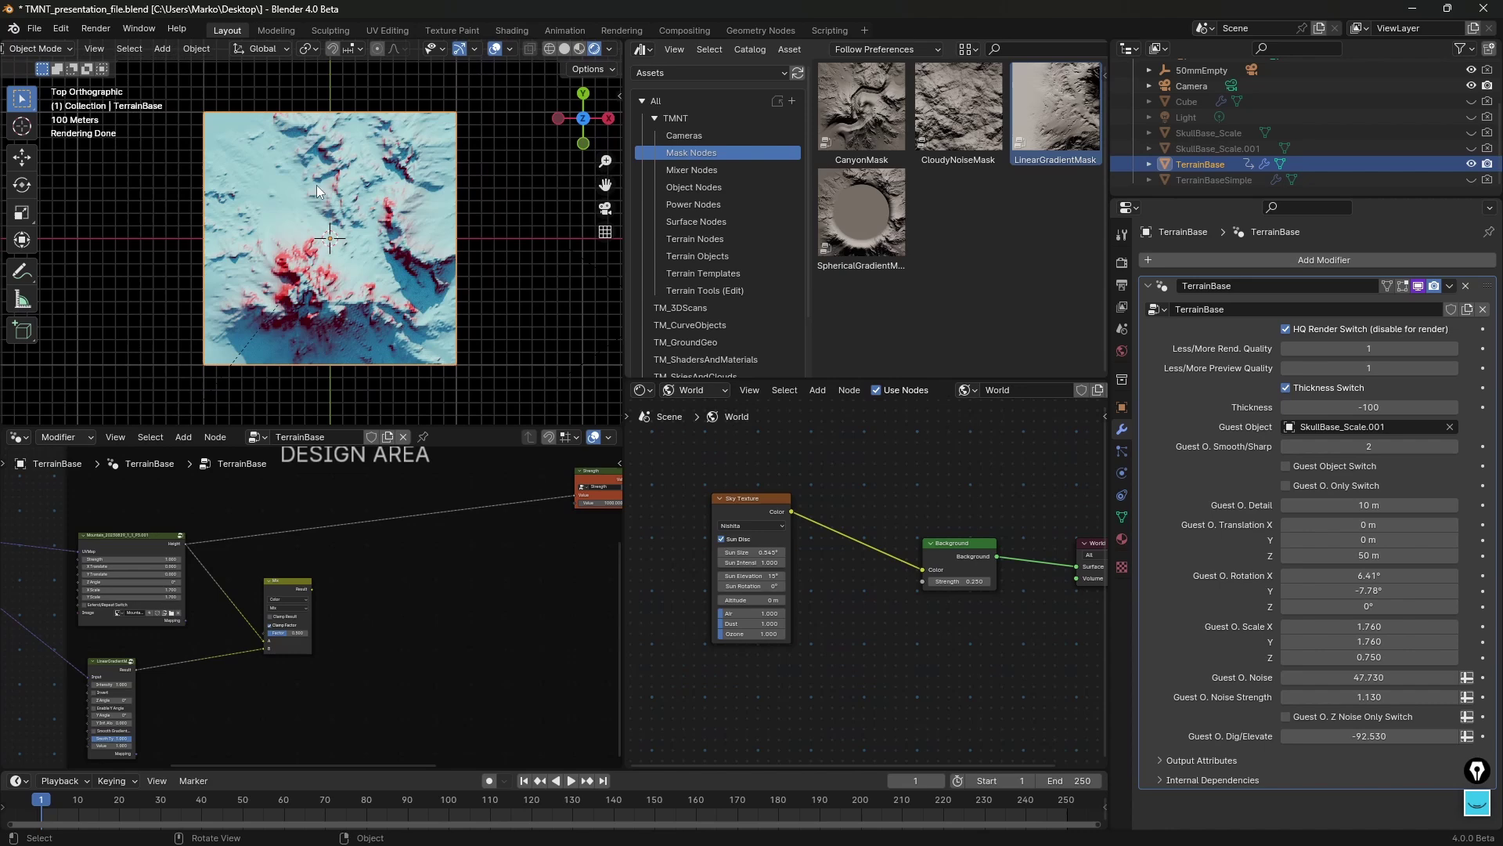
pyautogui.moveTo(359, 609); pyautogui.dragTo(383, 608, button='middle')
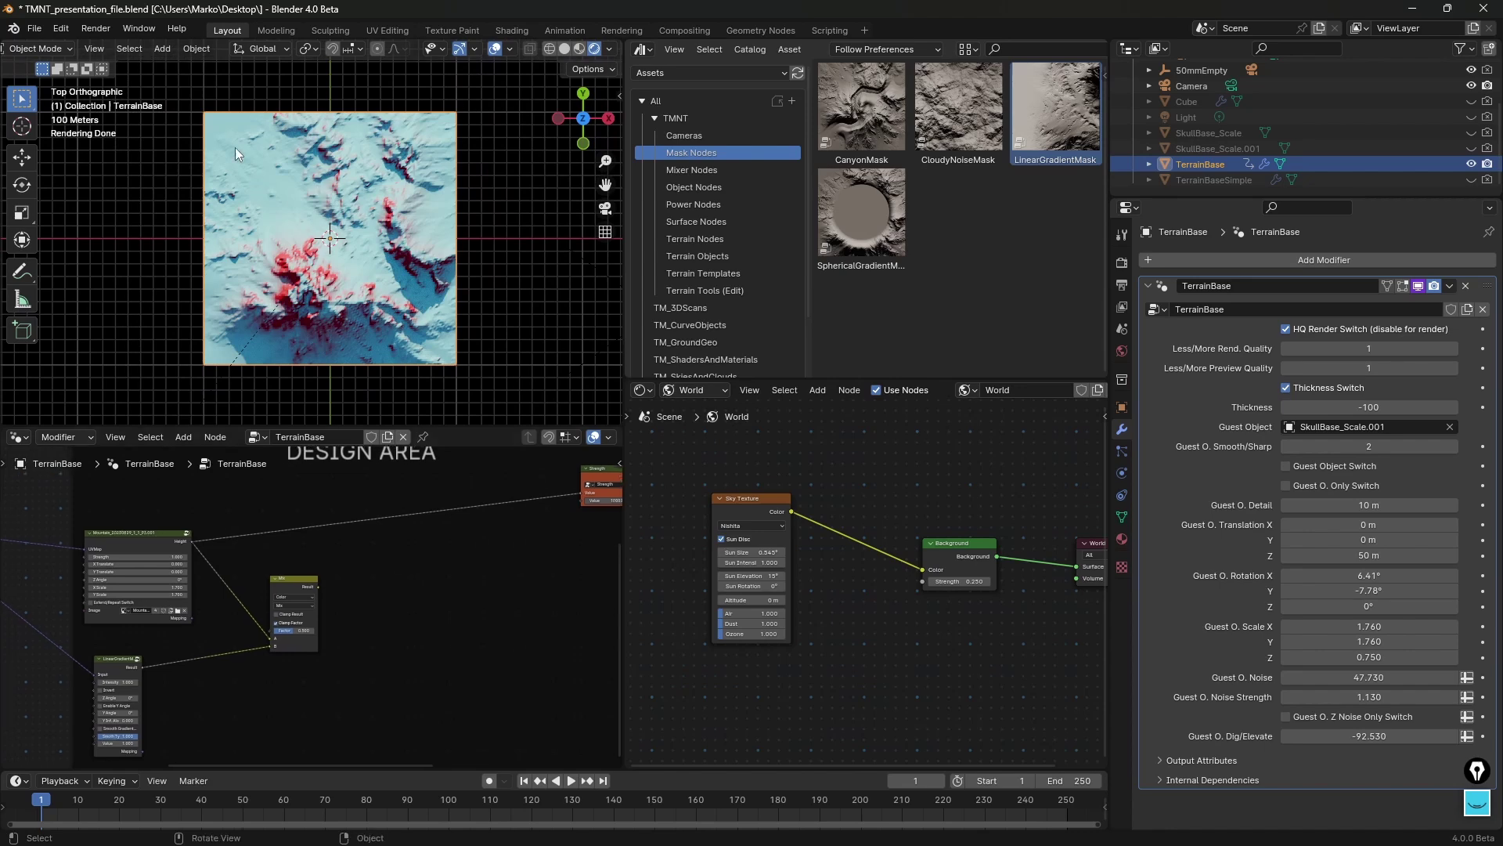
pyautogui.moveTo(318, 586); pyautogui.dragTo(578, 495)
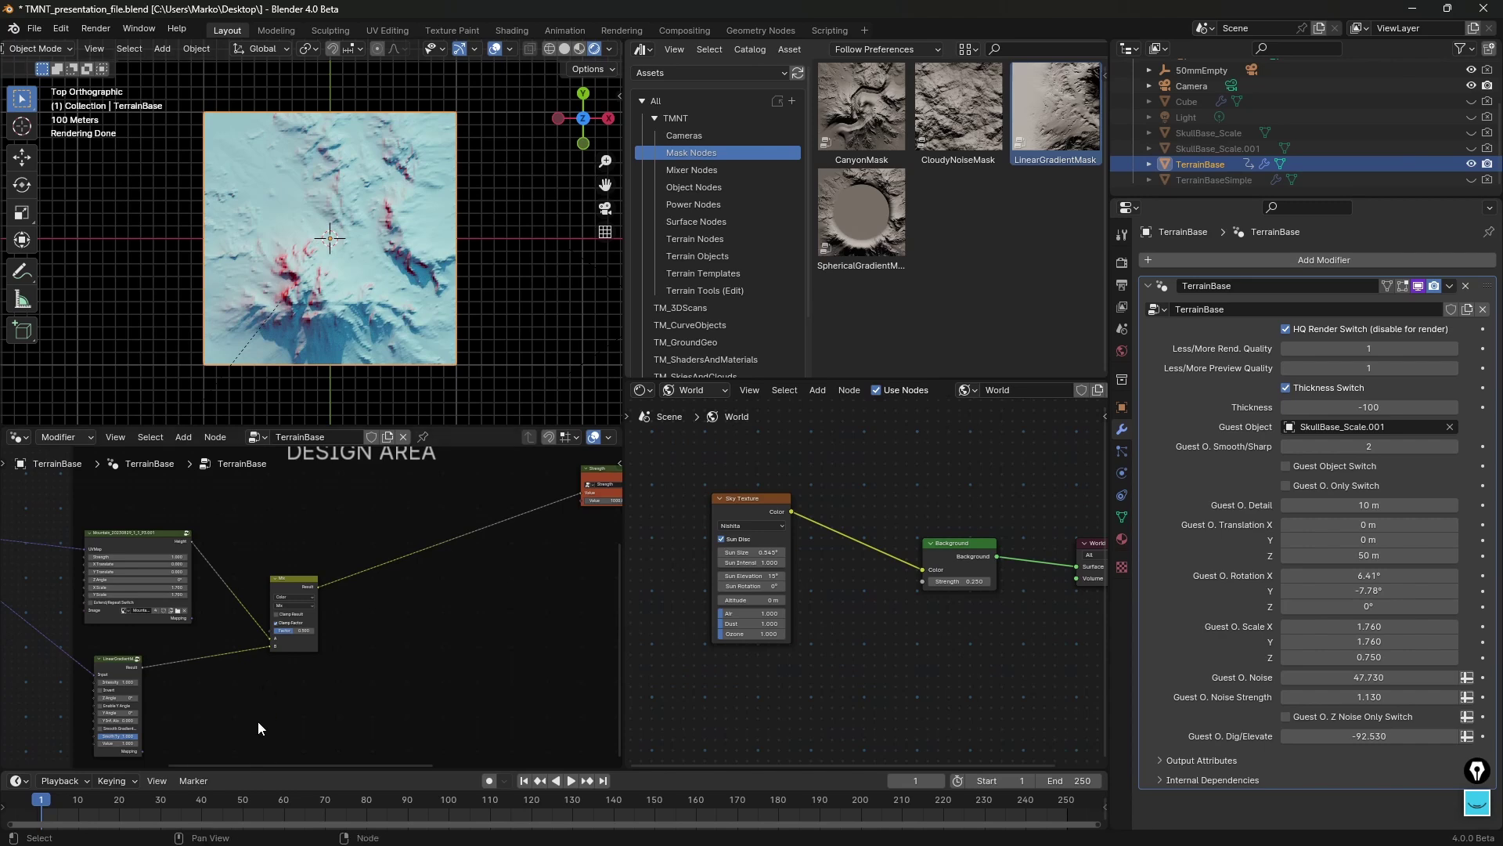
# Step: Set LinearGradientMask's Intensity to -0.8 and toggle its Invert option on and back off
pyautogui.moveTo(258, 714); pyautogui.dragTo(431, 610, button='middle')
pyautogui.scroll(9, 481, 609)
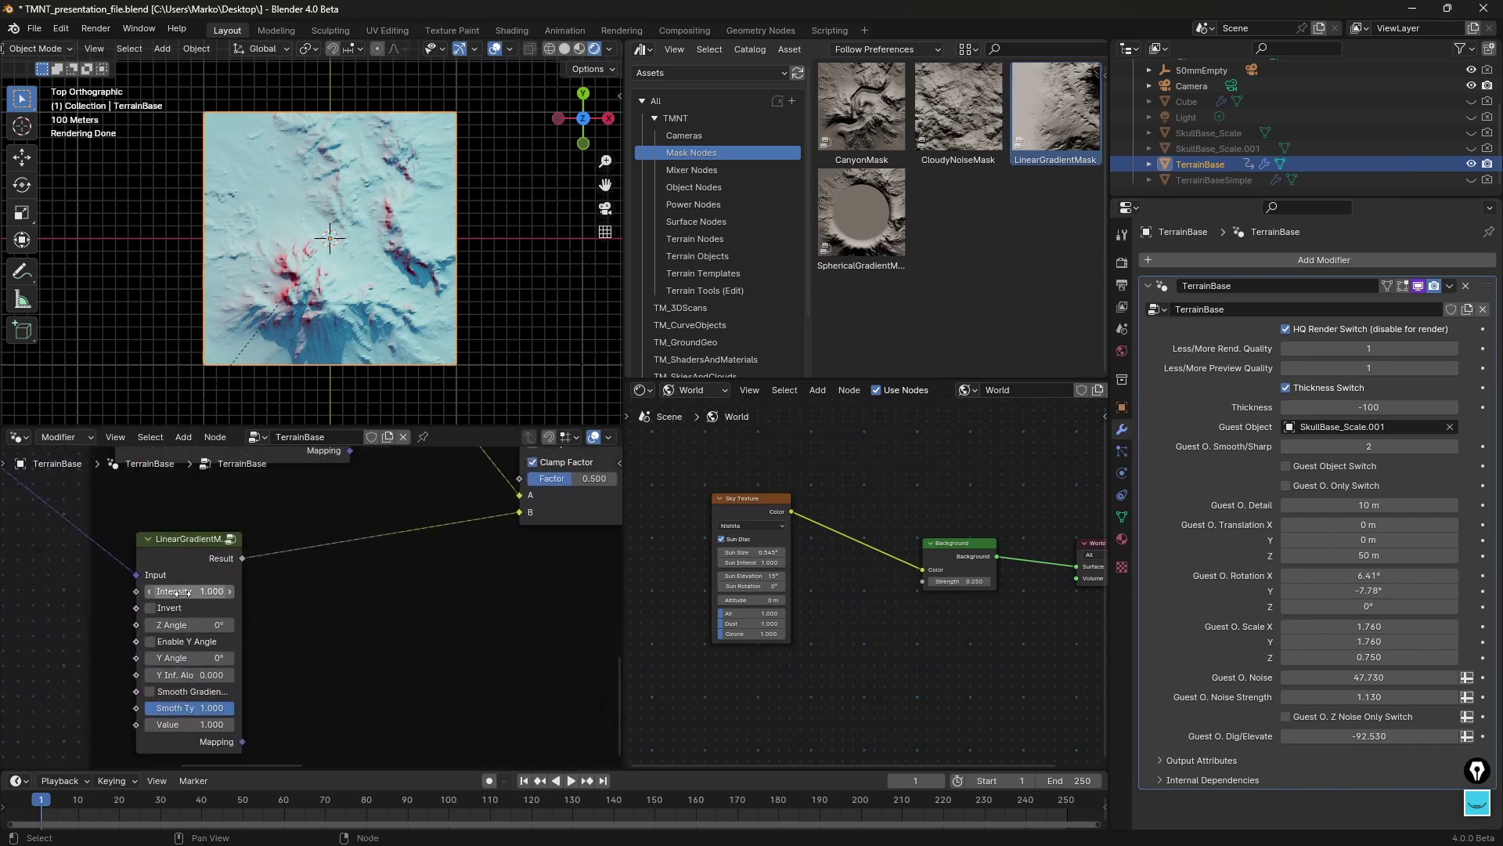
pyautogui.moveTo(190, 591); pyautogui.dragTo(199, 624)
pyautogui.click(150, 608)
pyautogui.click(150, 608)
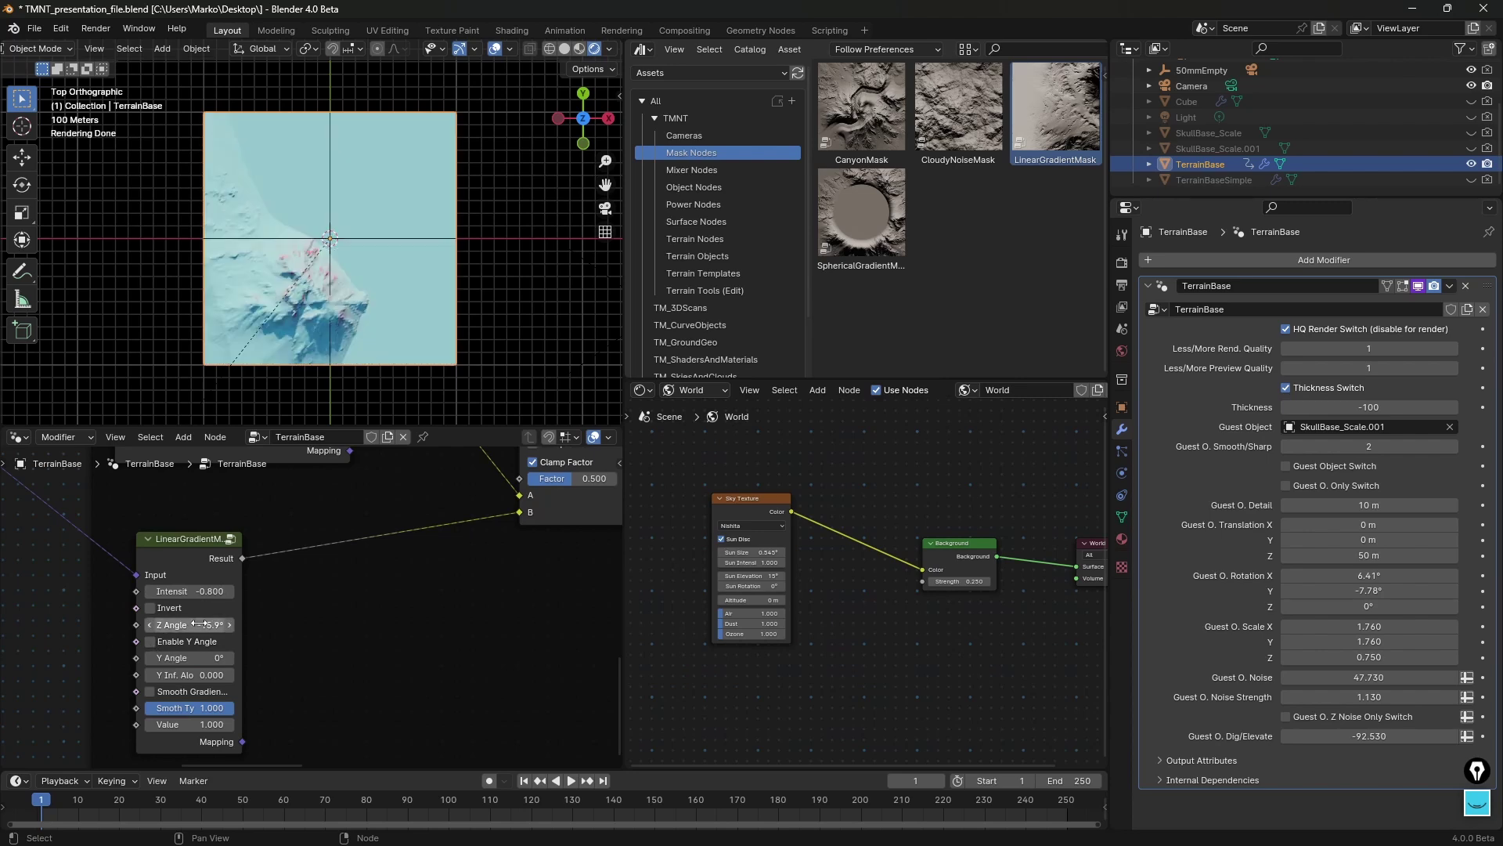
# Step: Reset LinearGradientMask's Z Angle to 0°, enable its Y angle, and set Y Angle to 114° and Y Inf. Along Z to 6.9
pyautogui.click(199, 624)
pyautogui.write('0')
pyautogui.press('Return')
pyautogui.click(150, 641)
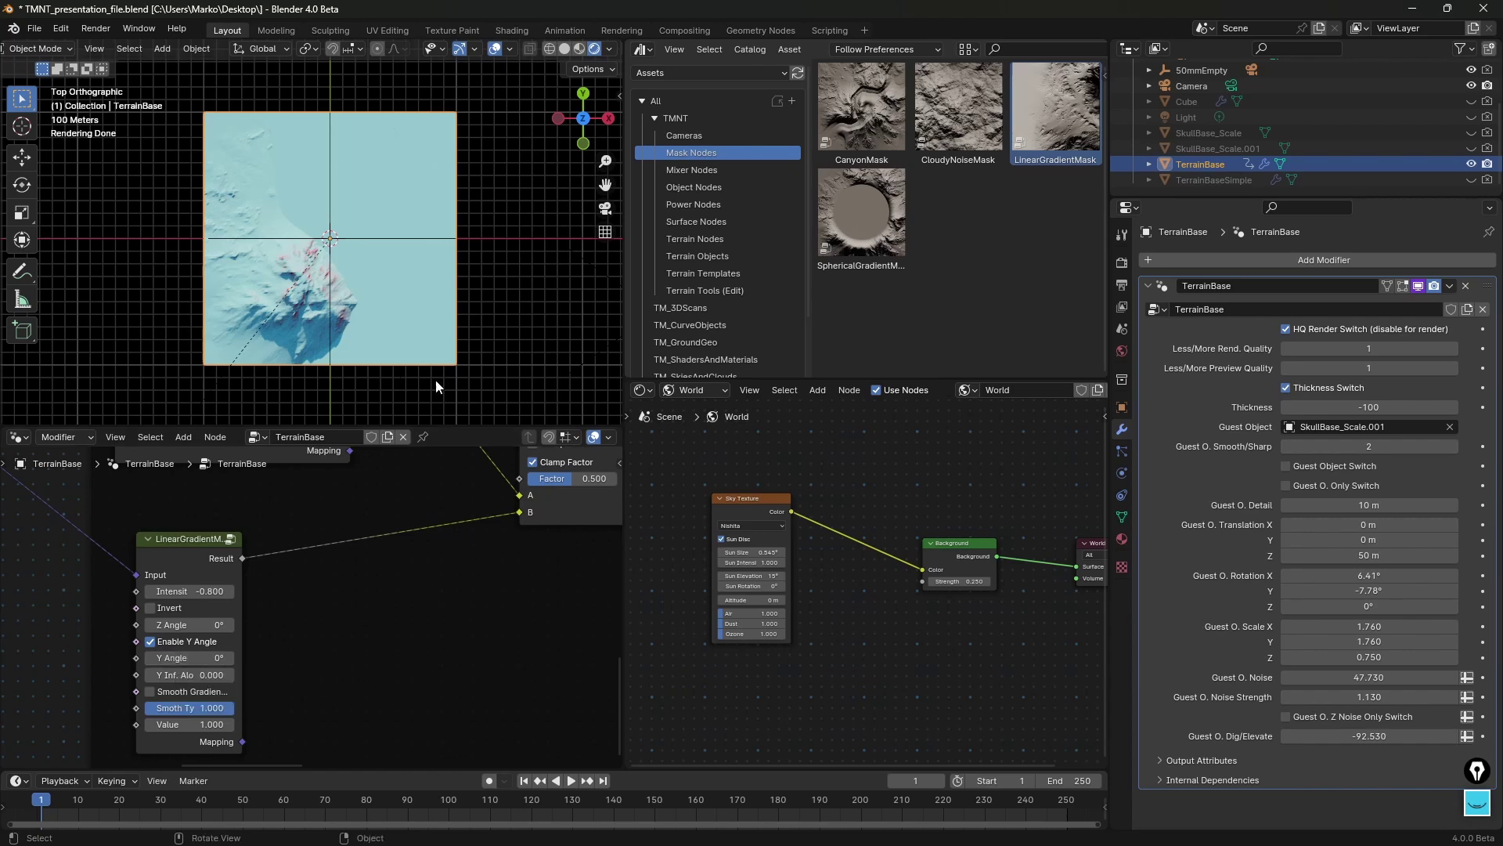
pyautogui.moveTo(189, 658); pyautogui.dragTo(155, 658)
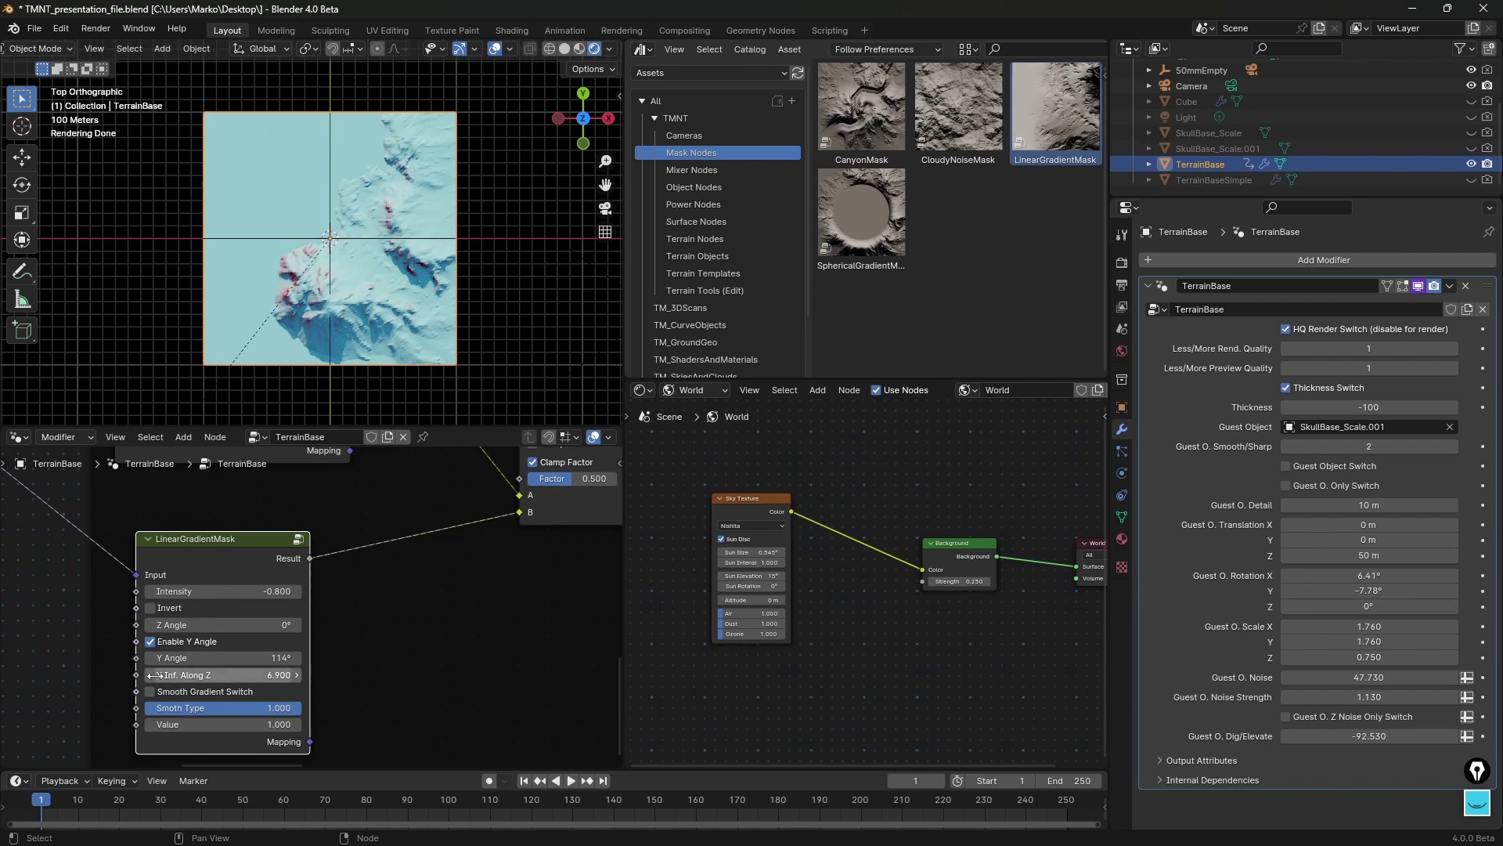
# Step: Switch LinearGradientMask from the Y angle to the smooth gradient, with Intensity 0.9 and Value 0.1
pyautogui.click(150, 692)
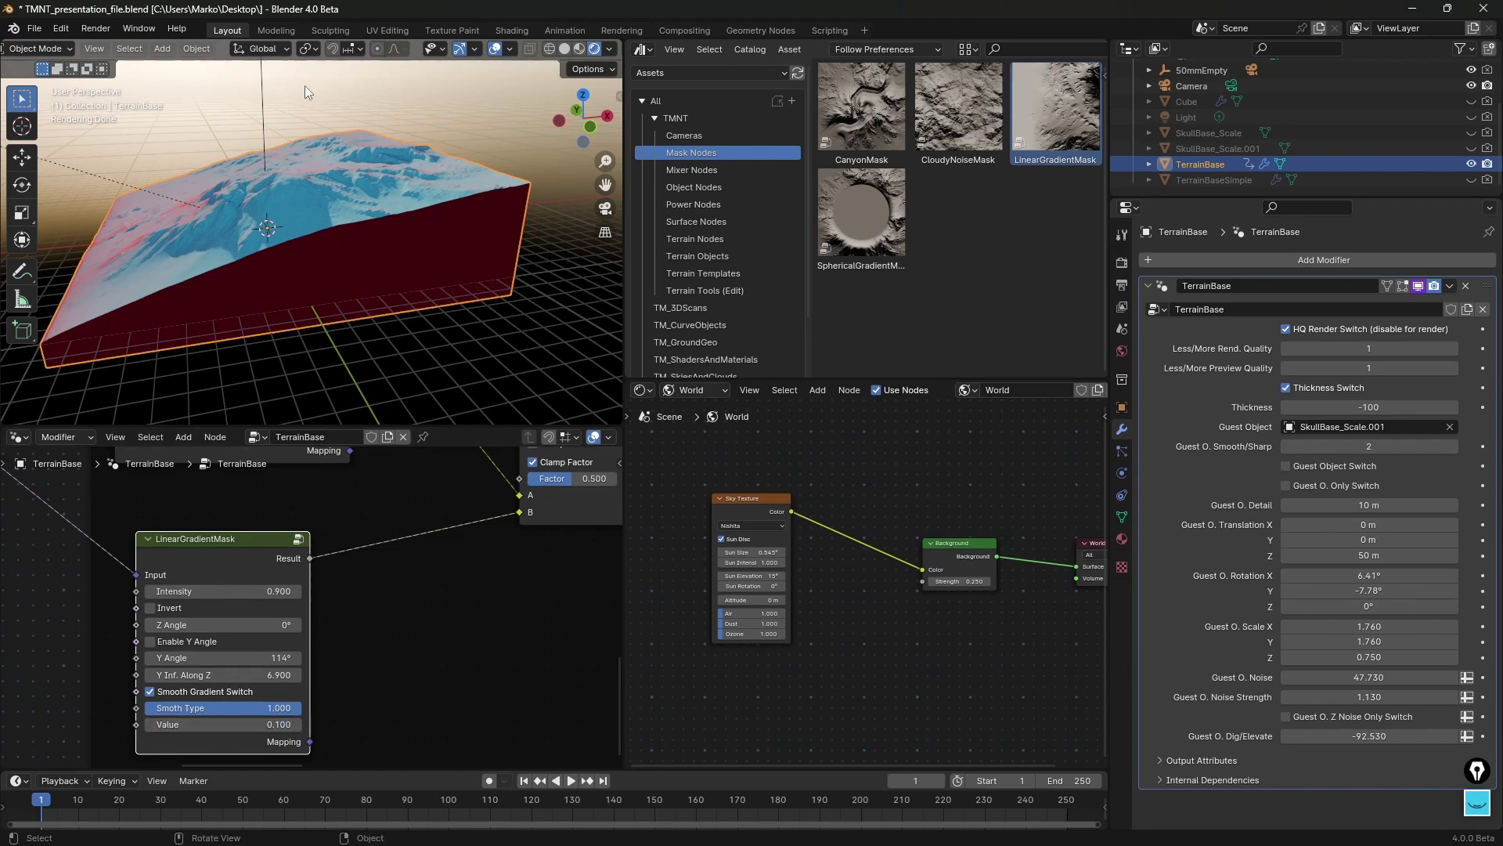
pyautogui.moveTo(303, 86); pyautogui.dragTo(483, 181, button='middle')
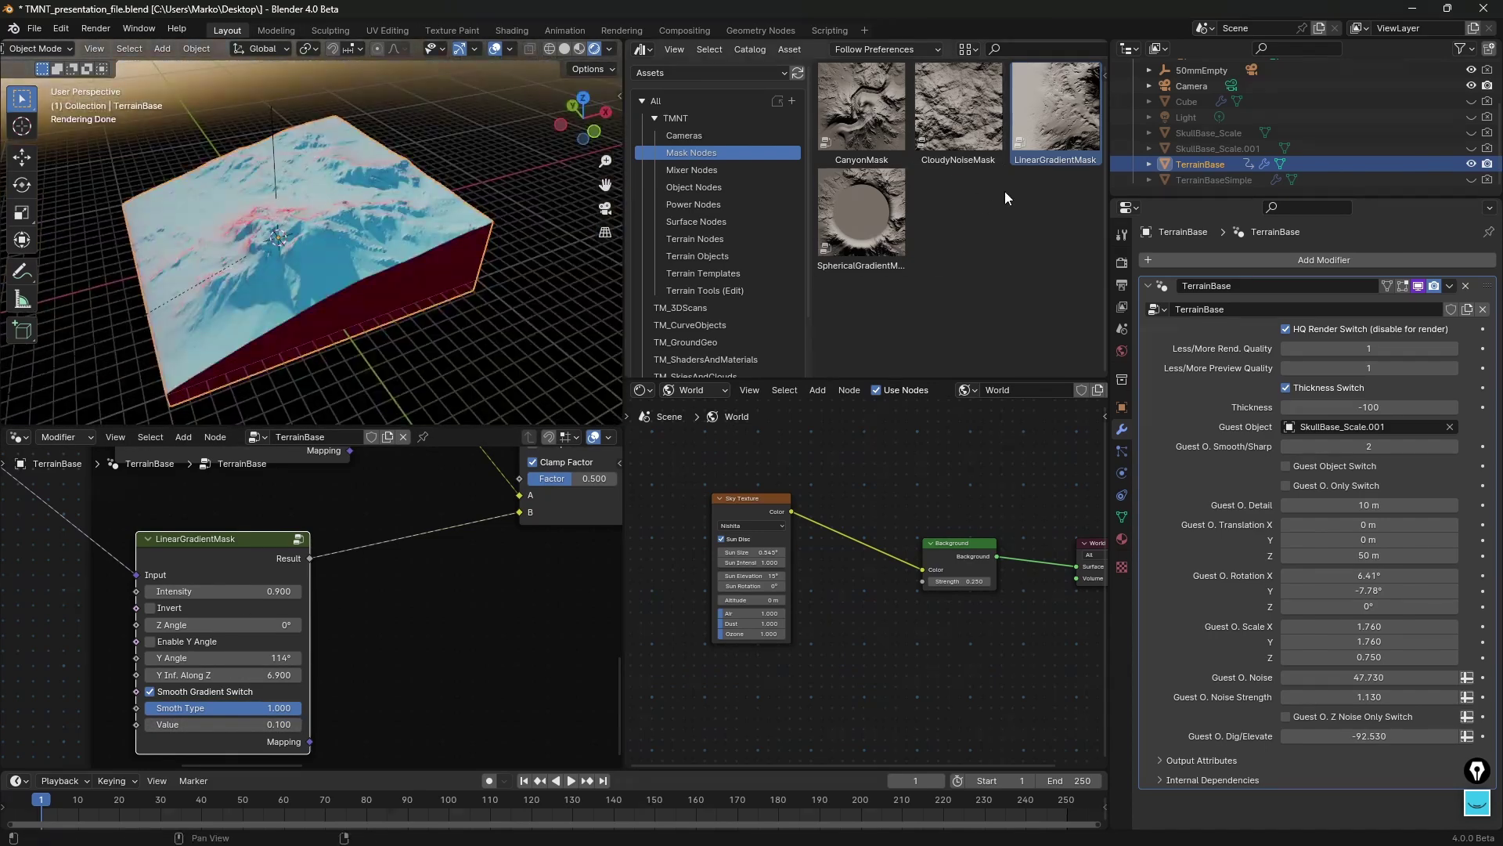
# Step: Add the CanyonMask asset to the TerrainBase node tree, below the Mix node in the design area
pyautogui.scroll(-4, 332, 605)
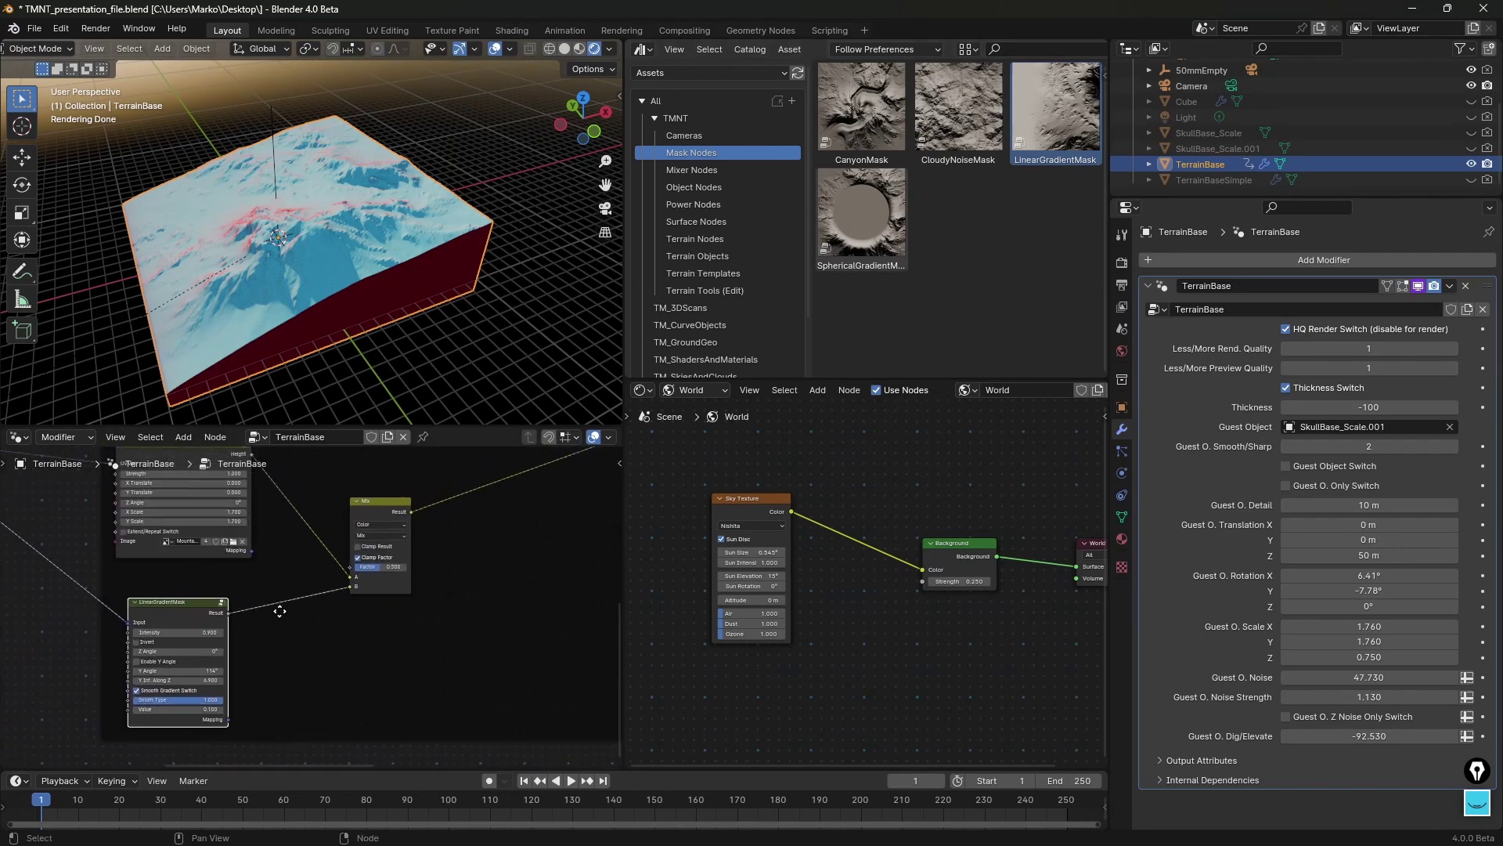
pyautogui.moveTo(284, 609); pyautogui.dragTo(294, 620, button='middle')
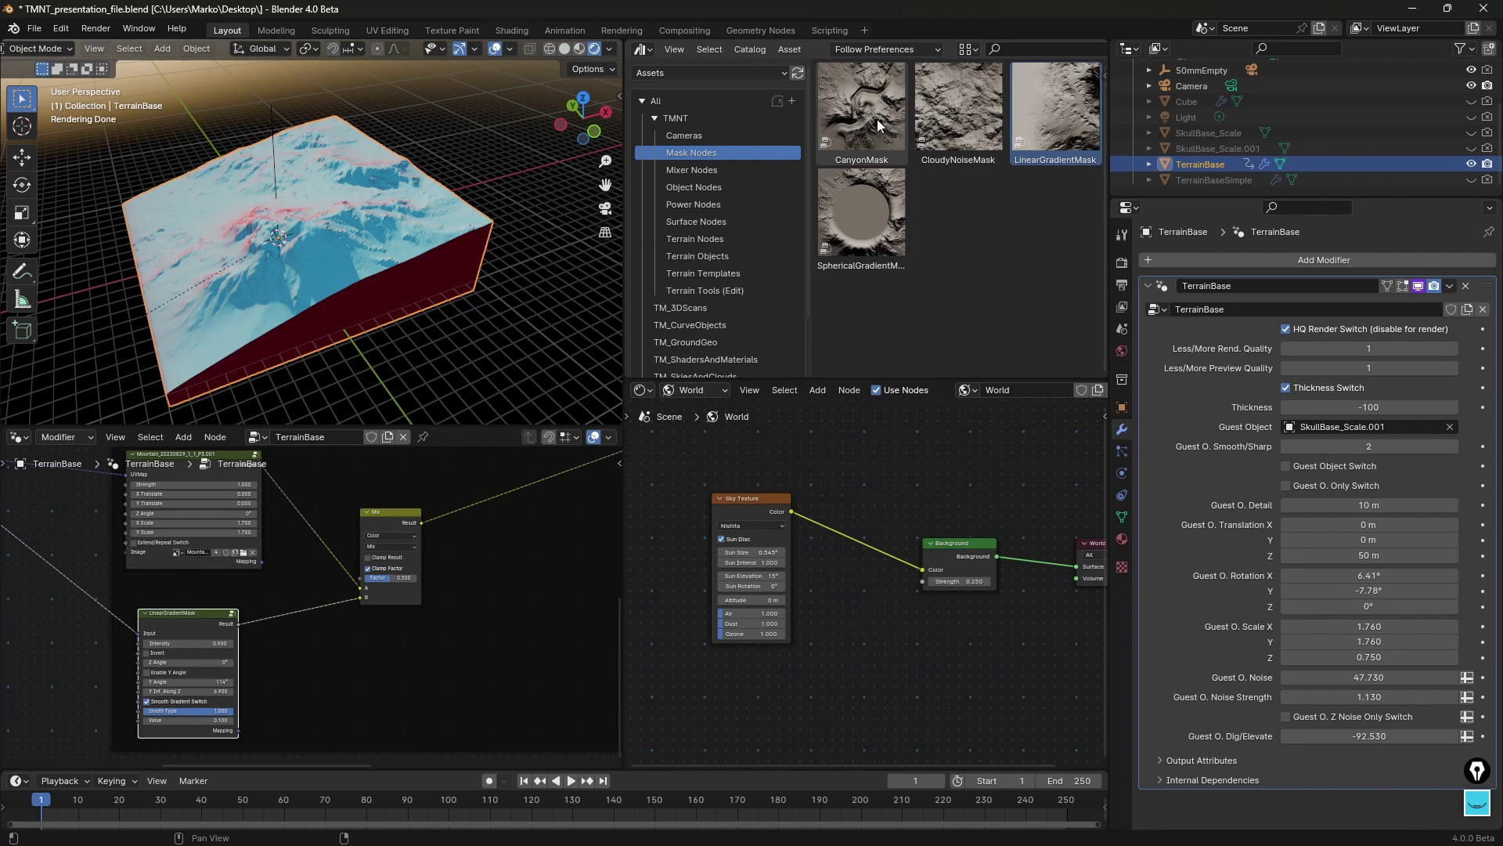
pyautogui.moveTo(878, 114); pyautogui.dragTo(301, 676)
pyautogui.moveTo(414, 656); pyautogui.dragTo(494, 564, button='middle')
pyautogui.moveTo(411, 582); pyautogui.dragTo(396, 571)
# Step: Move LinearGradientMask's input link to CanyonMask's Vector and connect CanyonMask's Output to the Mix node's B input
pyautogui.moveTo(219, 542); pyautogui.dragTo(351, 591)
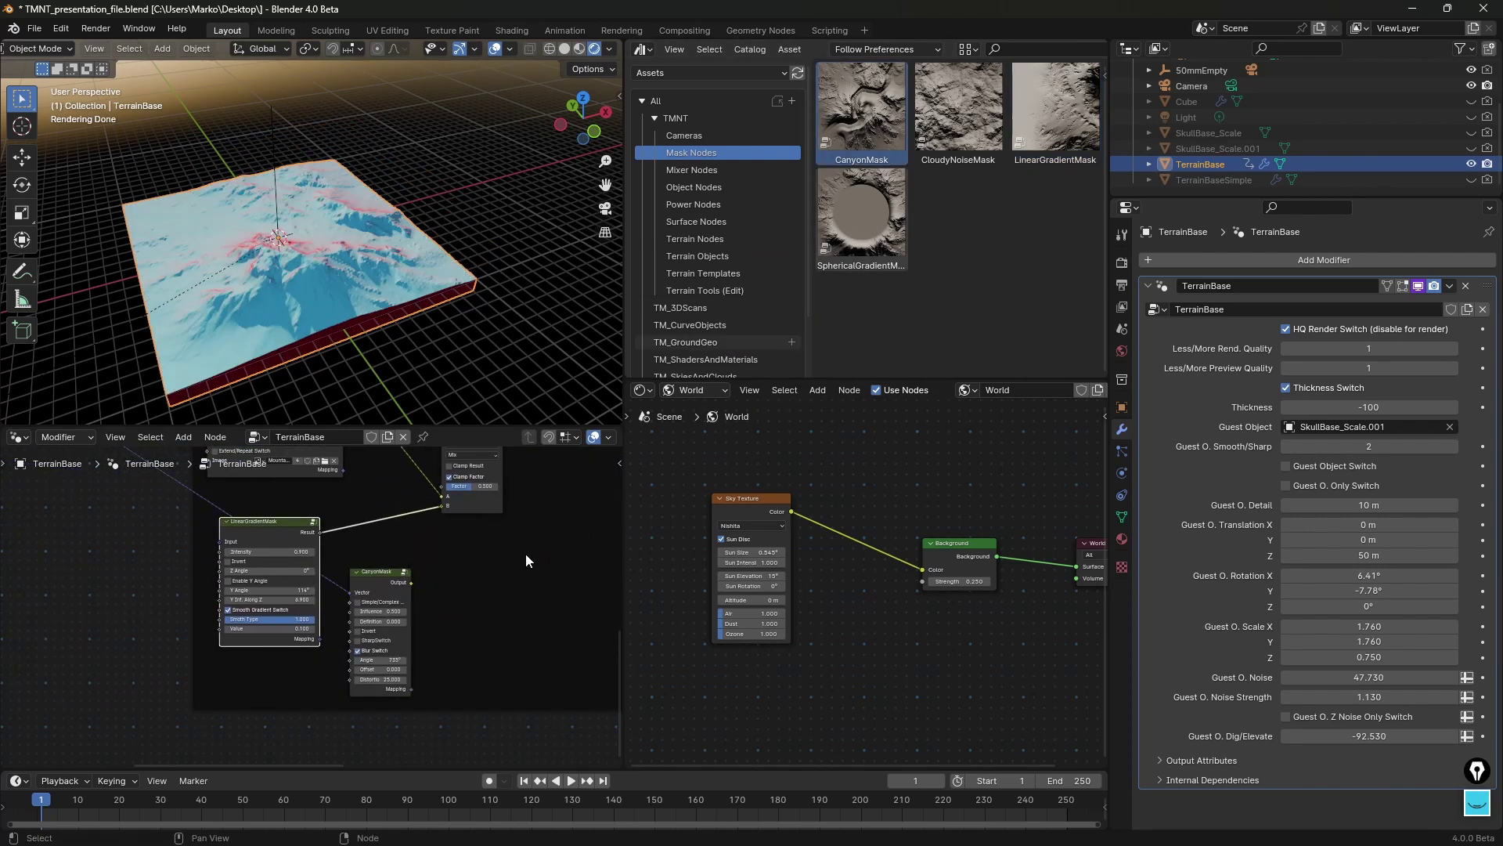
pyautogui.moveTo(524, 553); pyautogui.dragTo(470, 592, button='middle')
pyautogui.moveTo(357, 622); pyautogui.dragTo(386, 545)
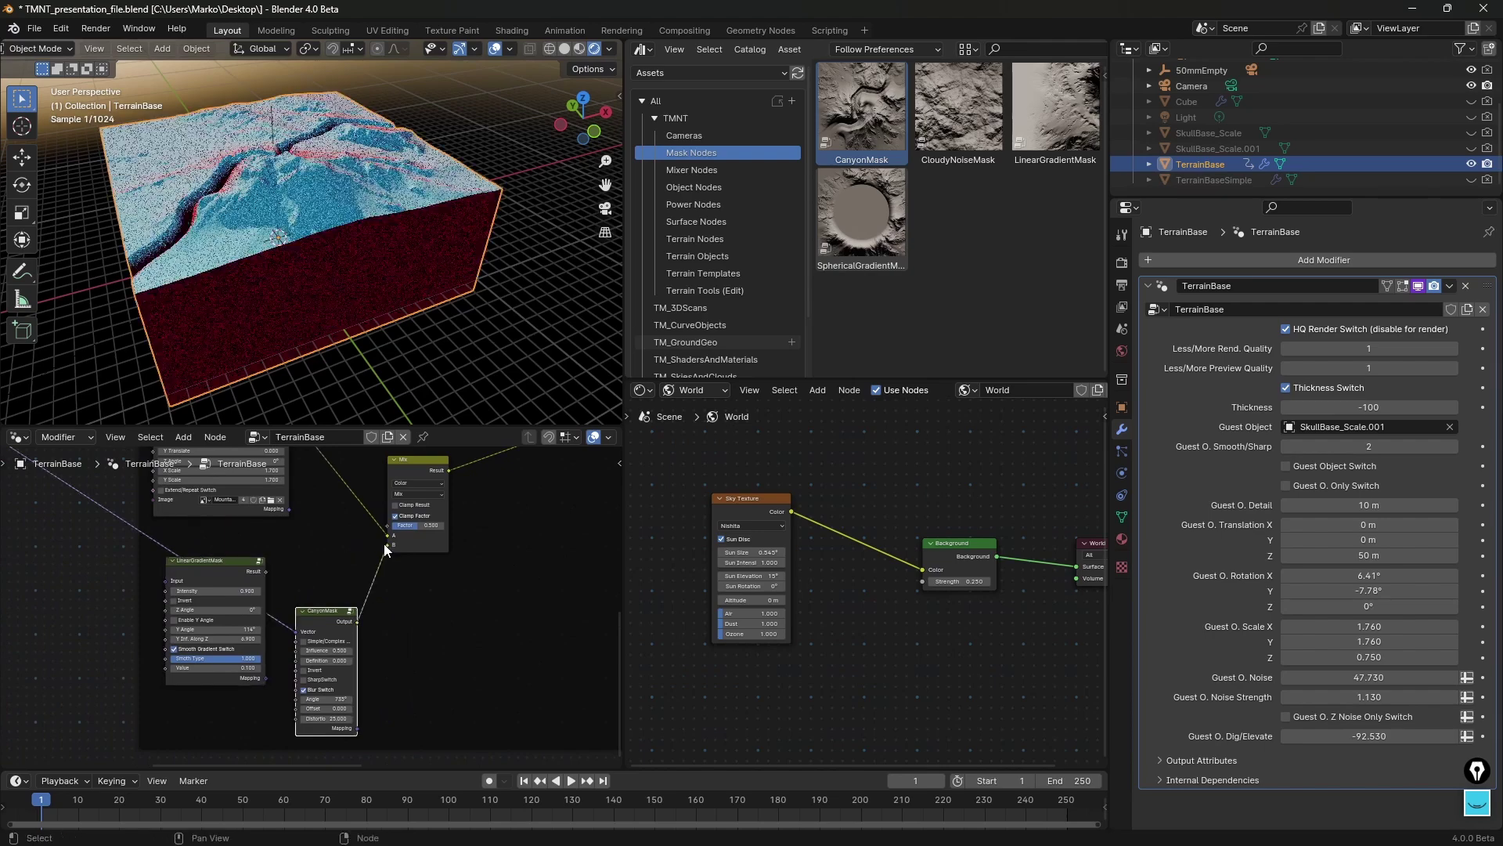
# Step: Toggle CanyonMask's Simple/Complex Switch on and off, set the value beneath it to 1.6 and Definition to 0.2
pyautogui.moveTo(322, 249); pyautogui.dragTo(397, 270, button='middle')
pyautogui.scroll(1, 441, 662)
pyautogui.moveTo(441, 662); pyautogui.dragTo(481, 629, button='middle')
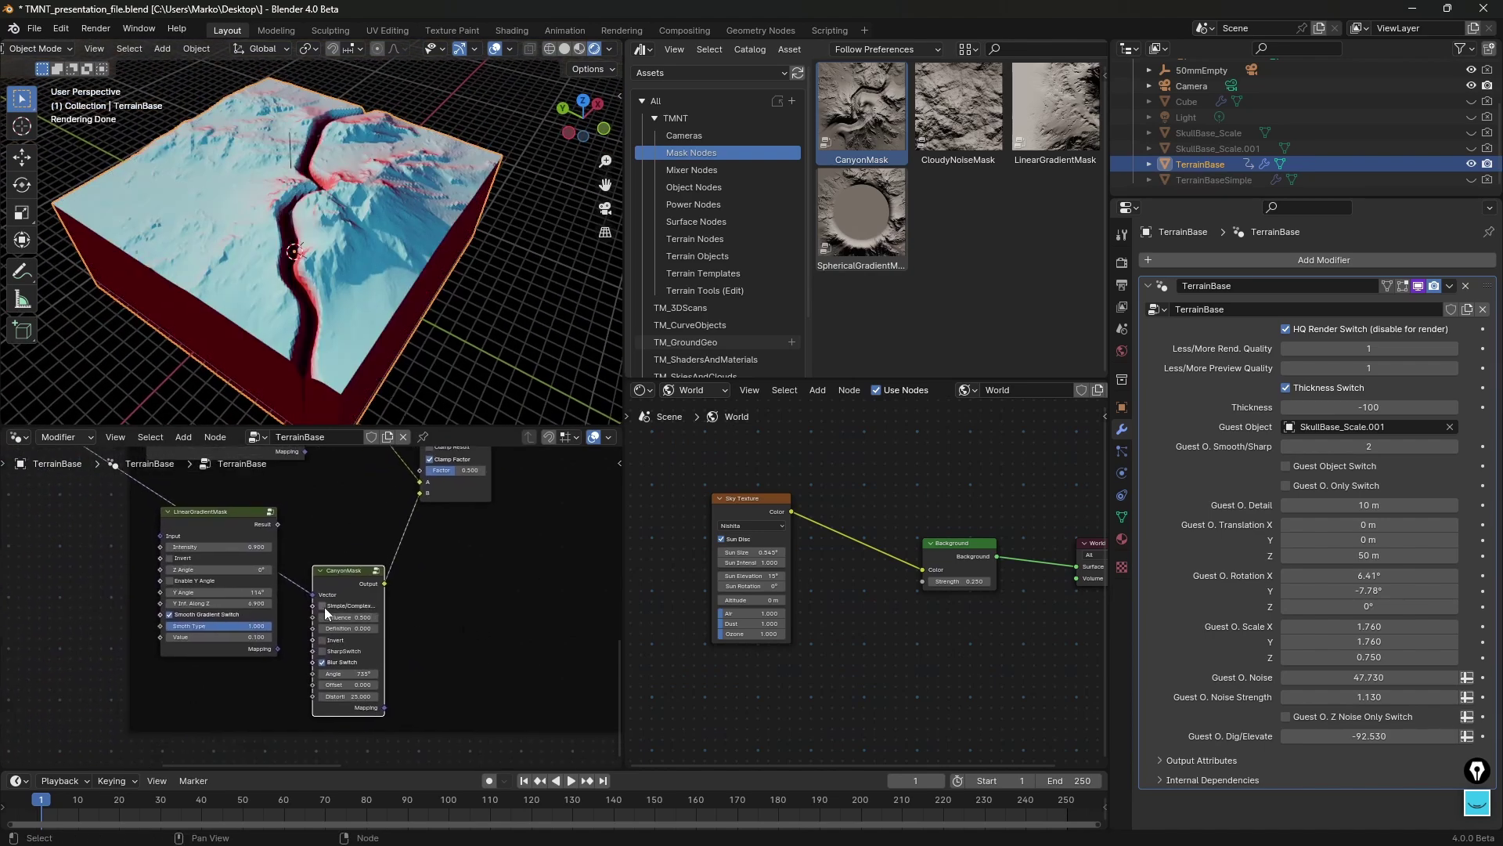
pyautogui.doubleClick(325, 608)
pyautogui.moveTo(342, 616); pyautogui.dragTo(368, 616)
pyautogui.moveTo(352, 376); pyautogui.dragTo(202, 367, button='middle')
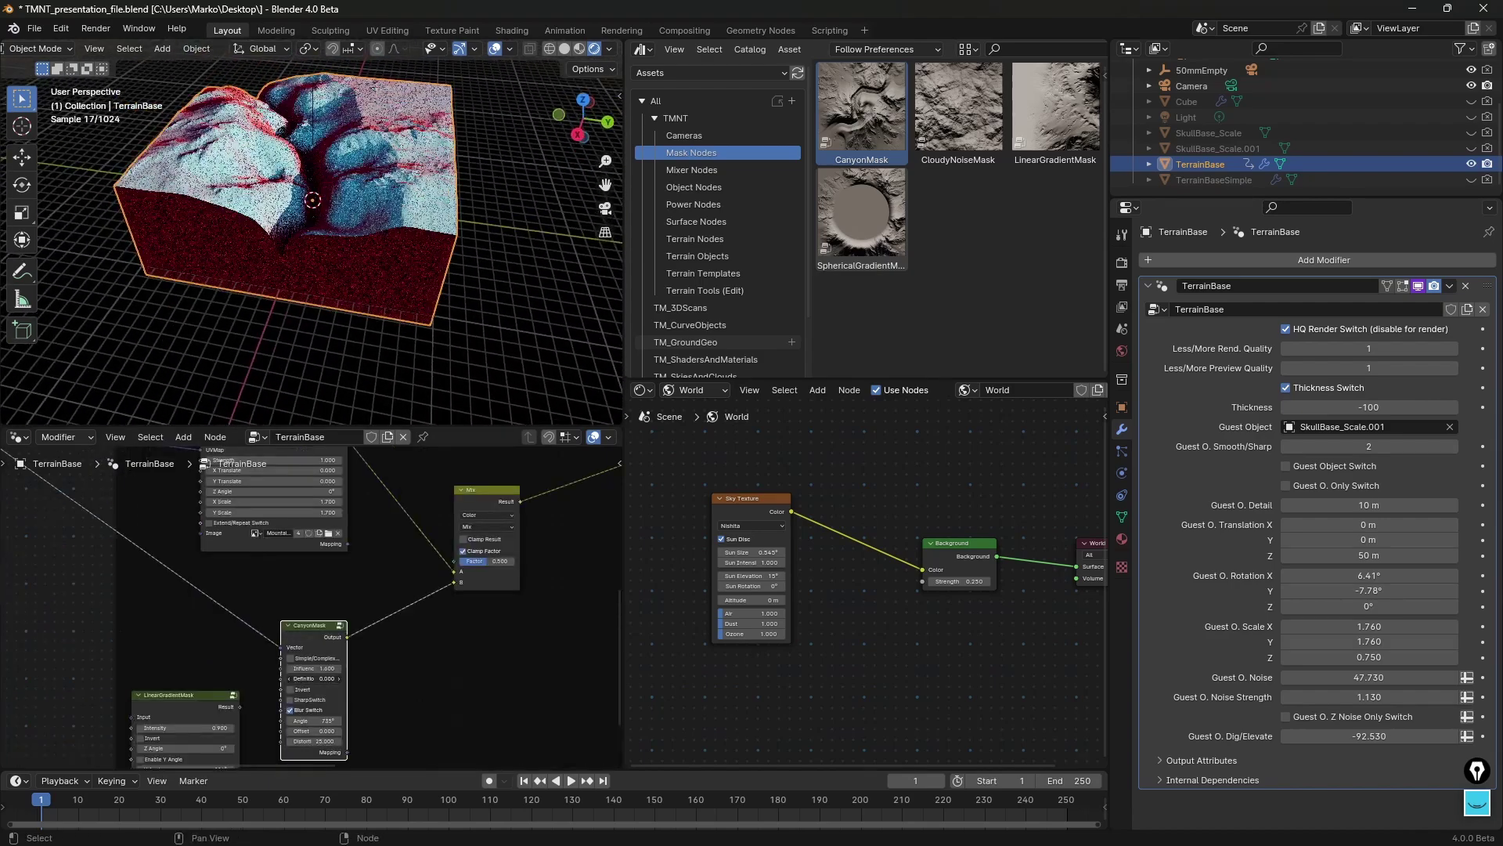
pyautogui.moveTo(345, 689); pyautogui.dragTo(377, 689)
# Step: Toggle CanyonMask's Invert on and off and its Blur Switch off and on to compare their effects
pyautogui.click(293, 690)
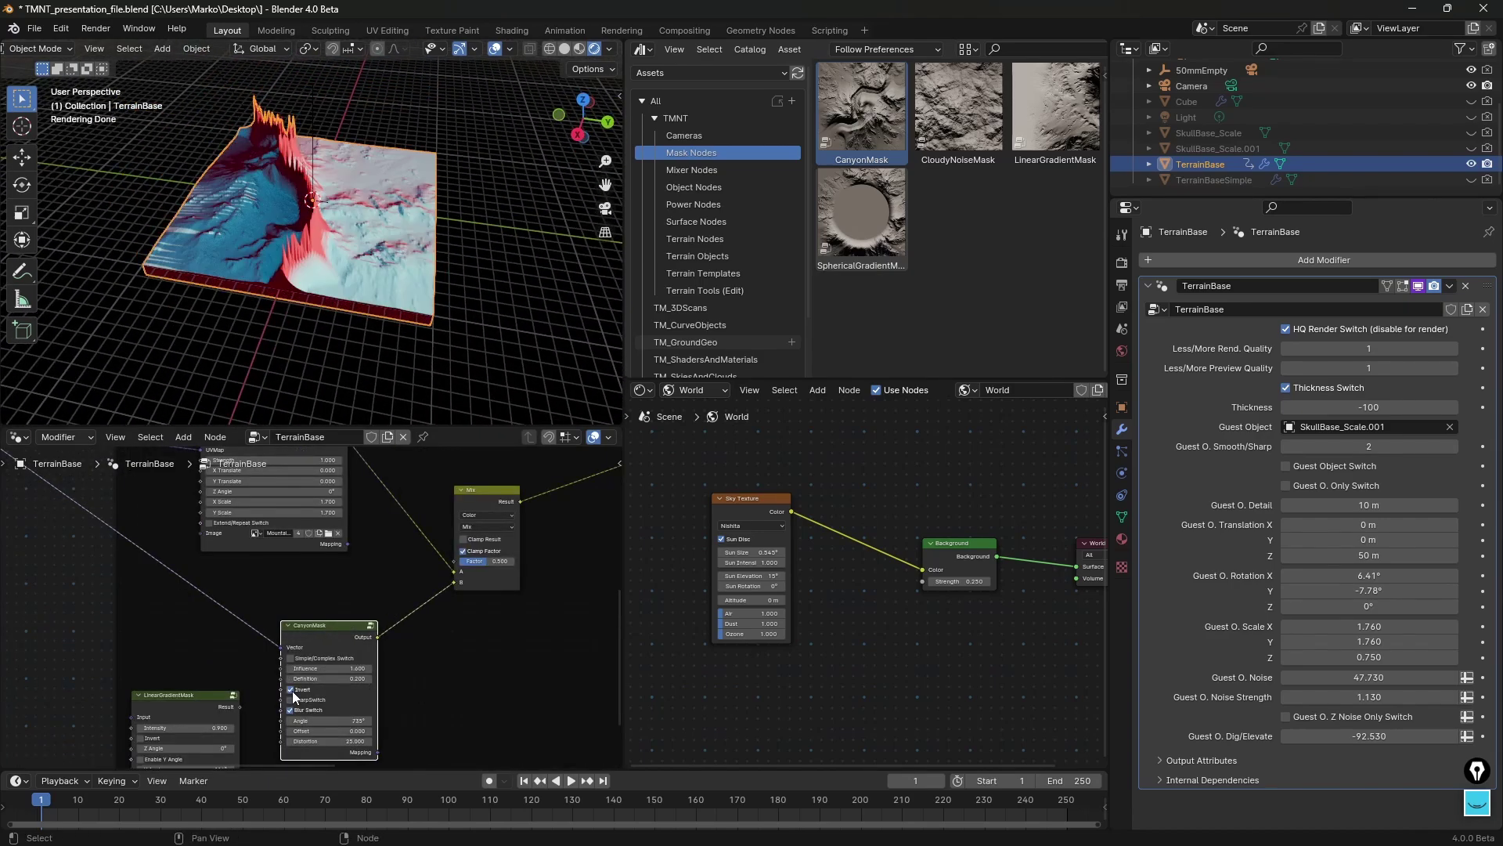
pyautogui.click(293, 691)
pyautogui.click(290, 711)
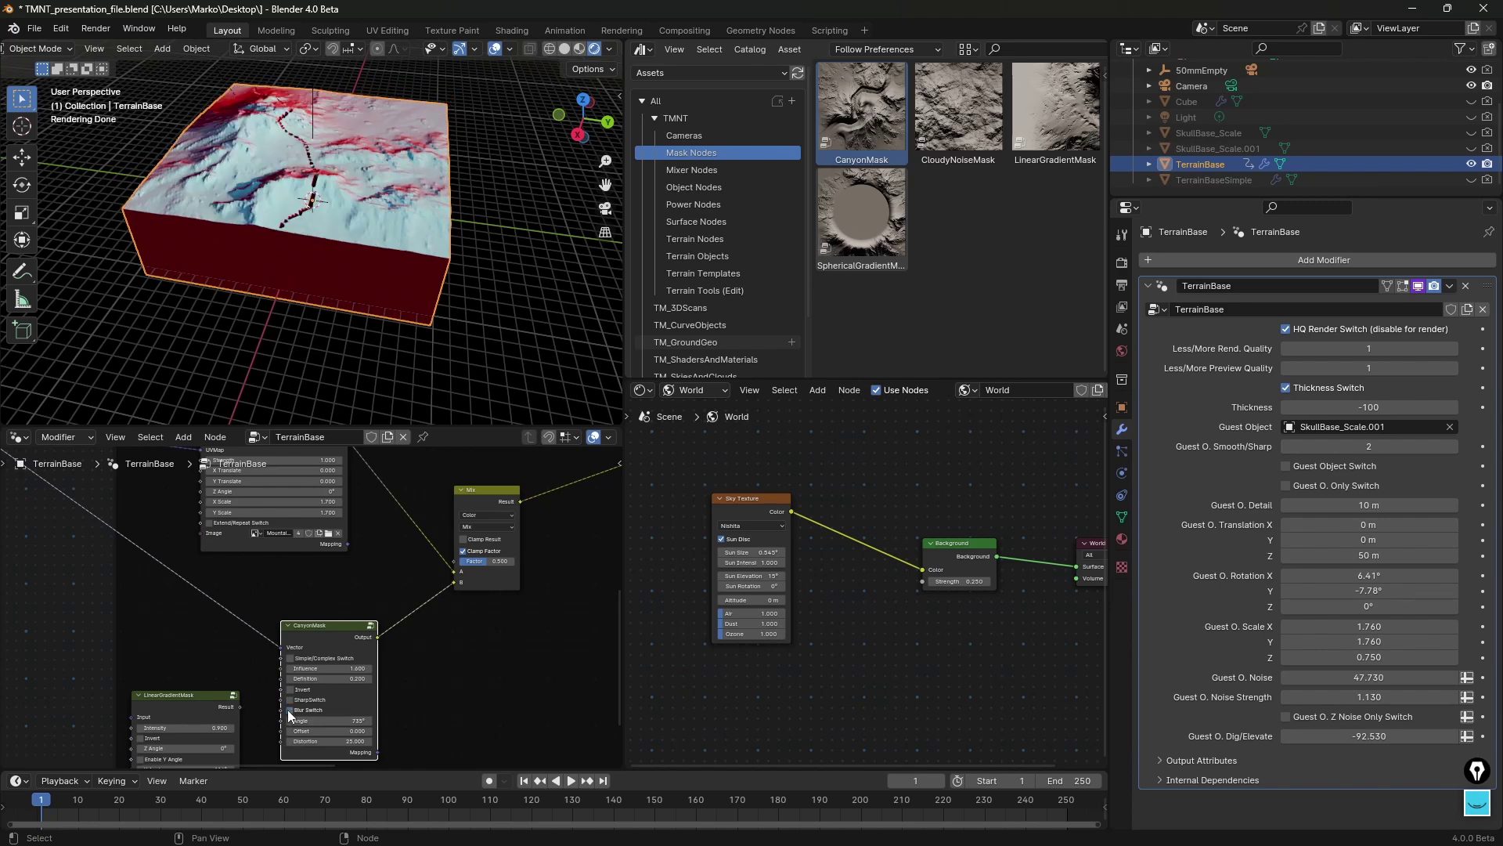
pyautogui.click(289, 710)
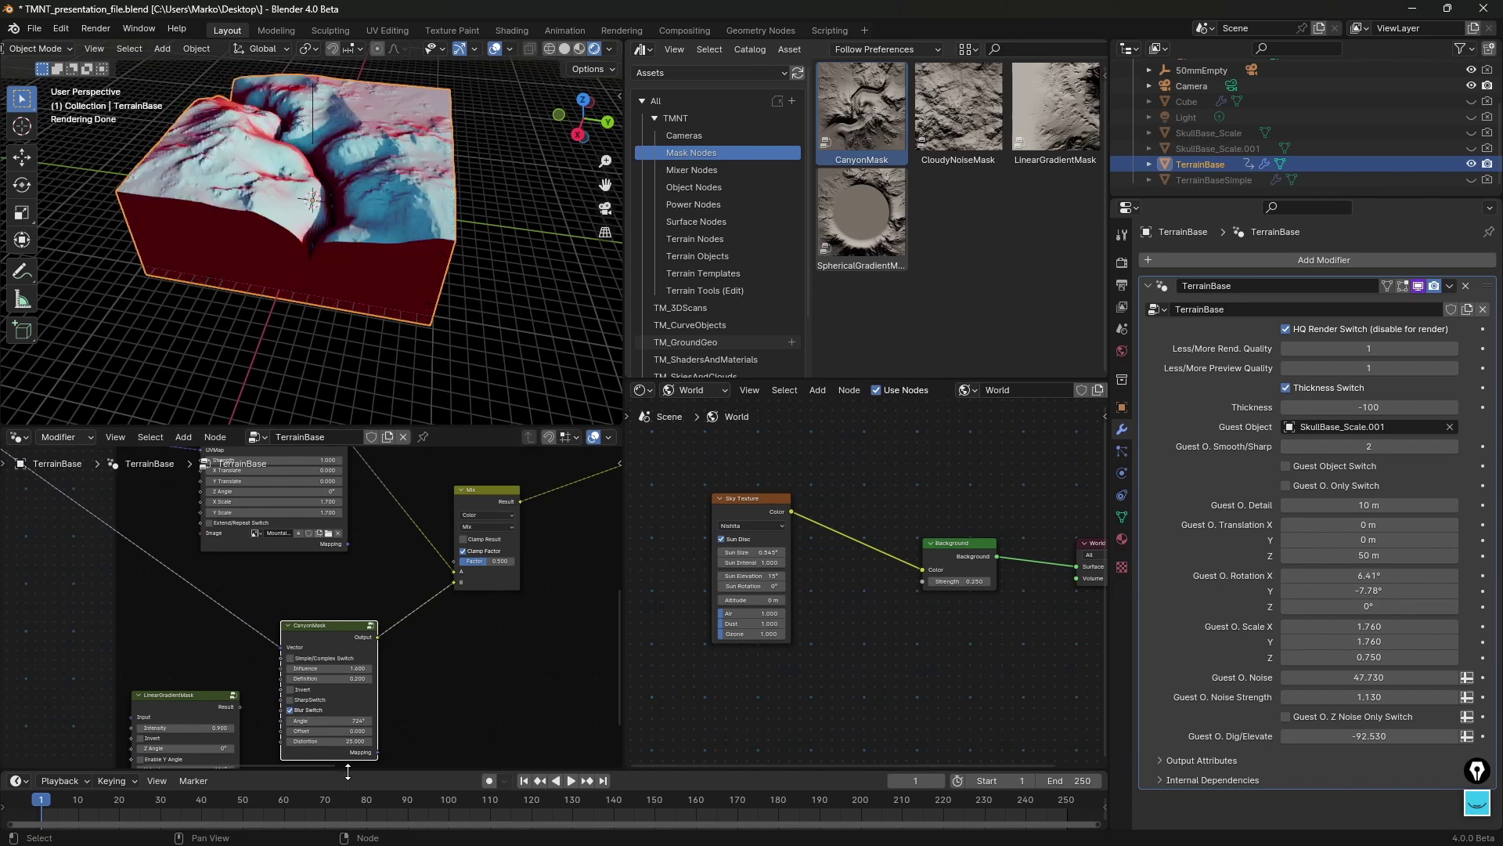
# Step: Set CanyonMask's Offset to 0.2 and Distortion to 27.4
pyautogui.click(369, 730)
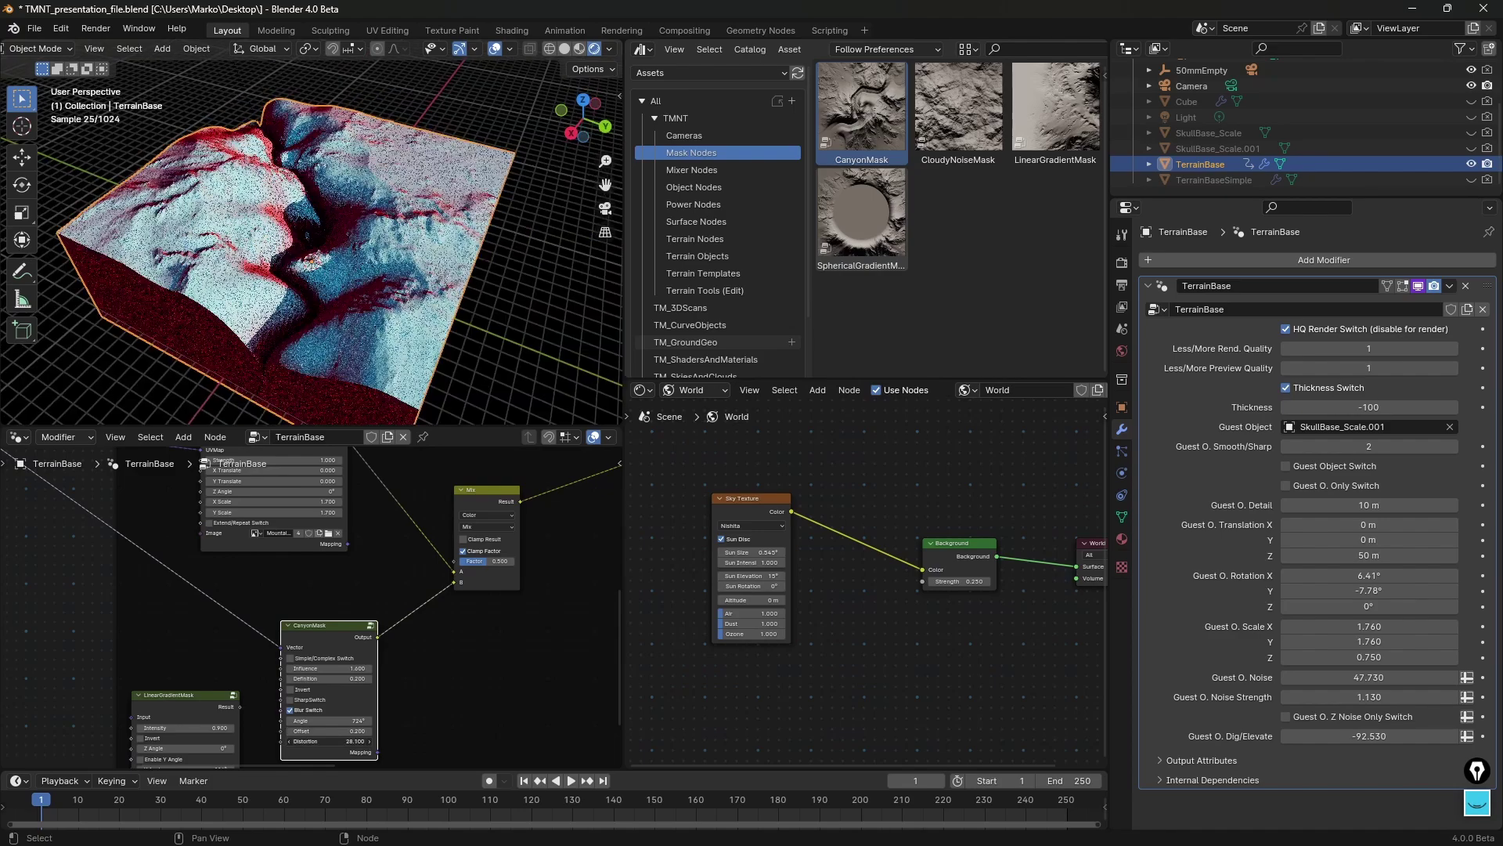
pyautogui.moveTo(328, 740); pyautogui.dragTo(348, 740)
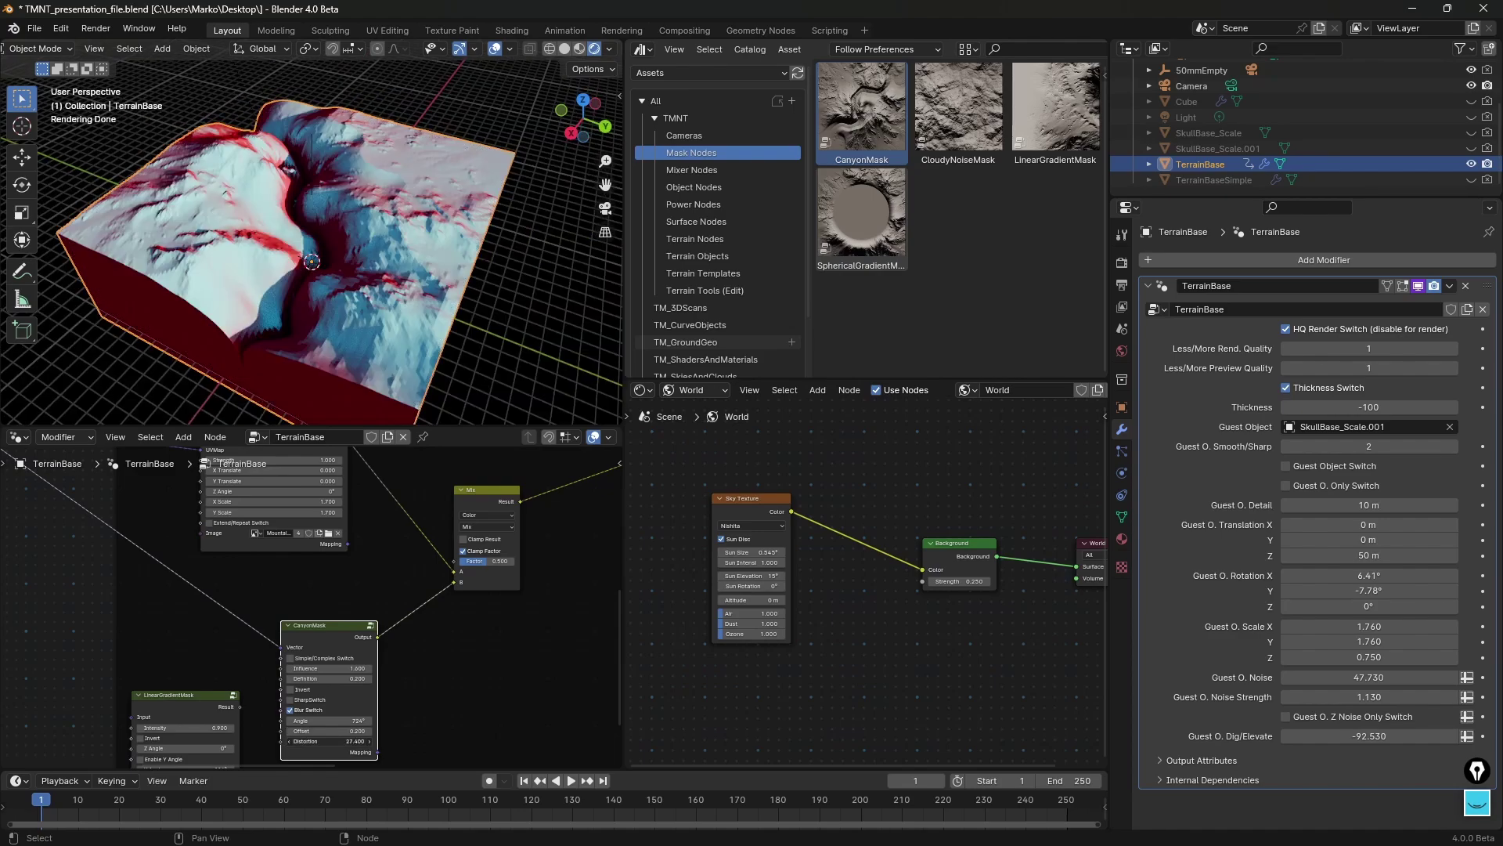
# Step: Rearrange the CanyonMask, LinearGradientMask, Mix and Mountain nodes to space them out in the design area
pyautogui.scroll(-6, 360, 247)
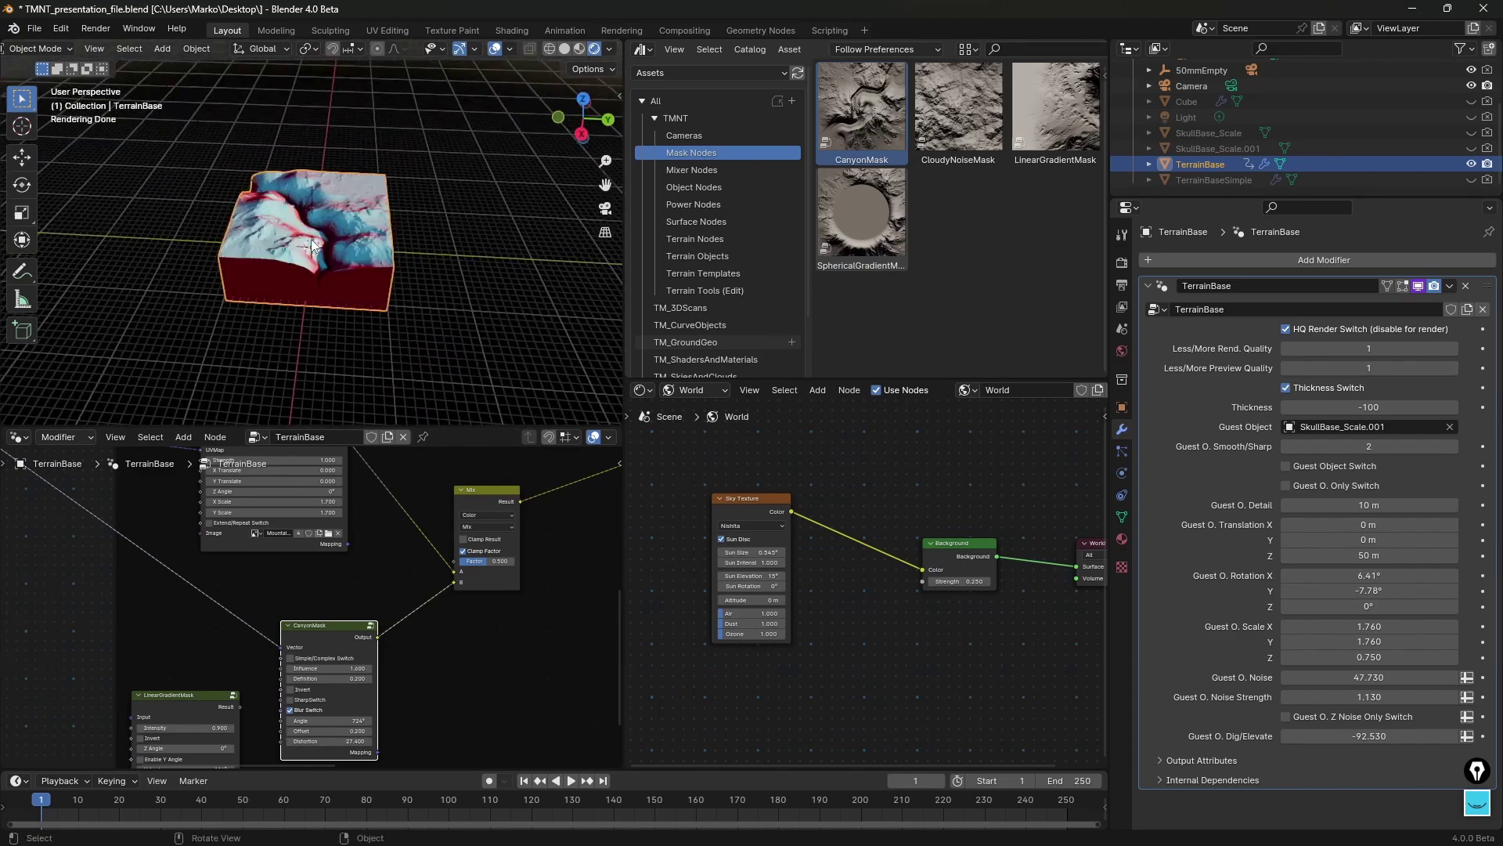
pyautogui.moveTo(312, 245); pyautogui.dragTo(502, 219, button='middle')
pyautogui.moveTo(308, 633); pyautogui.dragTo(287, 624)
pyautogui.moveTo(196, 694); pyautogui.dragTo(132, 695)
pyautogui.moveTo(294, 624); pyautogui.dragTo(251, 616)
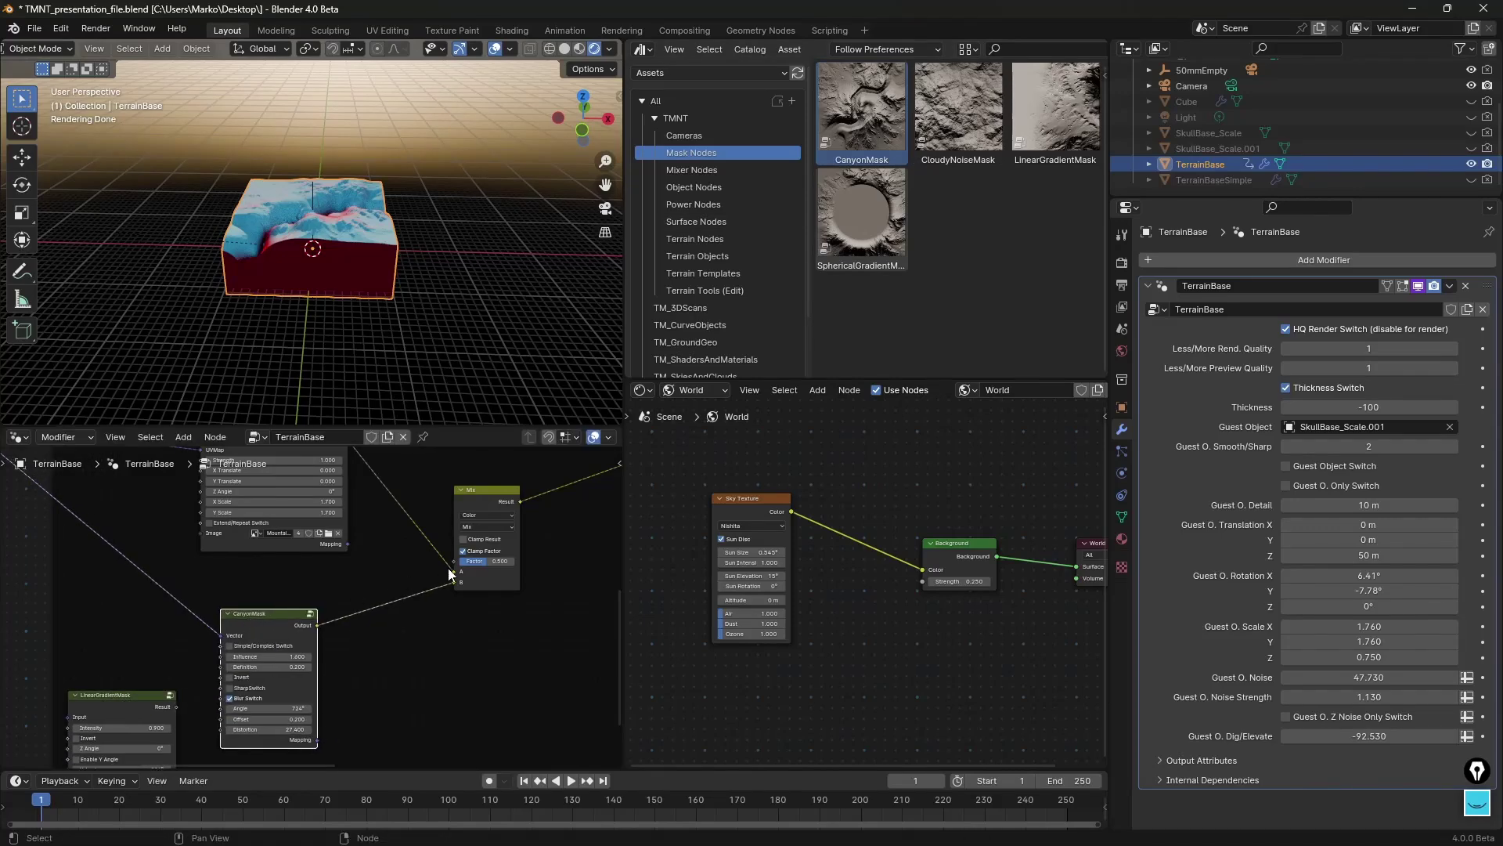
pyautogui.moveTo(449, 576); pyautogui.dragTo(408, 645, button='middle')
pyautogui.moveTo(429, 602); pyautogui.dragTo(425, 575)
pyautogui.moveTo(353, 235); pyautogui.dragTo(438, 286, button='middle')
pyautogui.moveTo(207, 538); pyautogui.dragTo(206, 532)
pyautogui.moveTo(418, 654); pyautogui.dragTo(412, 608, button='middle')
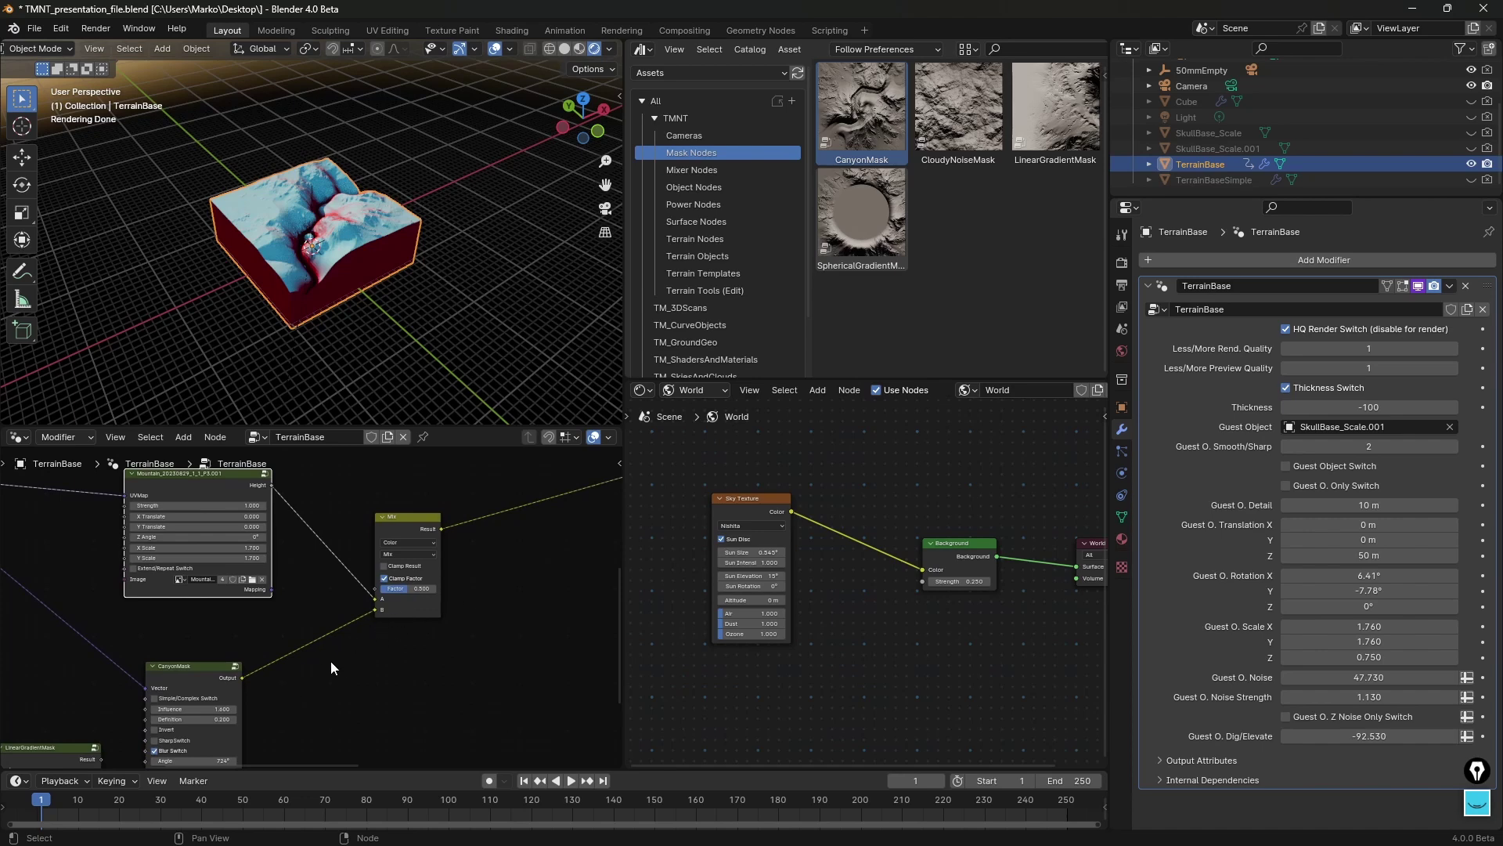
# Step: Show the TMNT Mixer Nodes assets and add TerrainMixer to the node tree near the Mix node
pyautogui.scroll(-2, 341, 623)
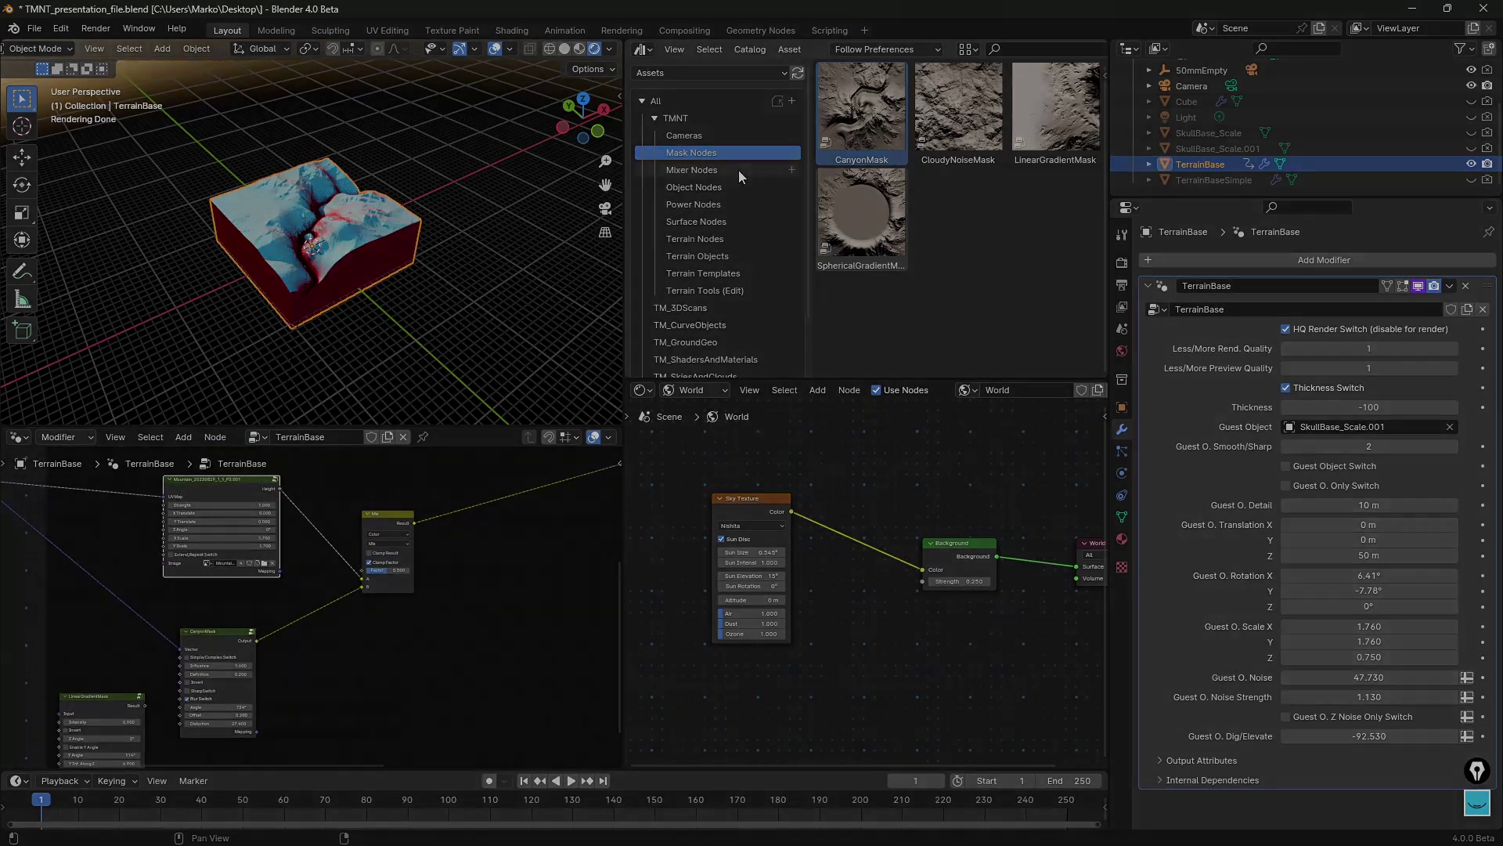
pyautogui.click(739, 170)
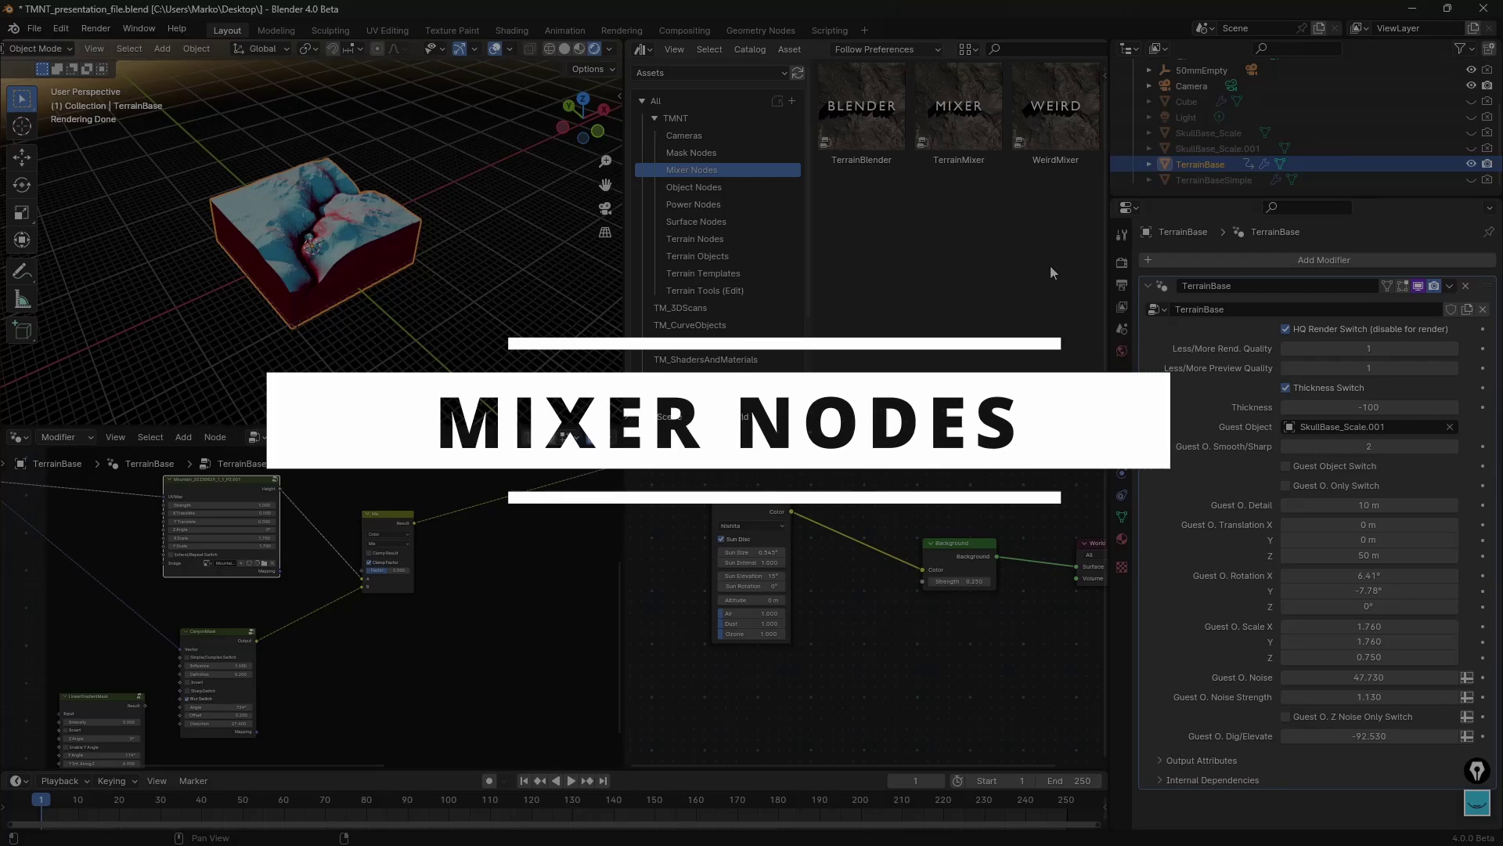
pyautogui.moveTo(958, 110); pyautogui.dragTo(457, 614)
pyautogui.scroll(2, 522, 609)
pyautogui.scroll(-2, 274, 650)
# Step: Connect Mountain's Height to TerrainMixer's A and its Vector to the Mix node's A, repositioning both mixing nodes and detaching CanyonMask
pyautogui.moveTo(281, 488); pyautogui.dragTo(412, 622)
pyautogui.moveTo(387, 515); pyautogui.dragTo(503, 502)
pyautogui.moveTo(419, 621); pyautogui.dragTo(359, 539)
pyautogui.moveTo(385, 548); pyautogui.dragTo(423, 626)
pyautogui.scroll(2, 345, 618)
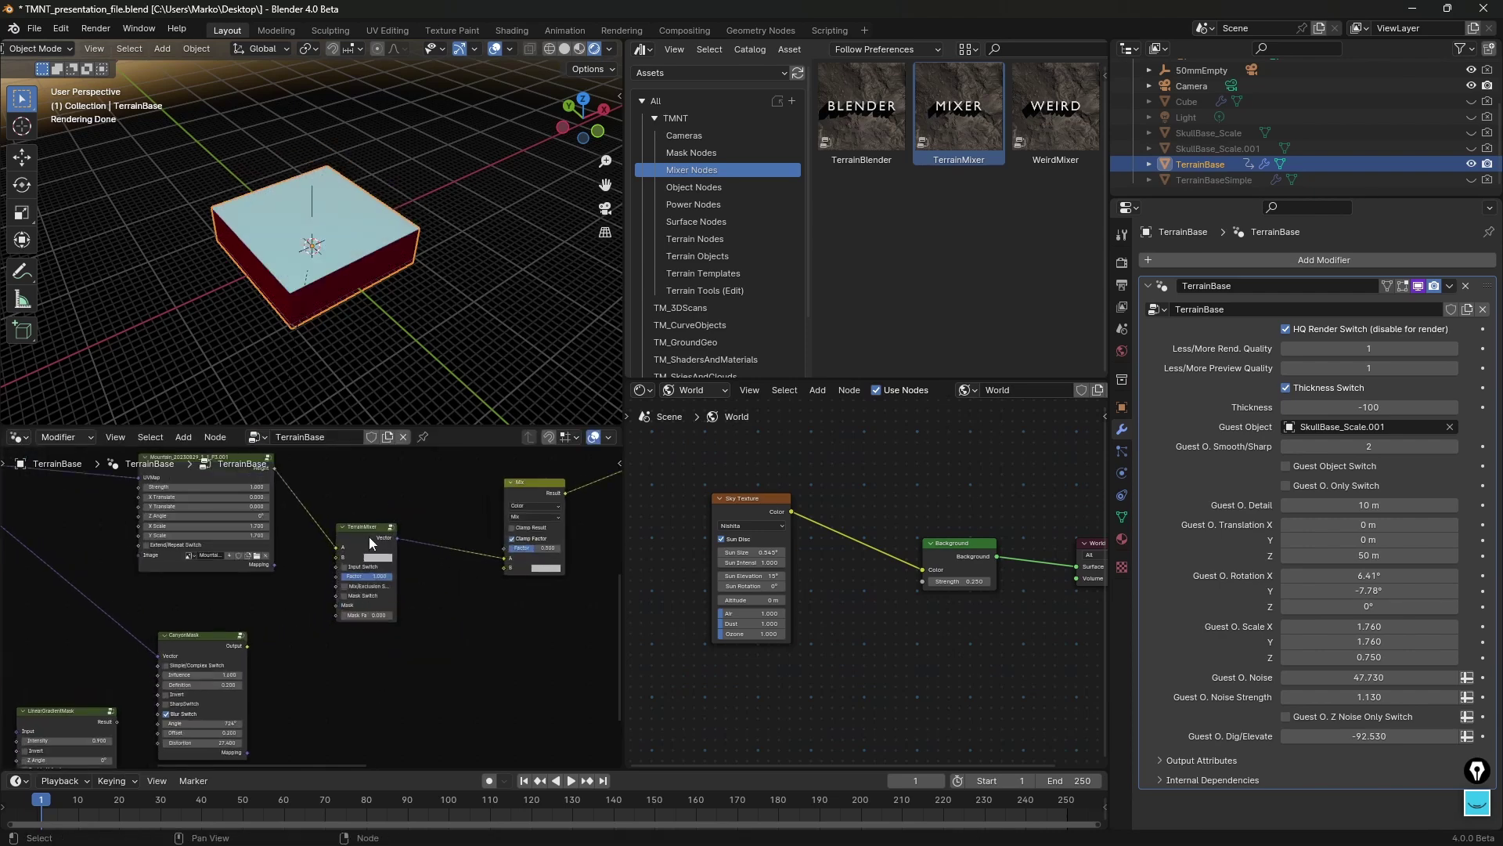
pyautogui.moveTo(369, 535); pyautogui.dragTo(388, 524)
# Step: Move the Mountain node up and place a duplicate of it between the original and CanyonMask, fed by the same reroute
pyautogui.scroll(-3, 376, 533)
pyautogui.moveTo(313, 509); pyautogui.dragTo(383, 607, button='middle')
pyautogui.moveTo(267, 570); pyautogui.dragTo(289, 499)
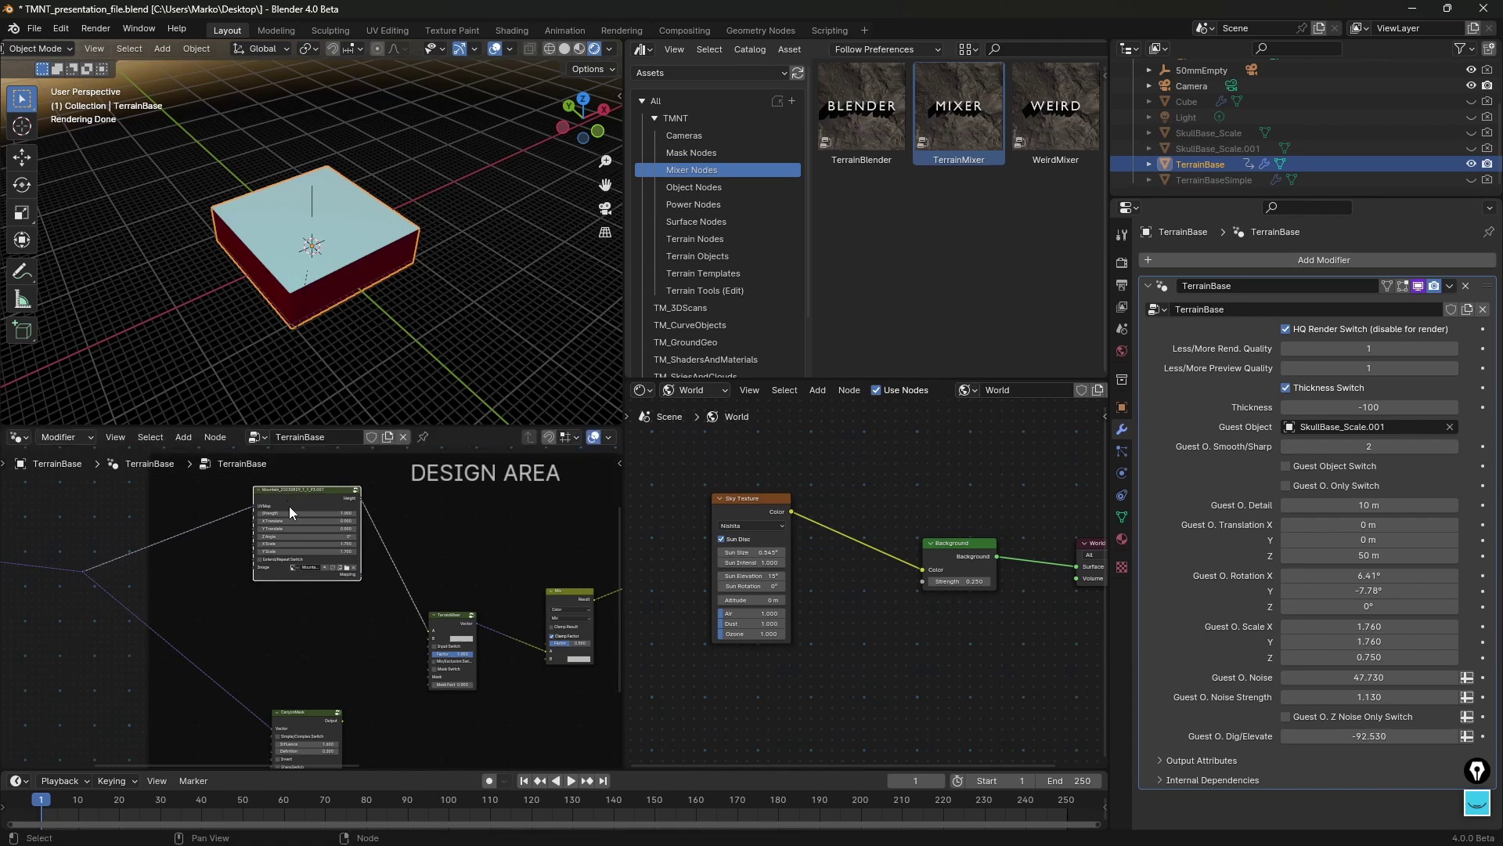
pyautogui.hotkey('shift', 'd')
pyautogui.click(289, 614)
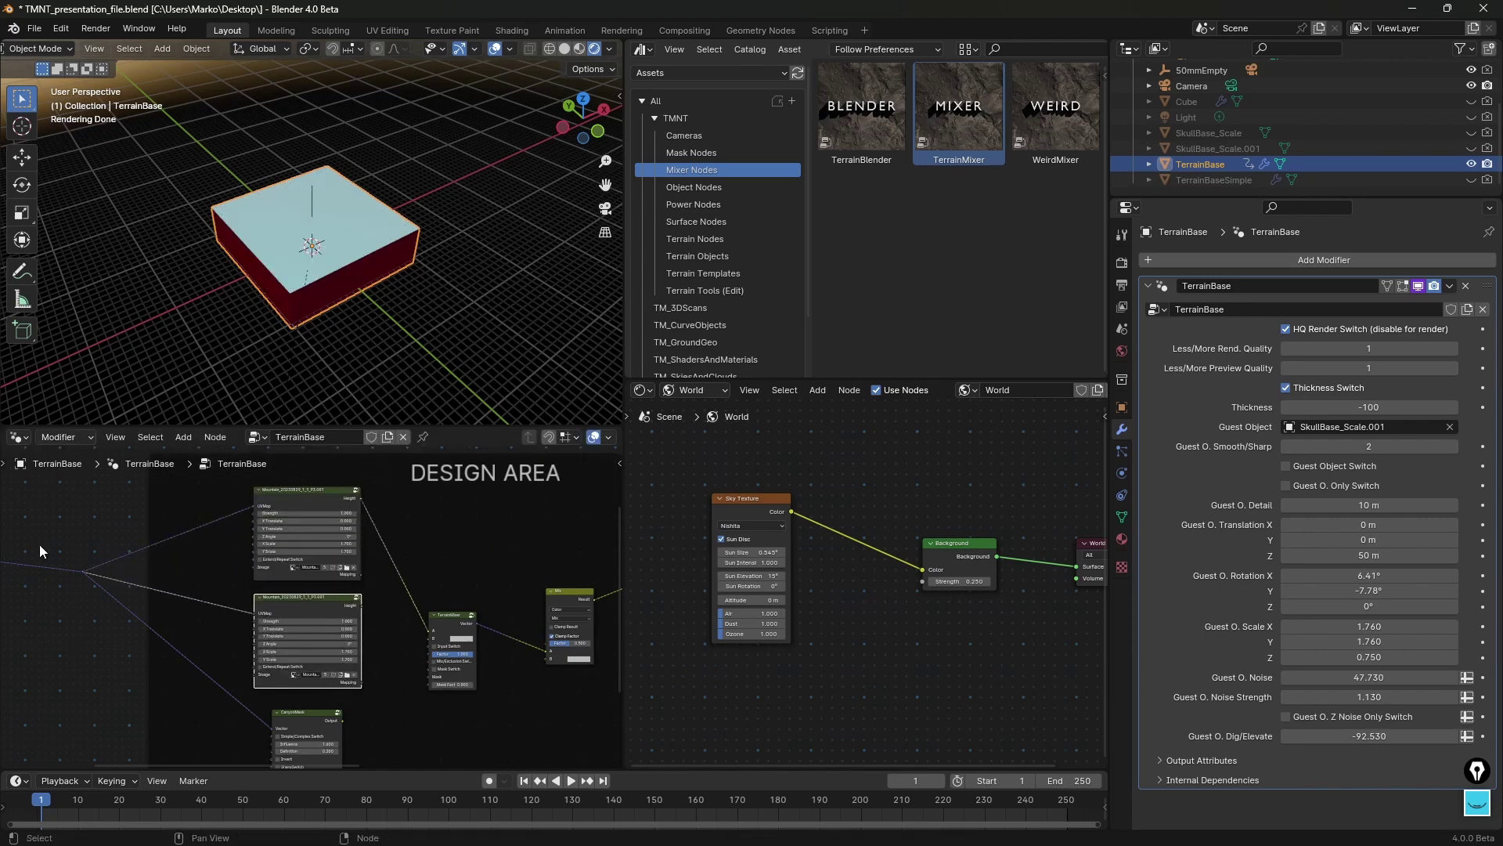
pyautogui.scroll(2, 386, 706)
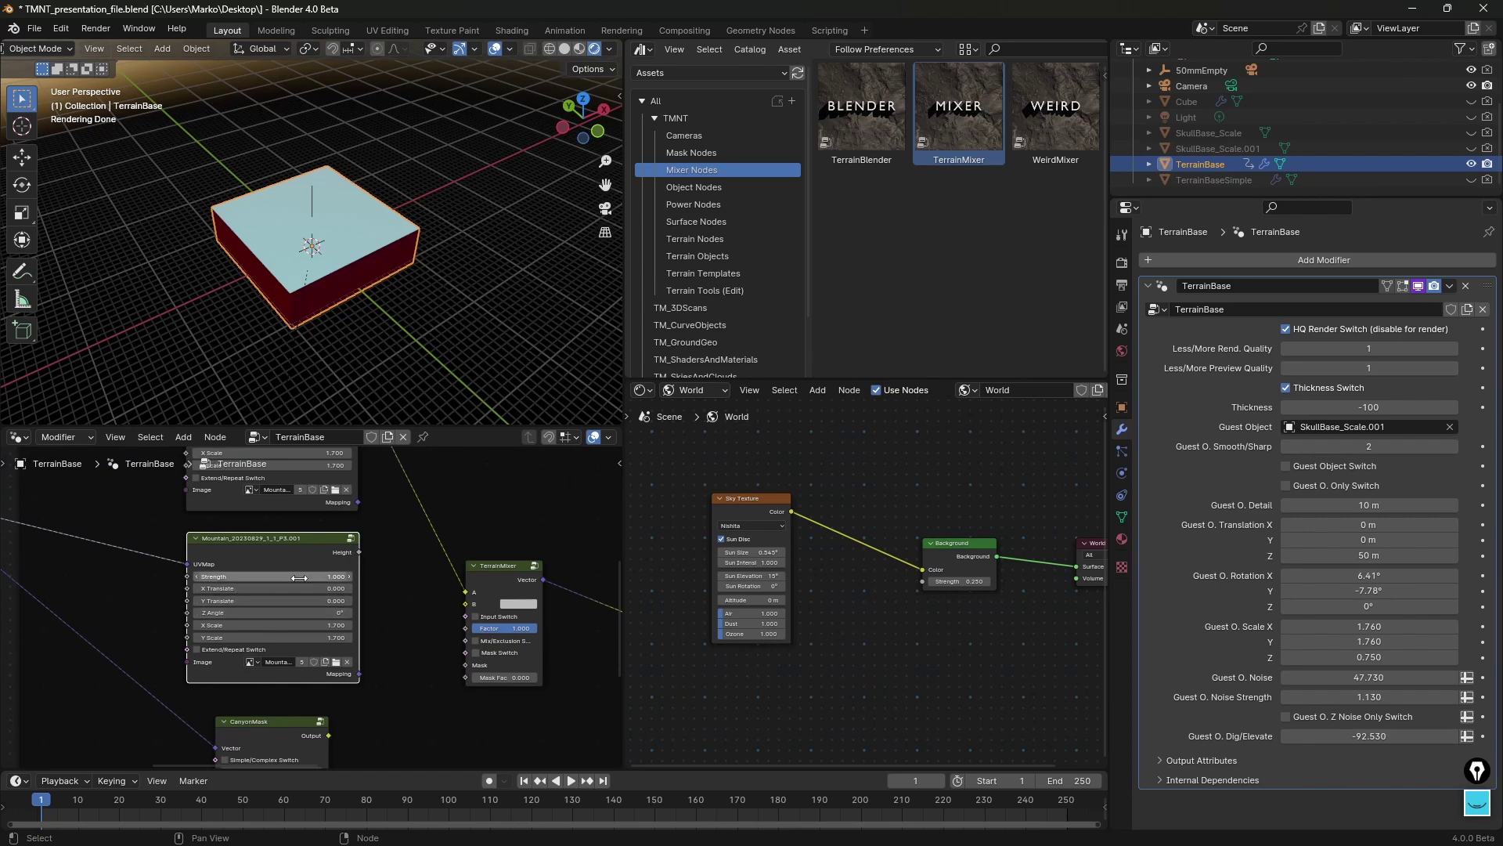
# Step: Set the duplicated Mountain node to Strength 0.4, X and Y Scale 1.2 and Z Angle 90°, and connect its Height to TerrainMixer's B
pyautogui.moveTo(250, 576); pyautogui.dragTo(219, 576)
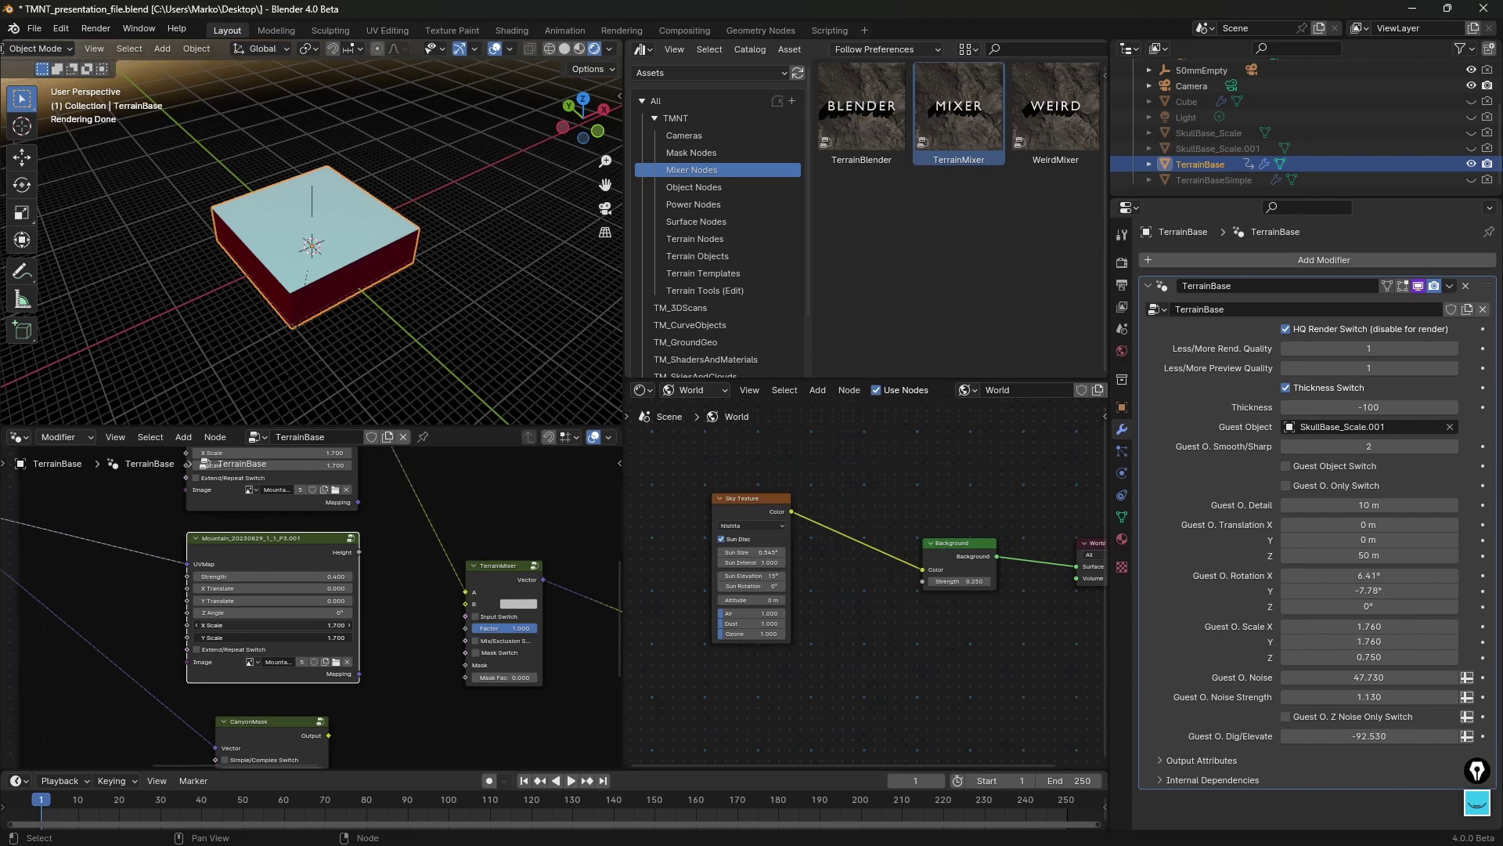
pyautogui.moveTo(286, 631); pyautogui.dragTo(295, 611)
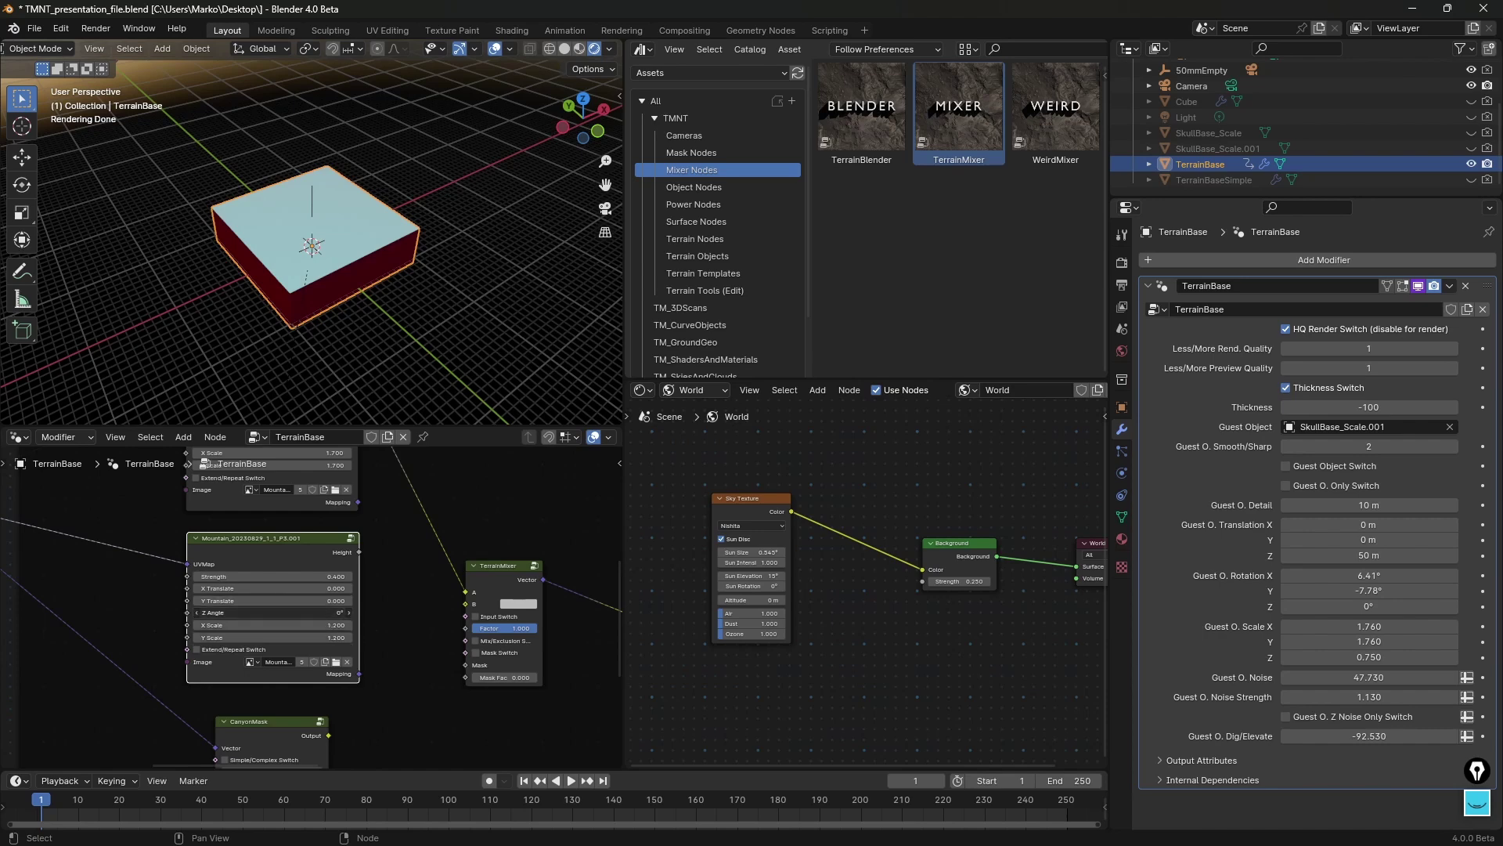
pyautogui.click(295, 612)
pyautogui.write('90')
pyautogui.press('Return')
pyautogui.moveTo(360, 550); pyautogui.dragTo(465, 603)
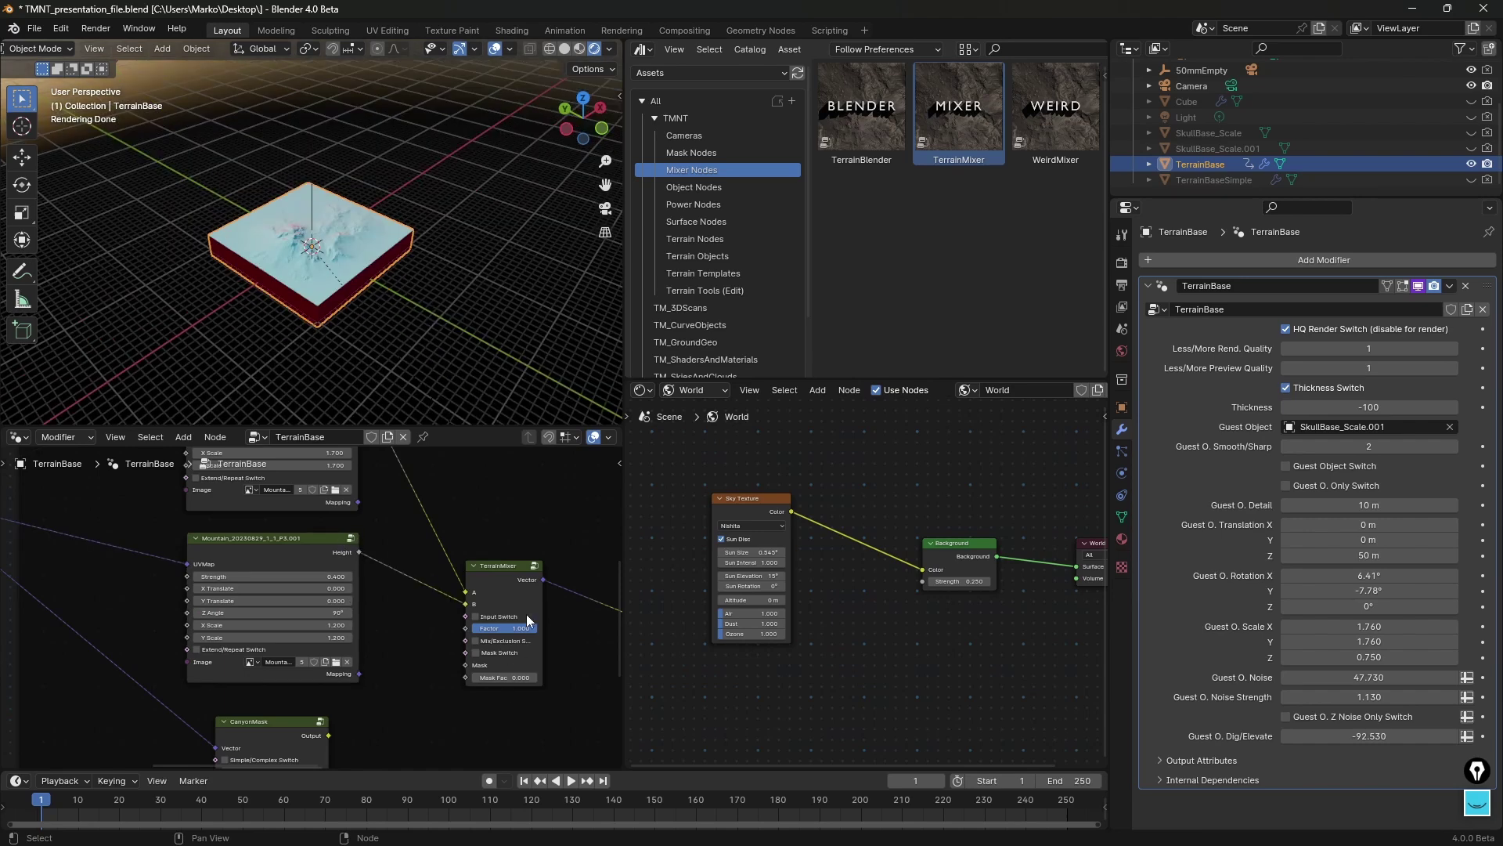
# Step: Enable TerrainMixer's Mix/Exclusion Switch and widen the node so its labels fit
pyautogui.scroll(2, 512, 660)
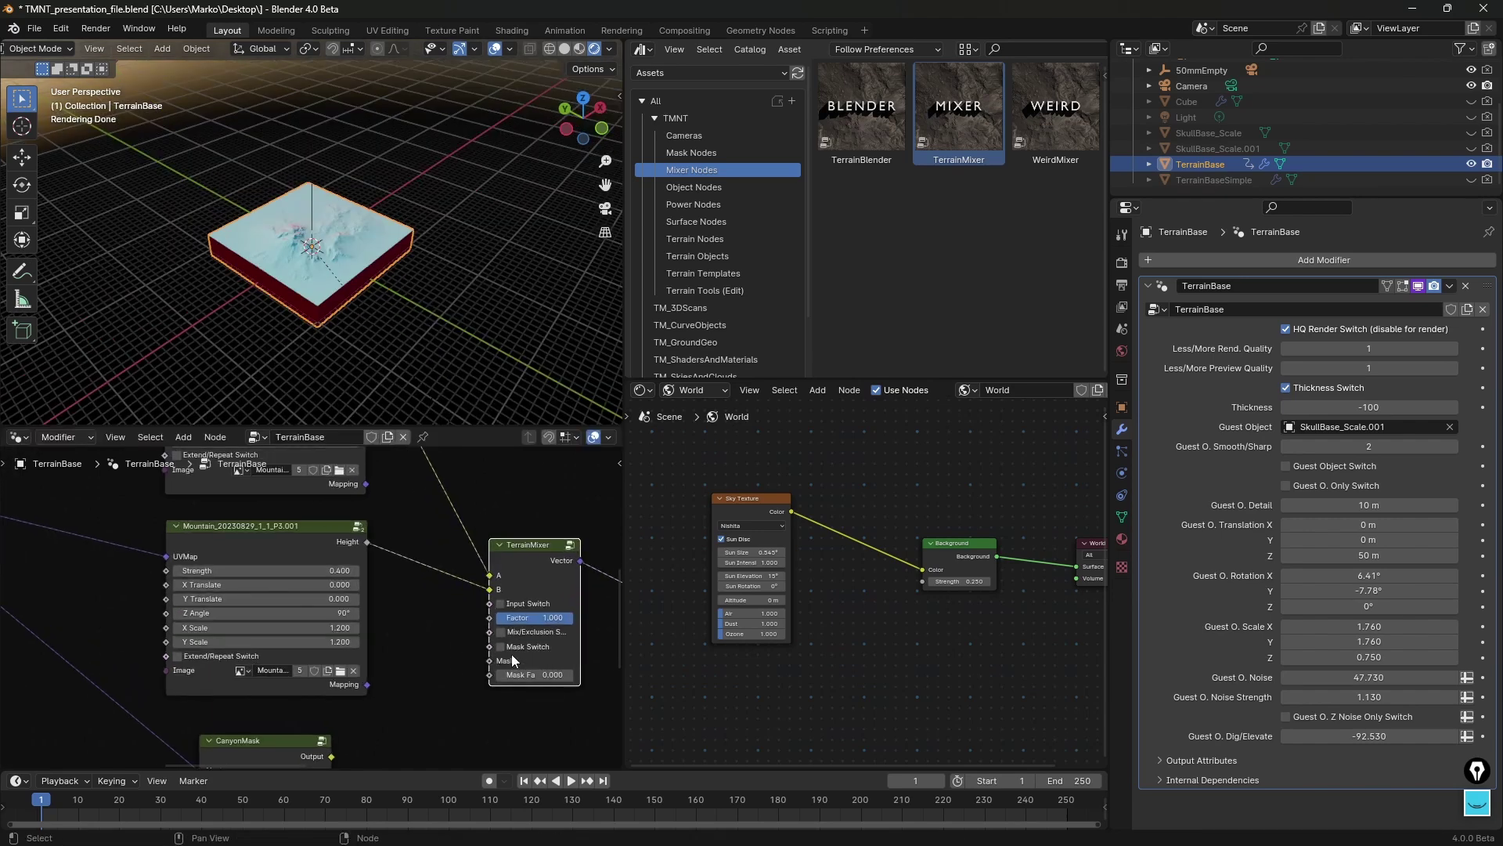
pyautogui.click(511, 632)
pyautogui.moveTo(580, 646); pyautogui.dragTo(609, 645)
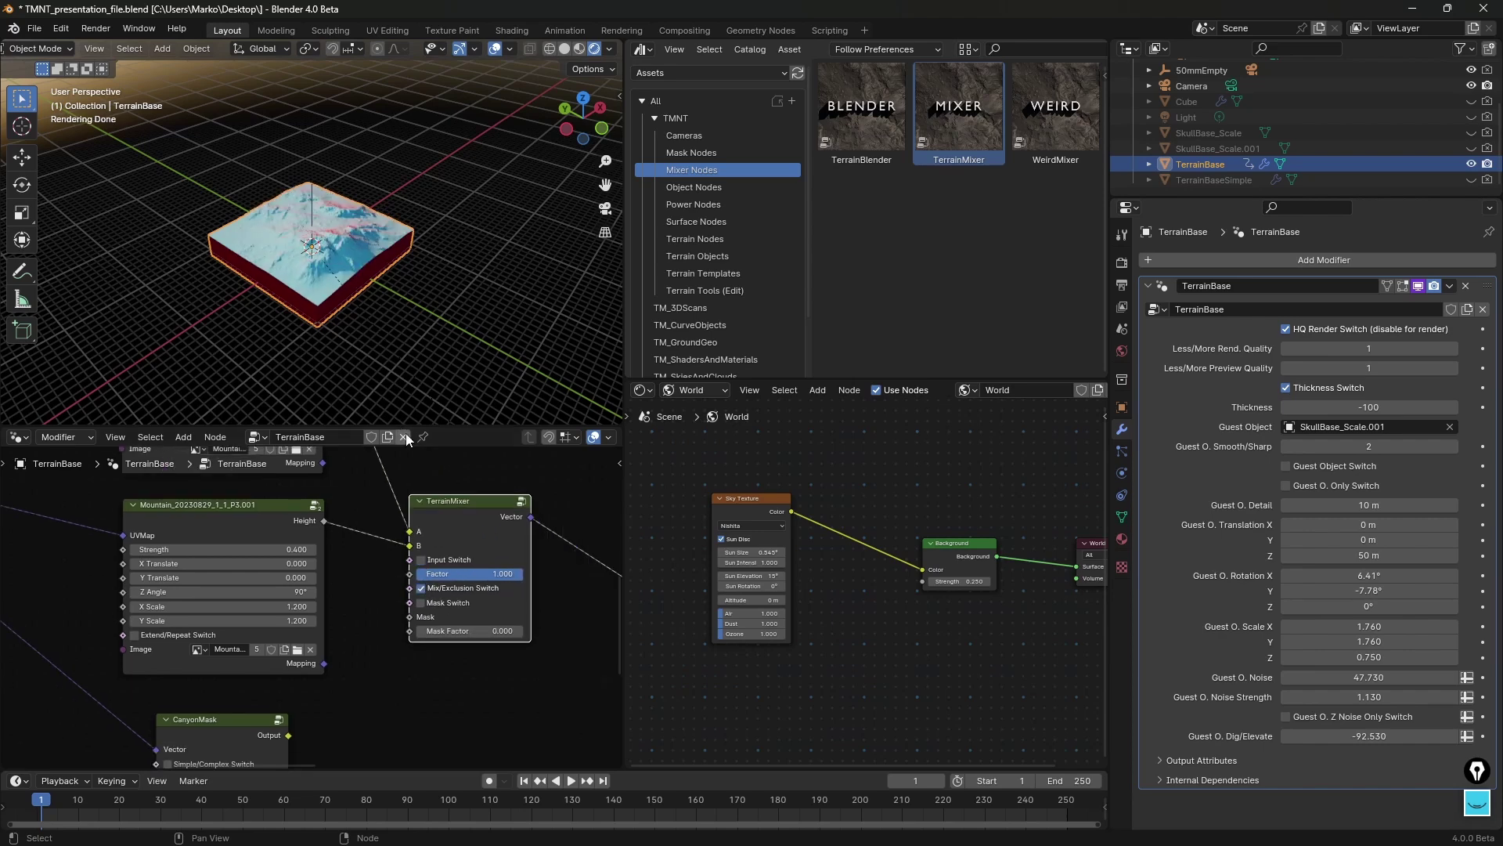
pyautogui.moveTo(432, 372); pyautogui.dragTo(438, 367, button='middle')
pyautogui.scroll(-2, 548, 657)
pyautogui.moveTo(563, 664); pyautogui.dragTo(469, 639, button='middle')
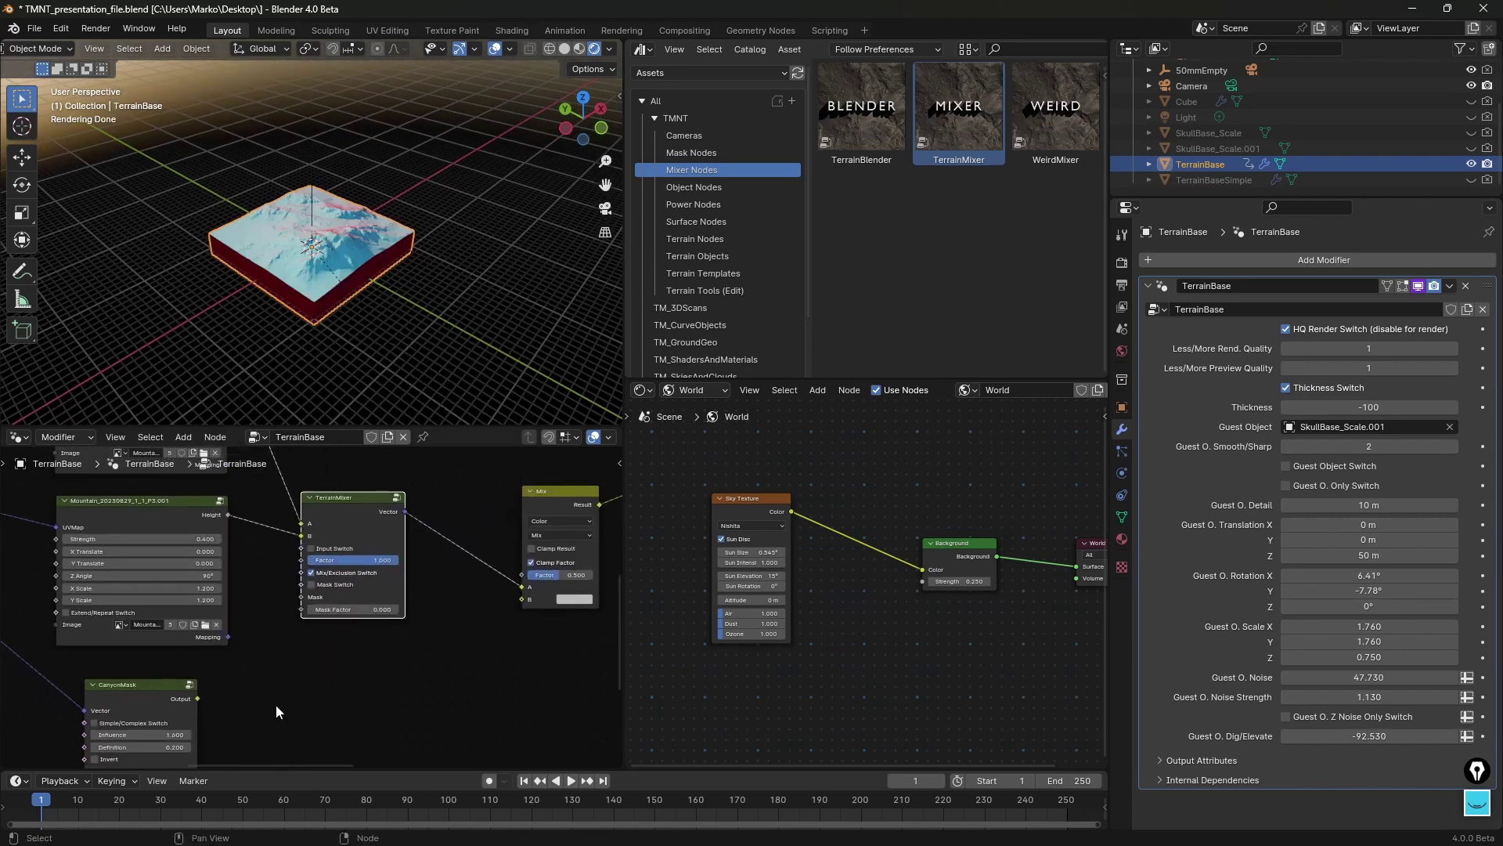
# Step: Connect CanyonMask's Output to TerrainMixer's Mask, enable the Mask and Input Switches, and set the Mask Factor to about 0.8
pyautogui.moveTo(198, 698); pyautogui.dragTo(302, 595)
pyautogui.moveTo(317, 605); pyautogui.dragTo(382, 604)
pyautogui.click(311, 548)
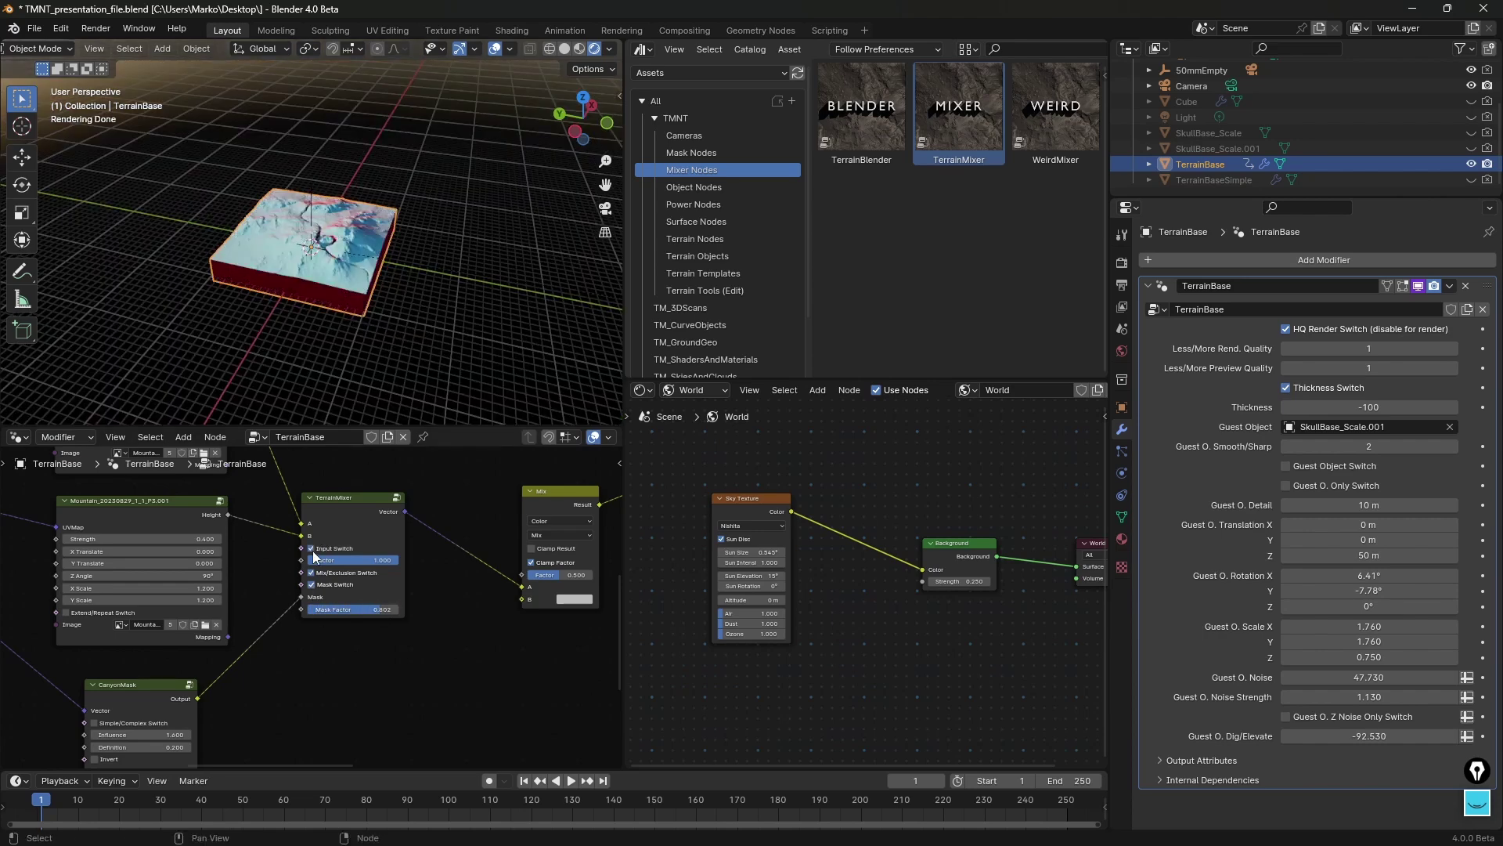
pyautogui.moveTo(374, 288); pyautogui.dragTo(344, 325, button='middle')
pyautogui.scroll(3, 412, 373)
pyautogui.moveTo(411, 372); pyautogui.dragTo(376, 344, button='middle')
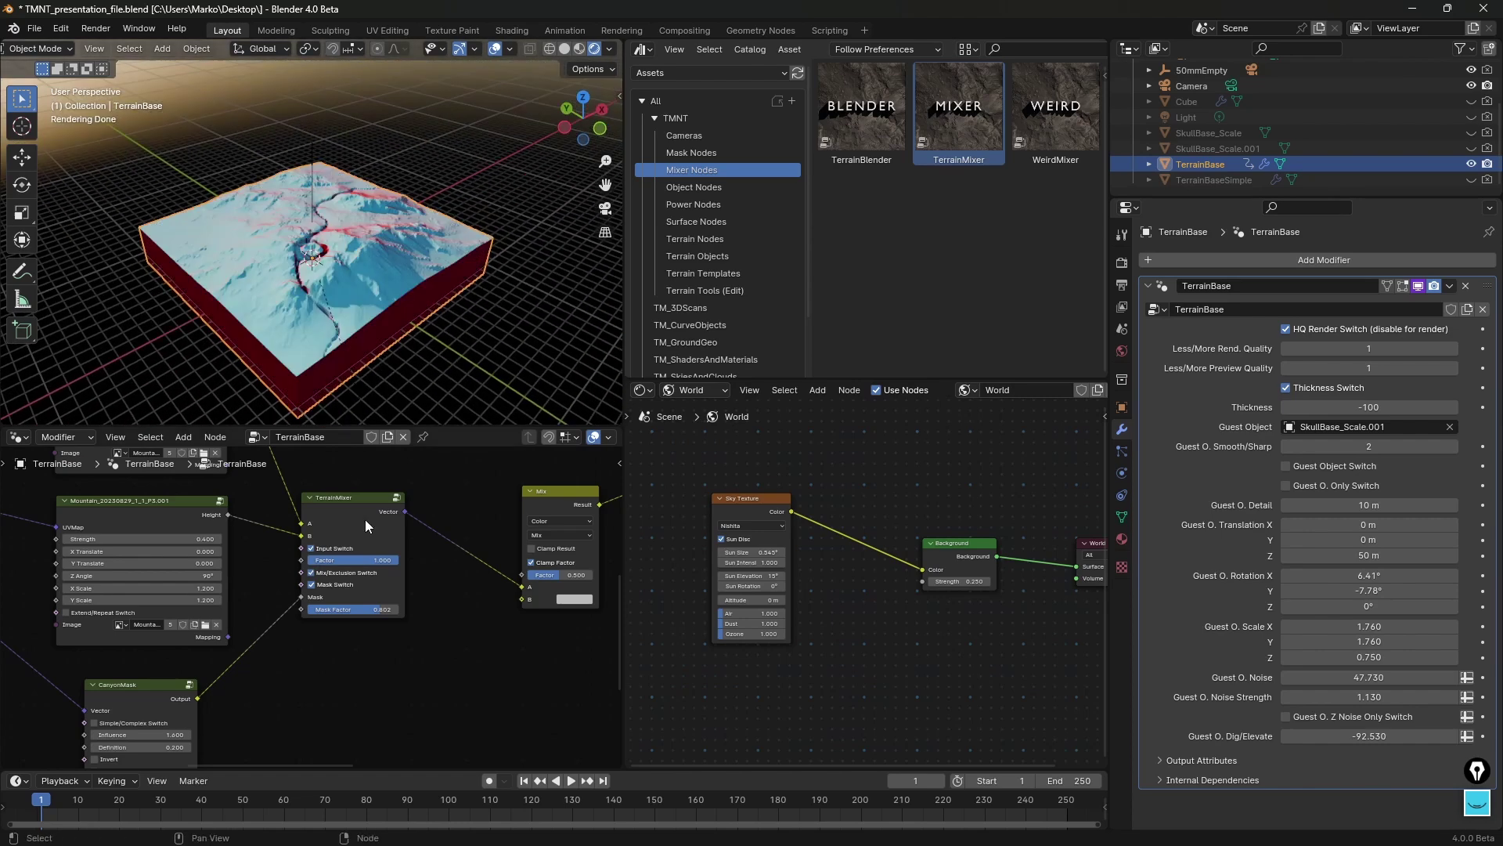
# Step: Lower TerrainMixer's Factor to about 0.54 and set CanyonMask's Influence to 3.3, Definition to 0.6, Angle to 729° and Offset to 0.9
pyautogui.moveTo(372, 561)
pyautogui.mouseDown()
pyautogui.moveTo(319, 561)
pyautogui.moveTo(346, 561)
pyautogui.mouseUp()
pyautogui.moveTo(291, 702); pyautogui.dragTo(321, 590, button='middle')
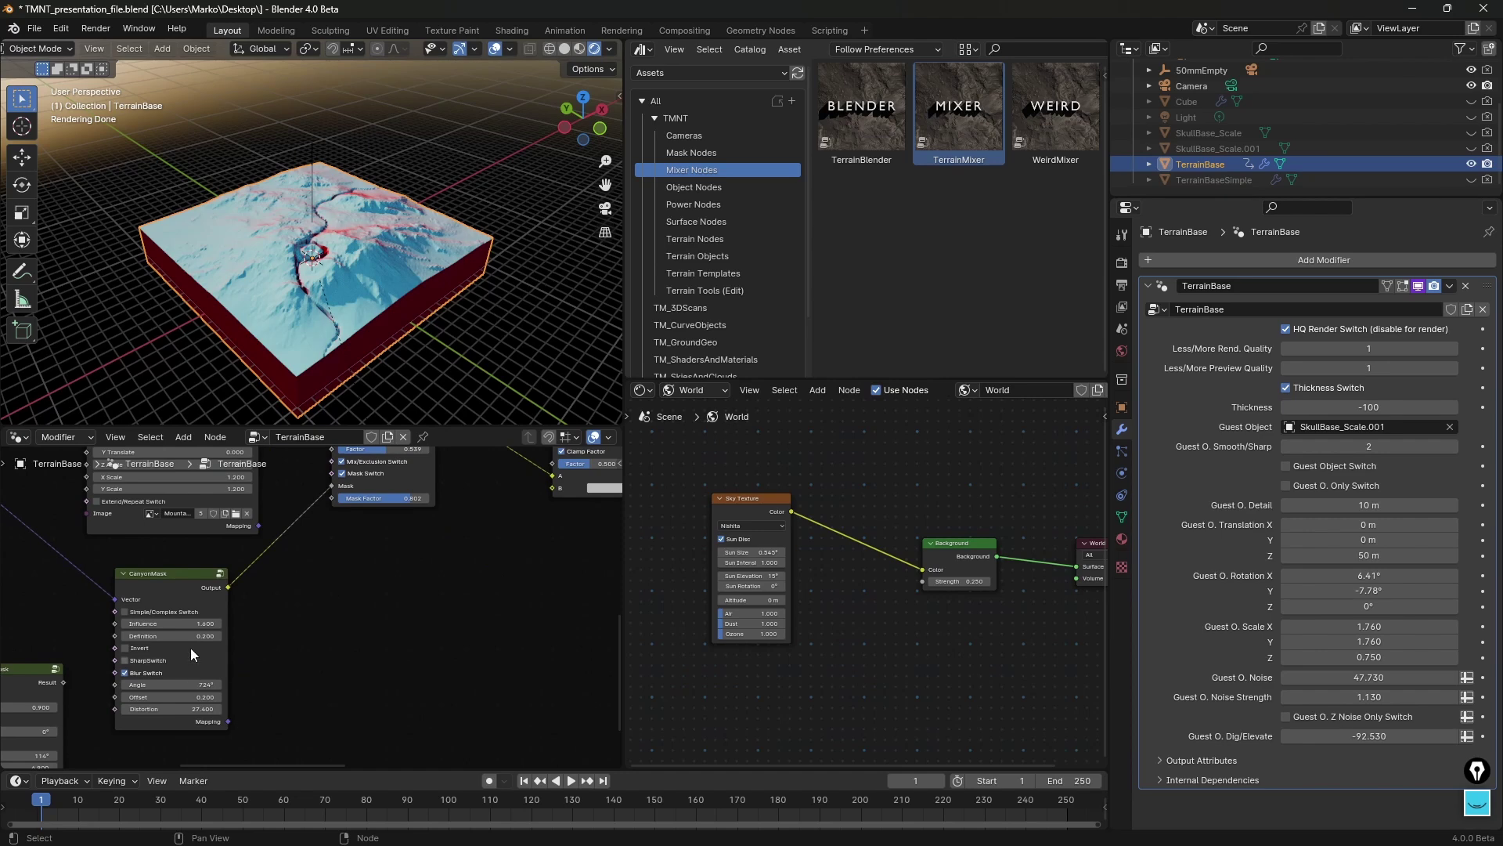
pyautogui.moveTo(188, 624); pyautogui.dragTo(233, 624)
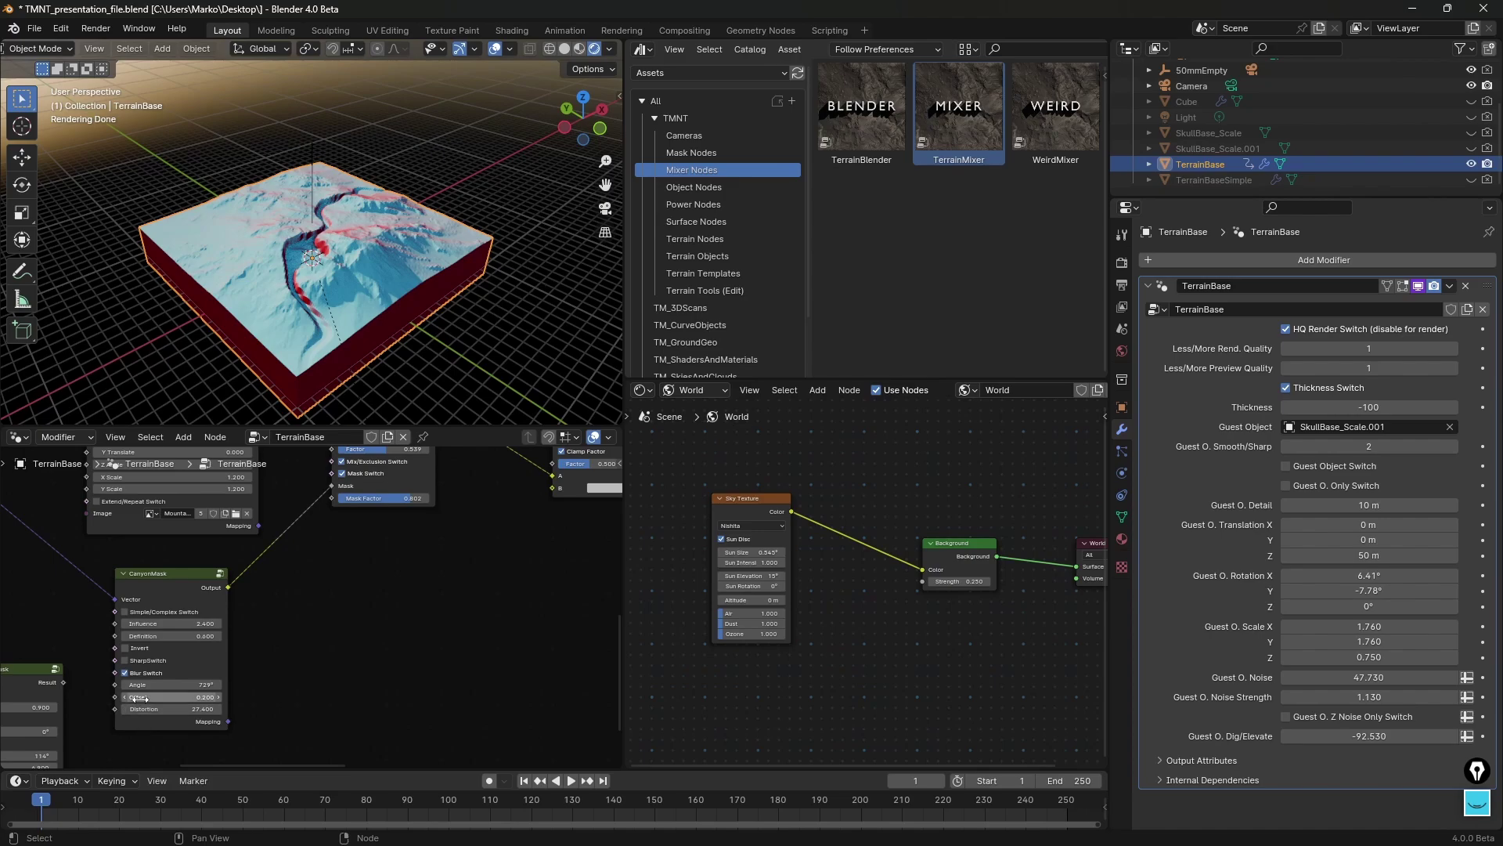
pyautogui.moveTo(161, 697)
pyautogui.mouseDown()
pyautogui.moveTo(185, 697)
pyautogui.moveTo(163, 696)
pyautogui.mouseUp()
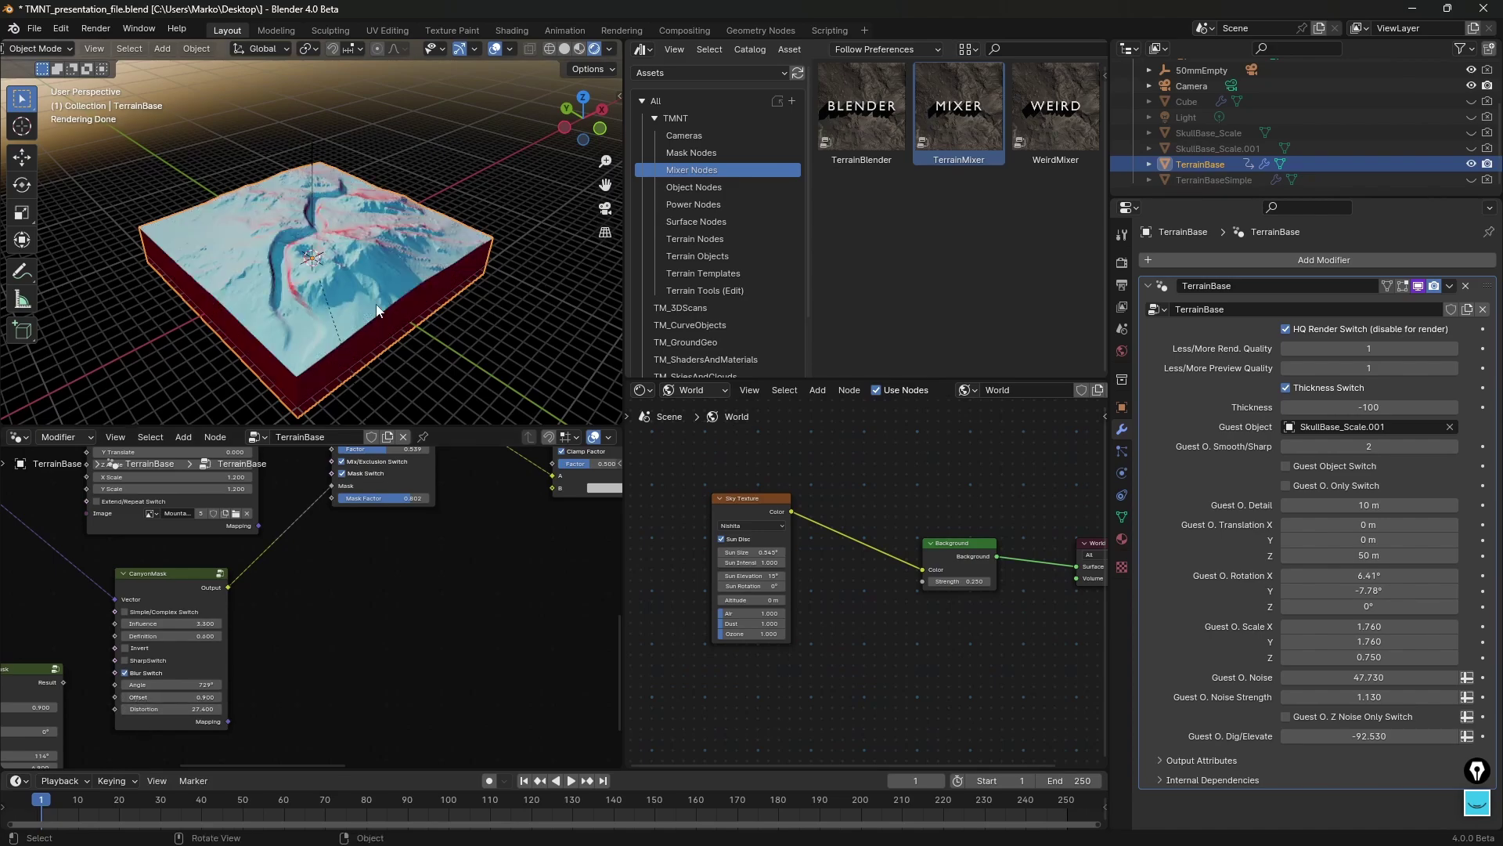
# Step: Link TerrainMixer's Vector directly to the Strength node, leaving the Mix node detached, and nudge the CanyonMask node
pyautogui.moveTo(372, 302); pyautogui.dragTo(360, 204, button='middle')
pyautogui.scroll(-3, 441, 609)
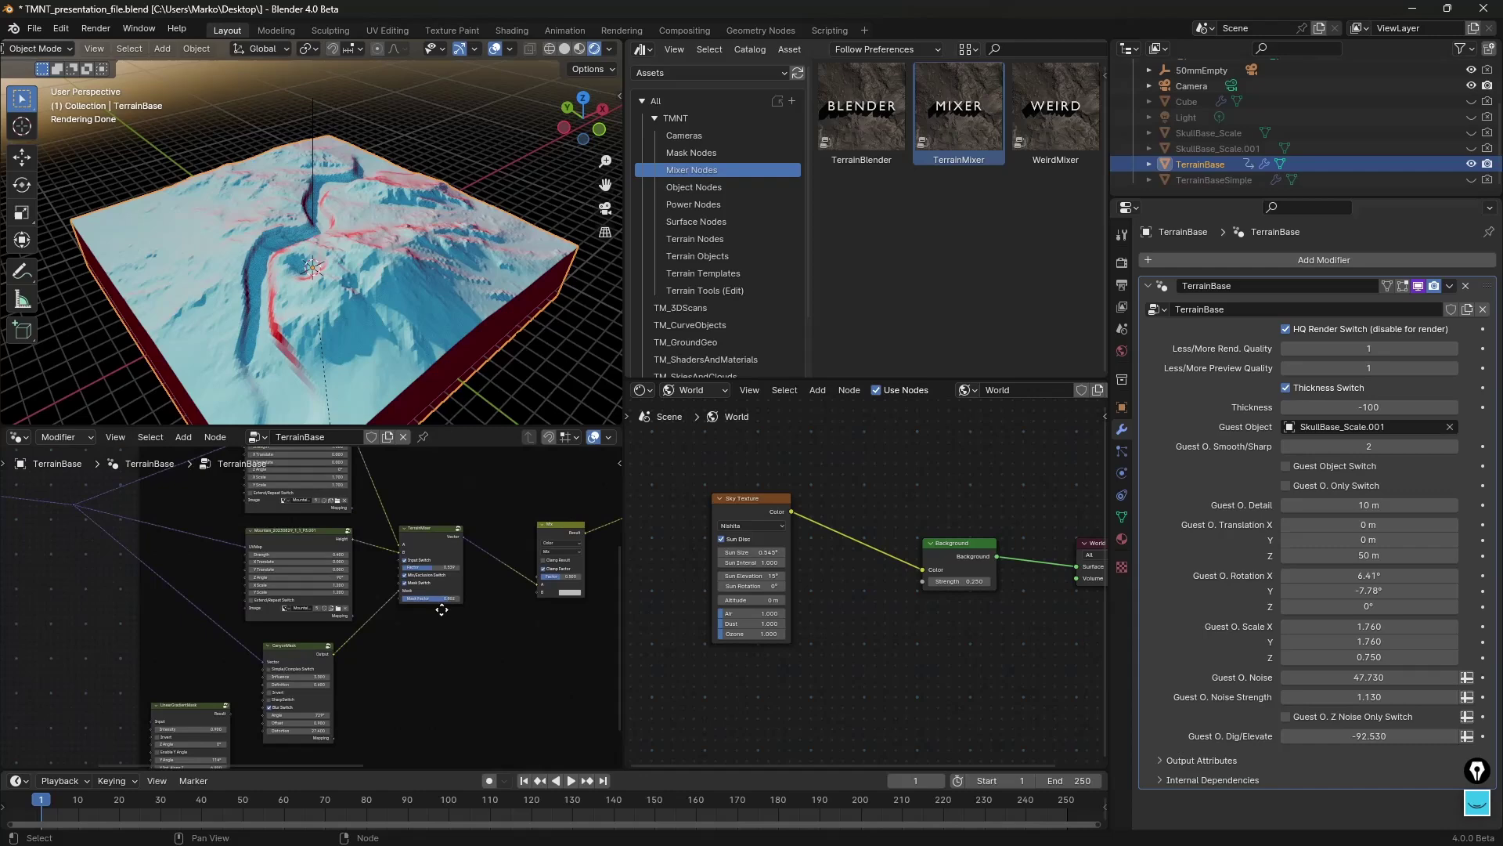
pyautogui.moveTo(442, 609); pyautogui.dragTo(456, 621, button='middle')
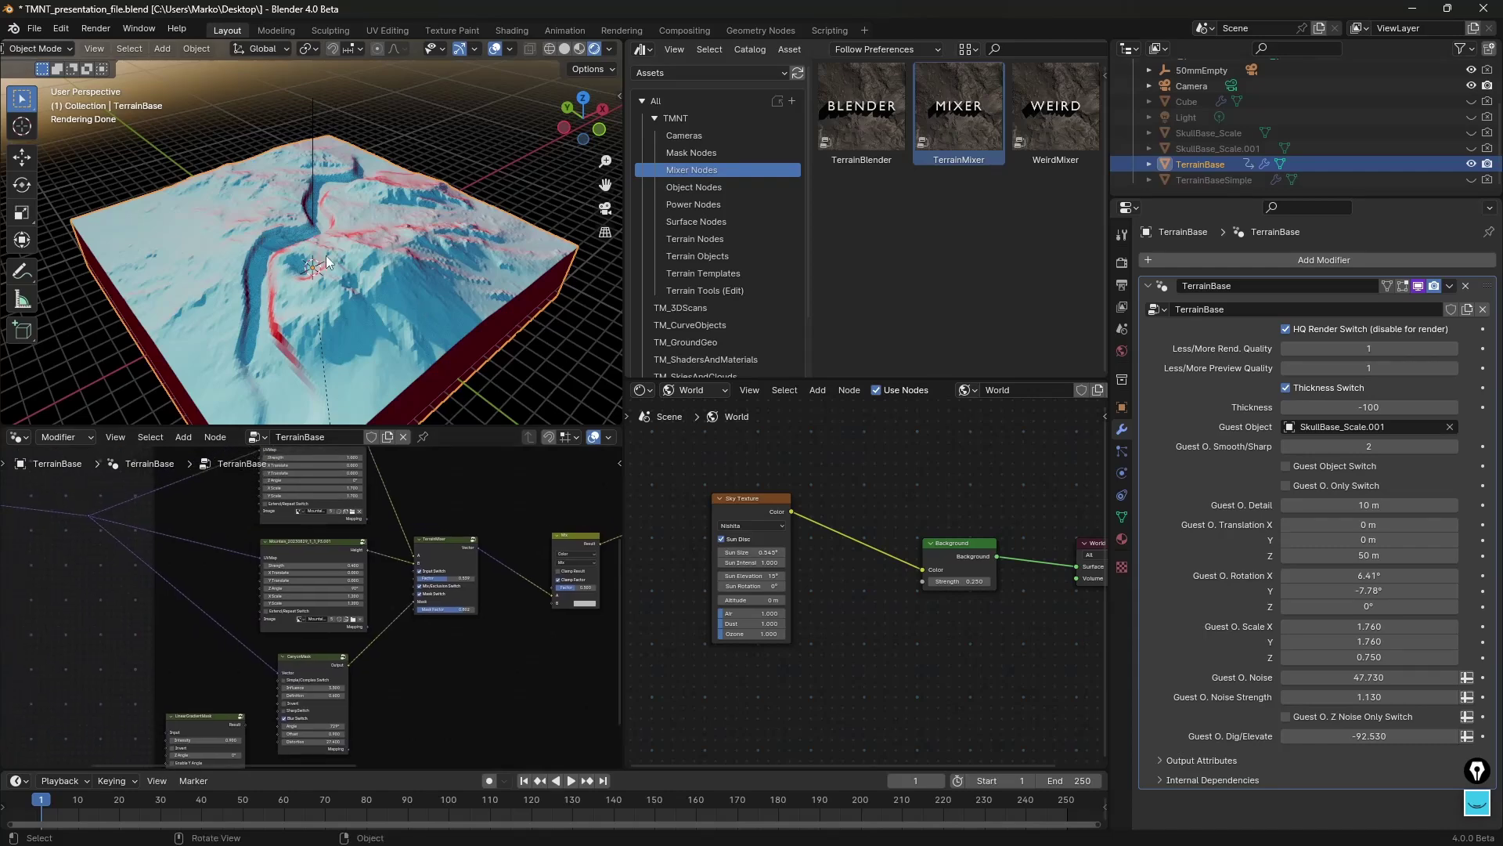
pyautogui.moveTo(326, 256); pyautogui.dragTo(253, 364, button='middle')
pyautogui.moveTo(489, 740); pyautogui.dragTo(481, 737, button='middle')
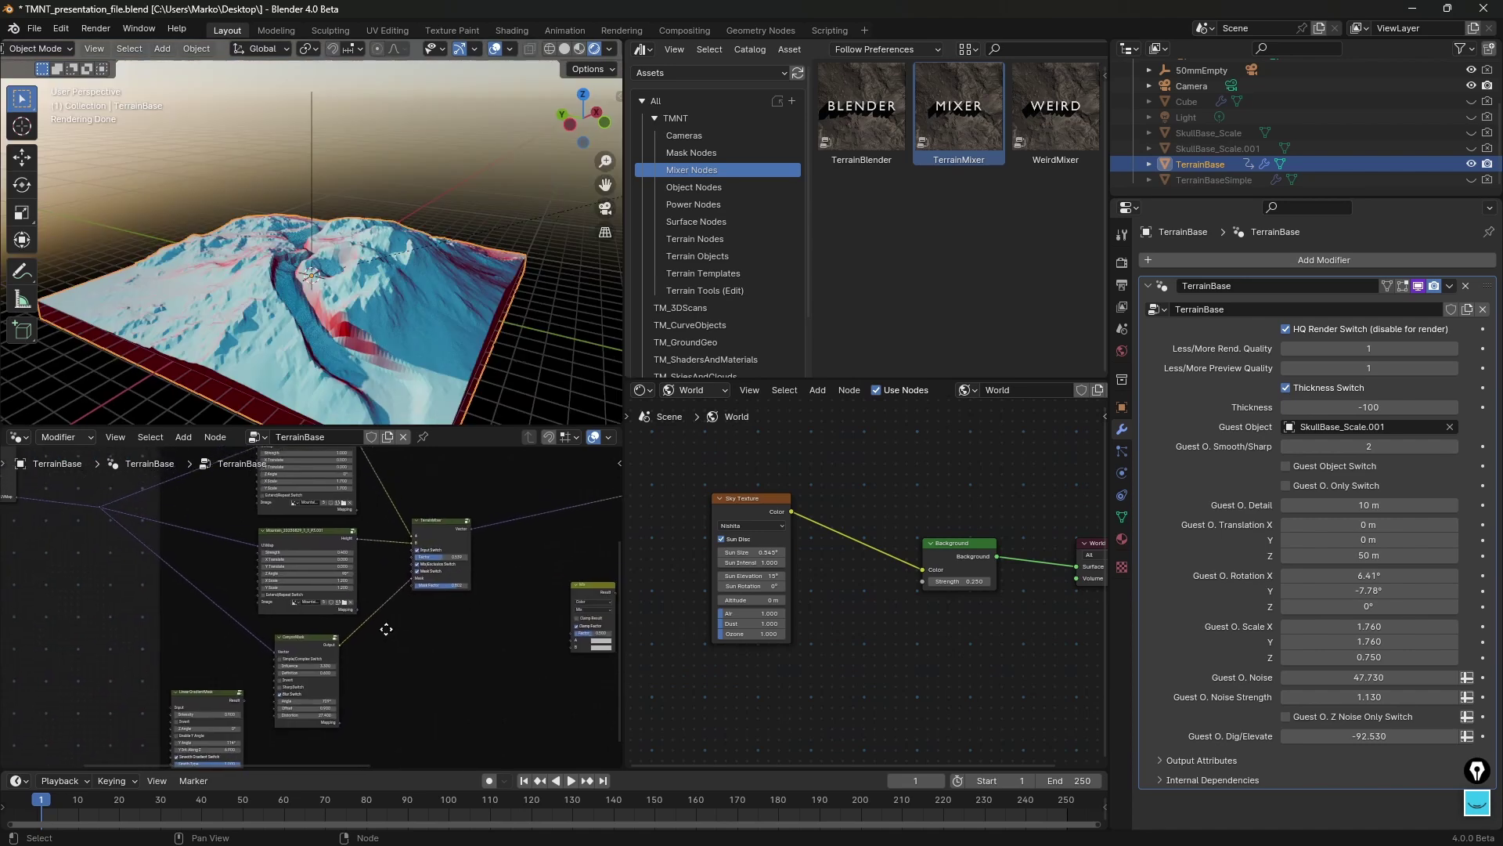
pyautogui.scroll(3, 412, 654)
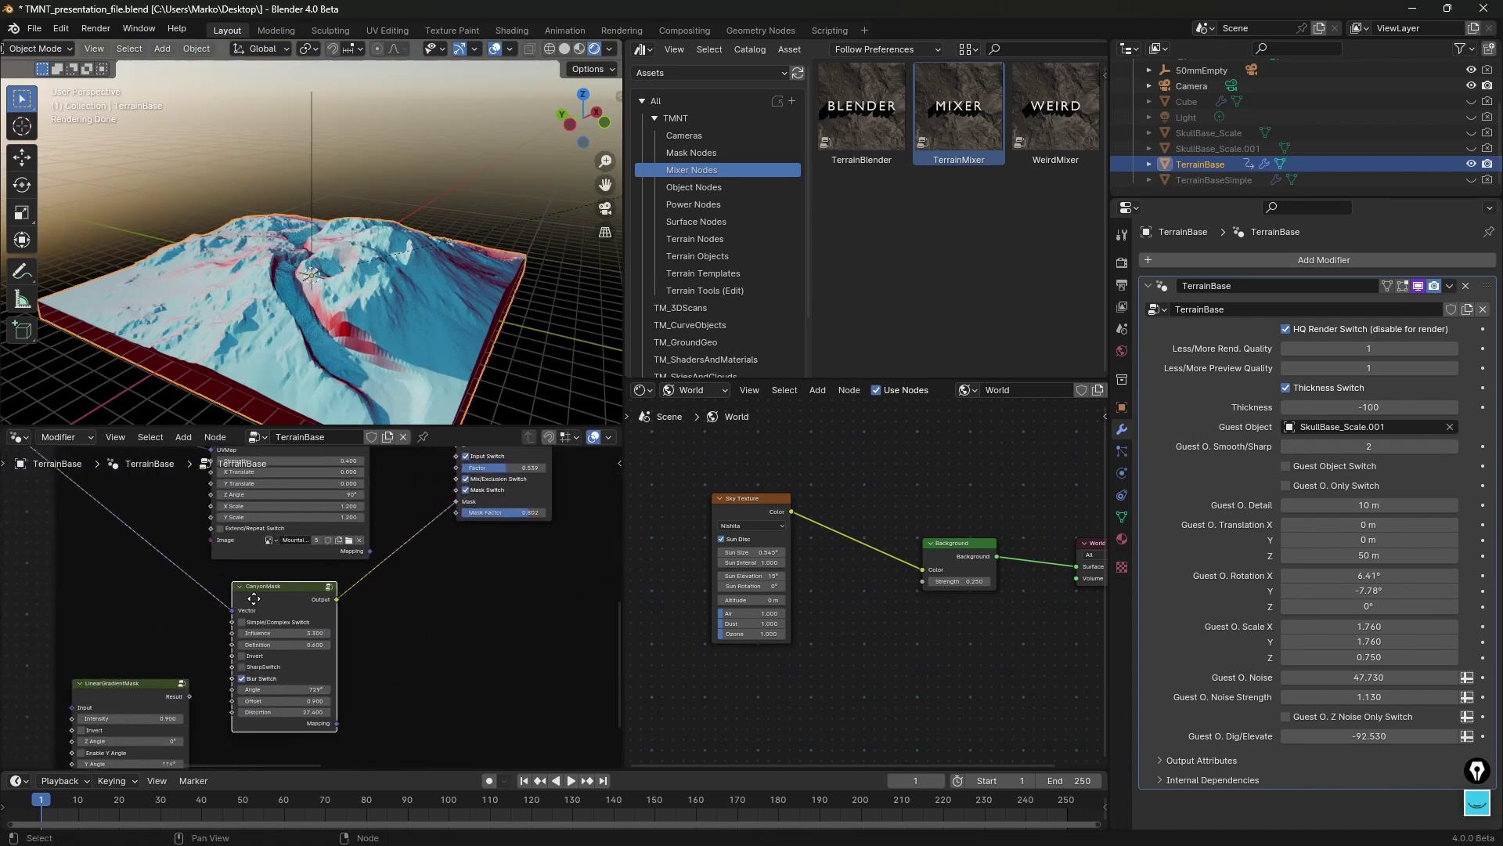
pyautogui.moveTo(254, 598); pyautogui.dragTo(252, 600)
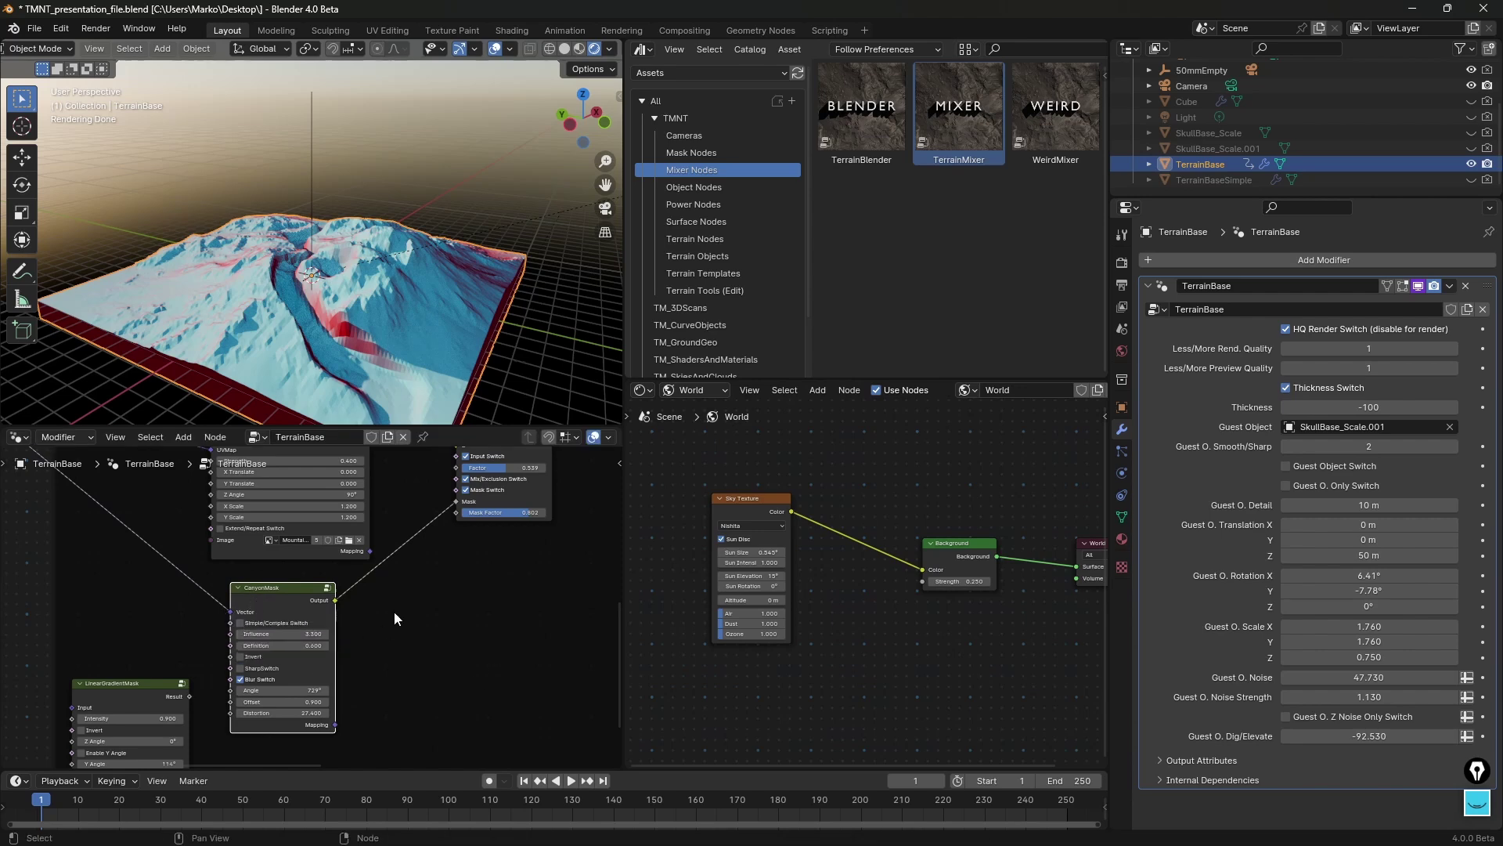
# Step: Examine the Viewer node at the end of the node tree and view the terrain from directly above
pyautogui.scroll(-2, 398, 610)
pyautogui.scroll(-5, 429, 300)
pyautogui.scroll(-2, 470, 652)
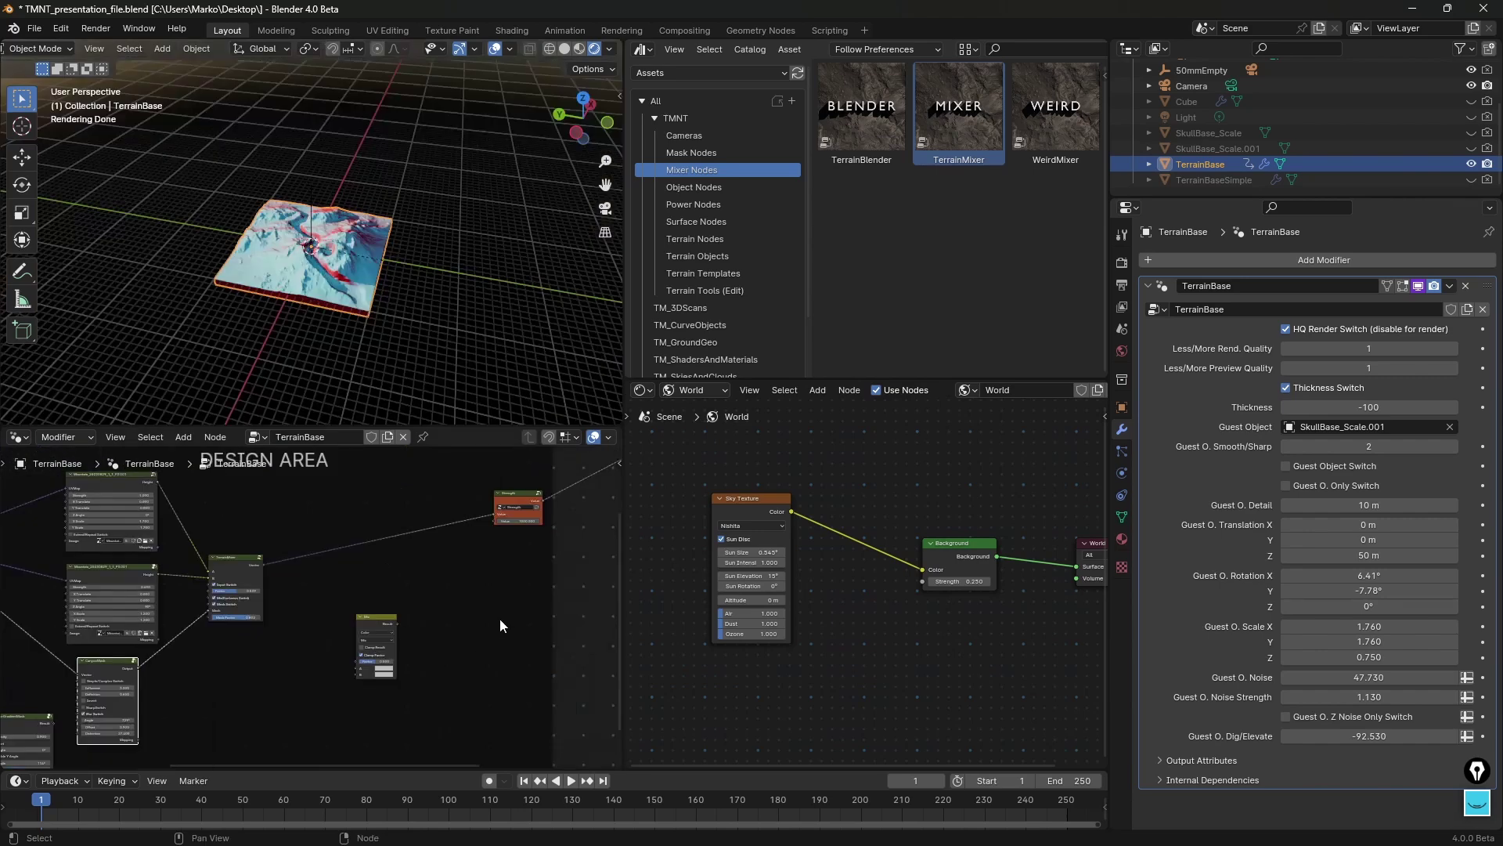
pyautogui.scroll(-1, 495, 614)
pyautogui.moveTo(494, 600); pyautogui.dragTo(340, 625, button='middle')
pyautogui.scroll(-3, 337, 618)
pyautogui.moveTo(508, 601); pyautogui.dragTo(423, 621, button='middle')
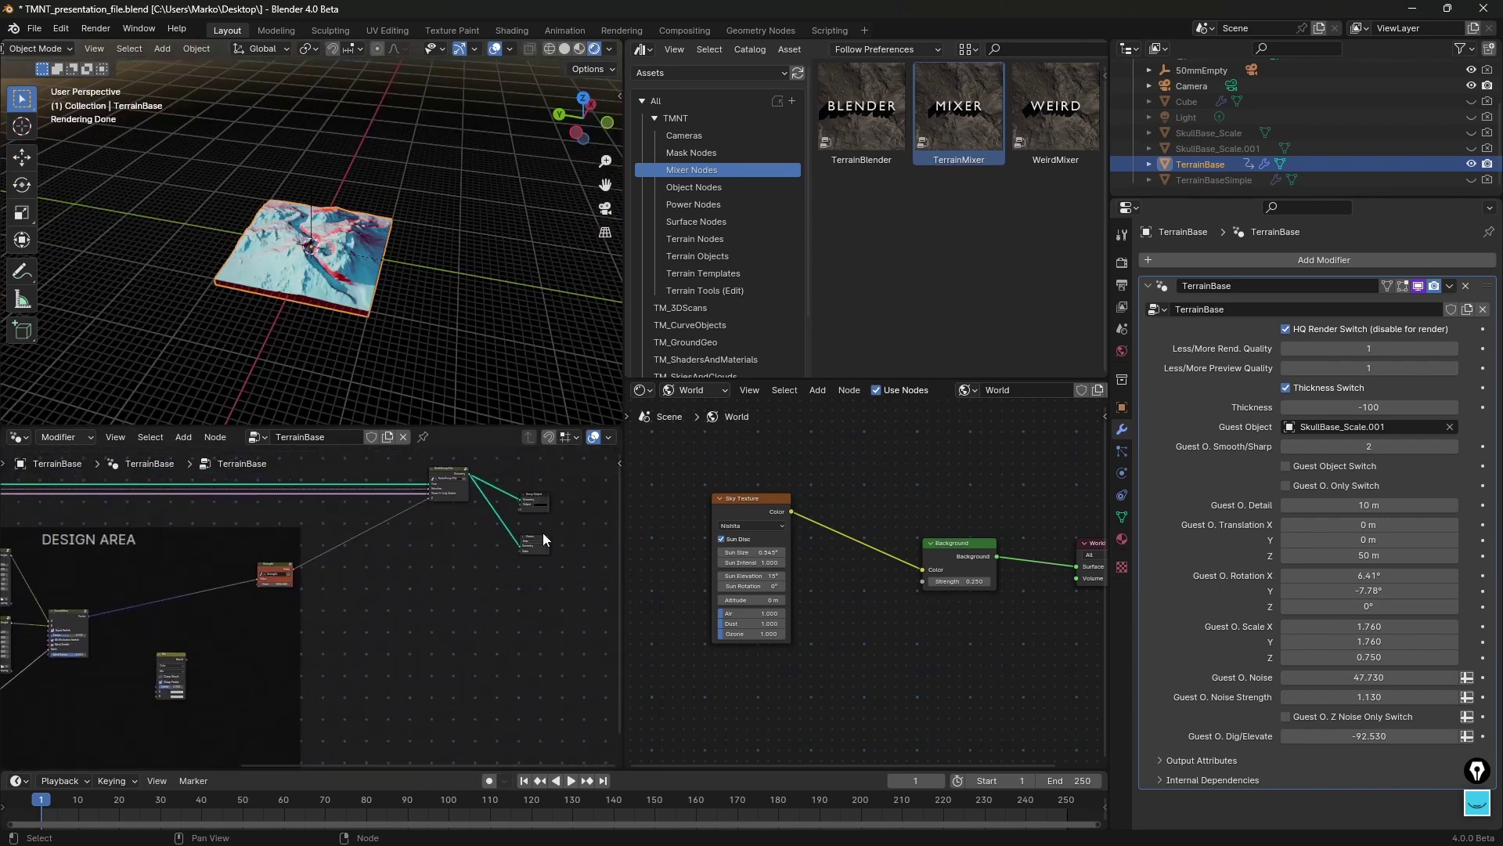
pyautogui.scroll(5, 554, 537)
pyautogui.moveTo(558, 537); pyautogui.dragTo(308, 611, button='middle')
pyautogui.scroll(8, 329, 612)
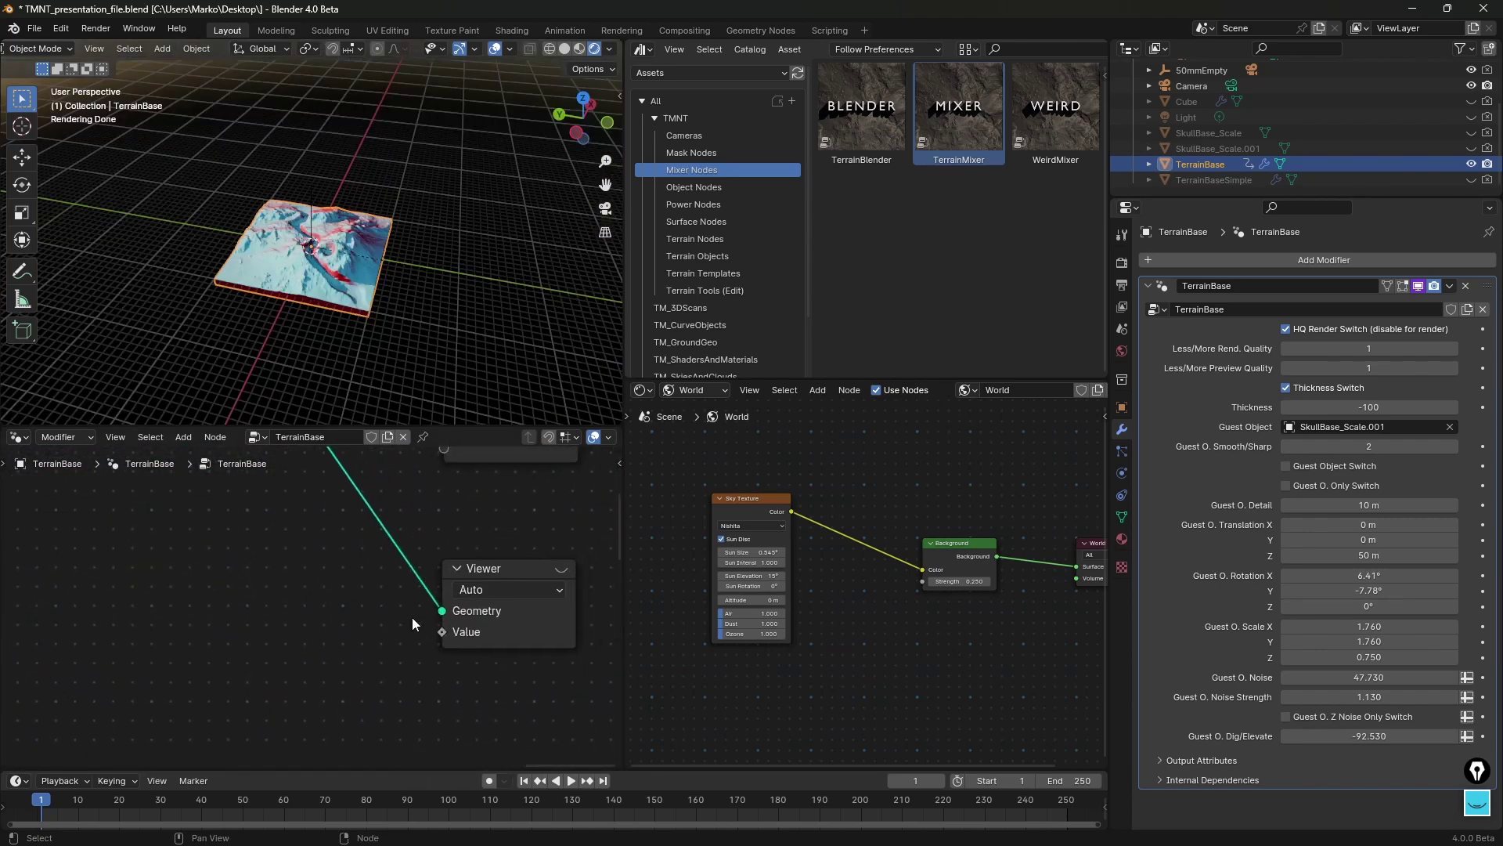
pyautogui.scroll(-4, 494, 595)
pyautogui.press('KP_7')
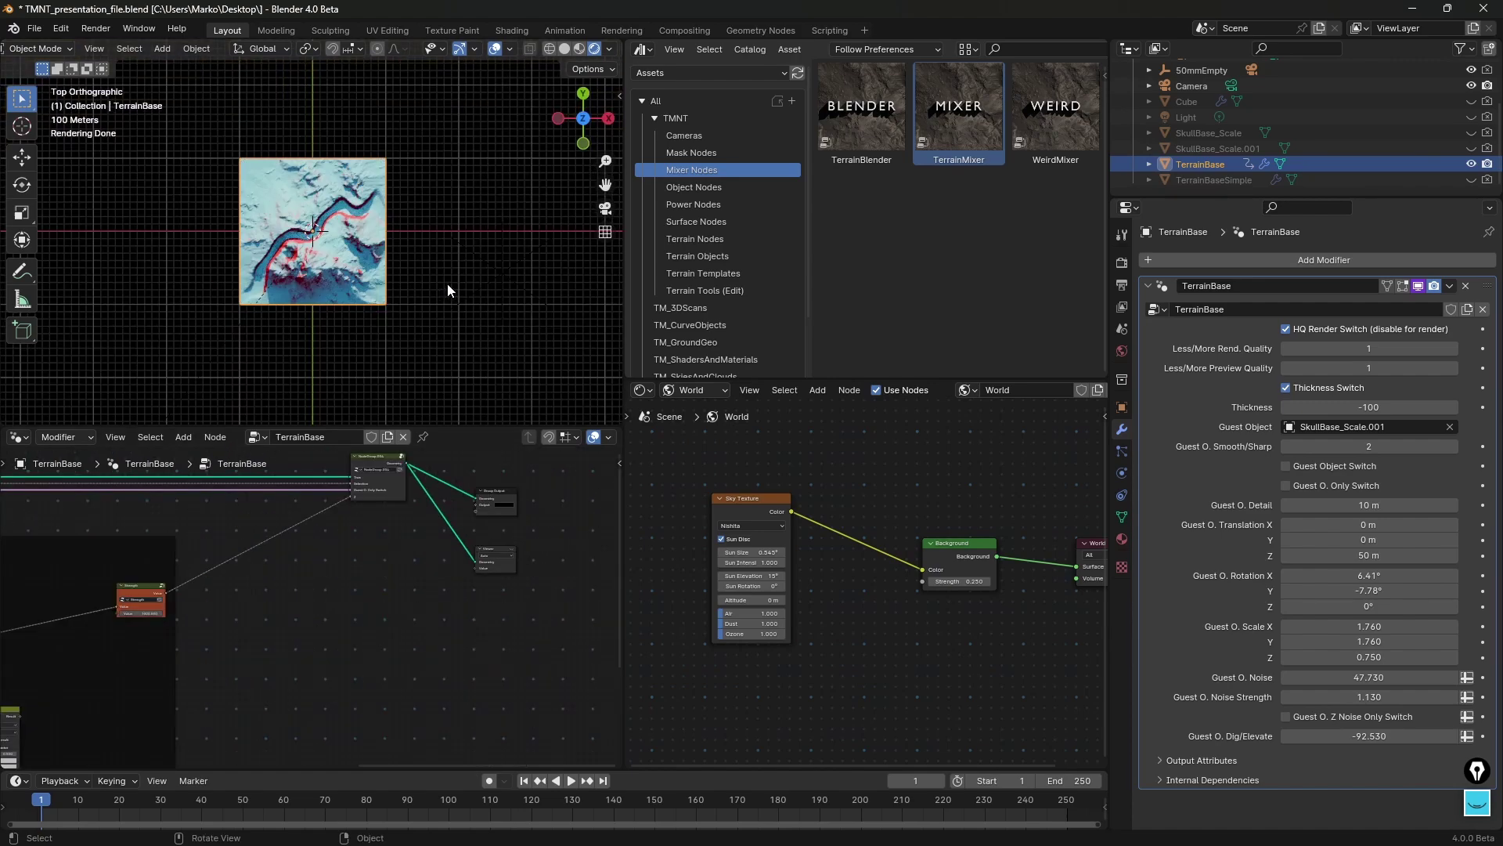
pyautogui.scroll(1, 365, 239)
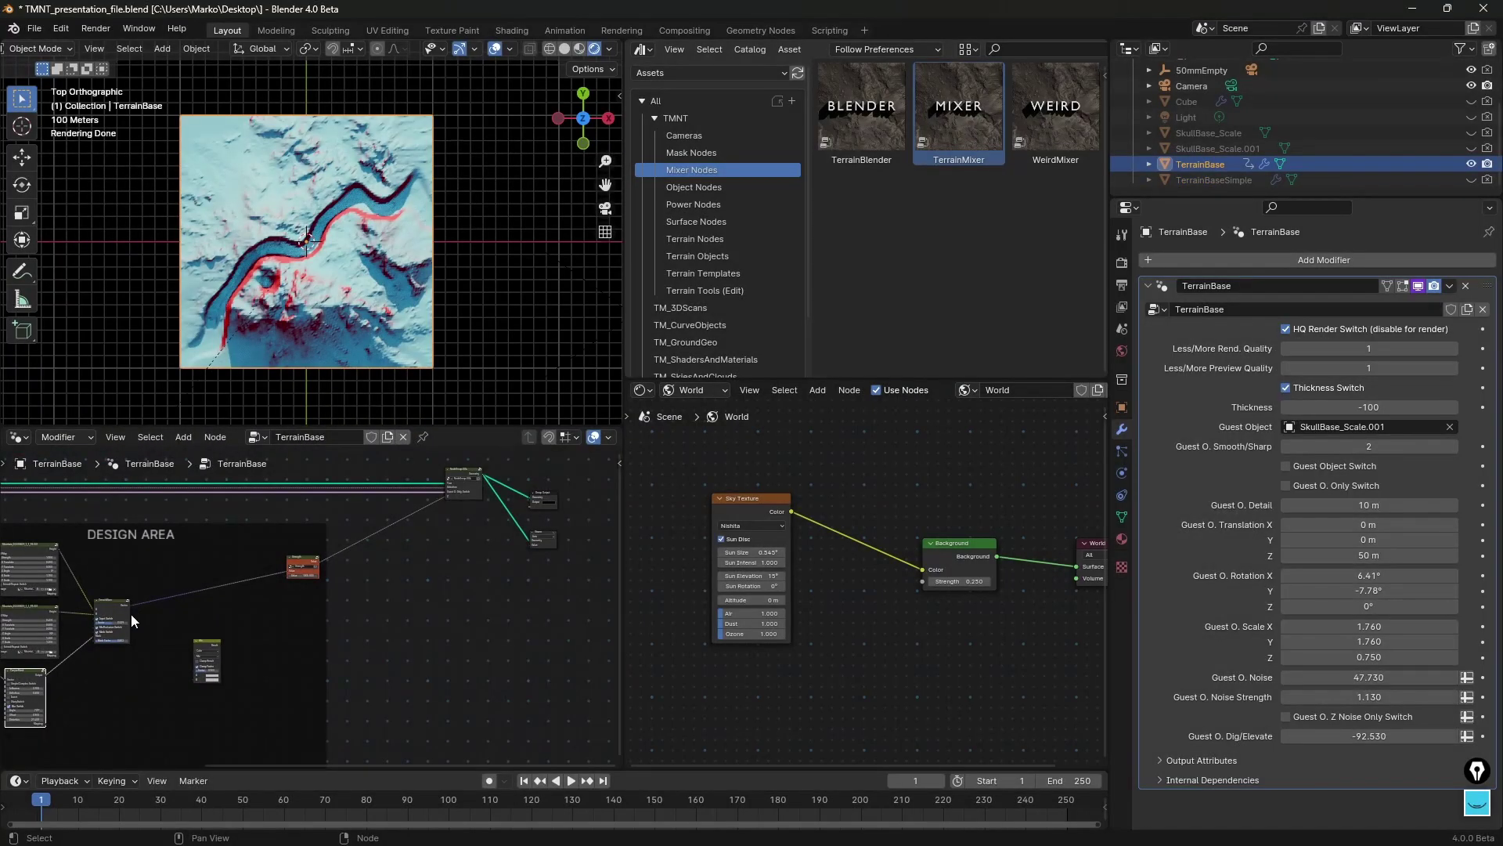
# Step: Connect CanyonMask's Output to the Viewer node's Value and turn on the Viewer preview
pyautogui.moveTo(141, 687); pyautogui.dragTo(173, 679, button='middle')
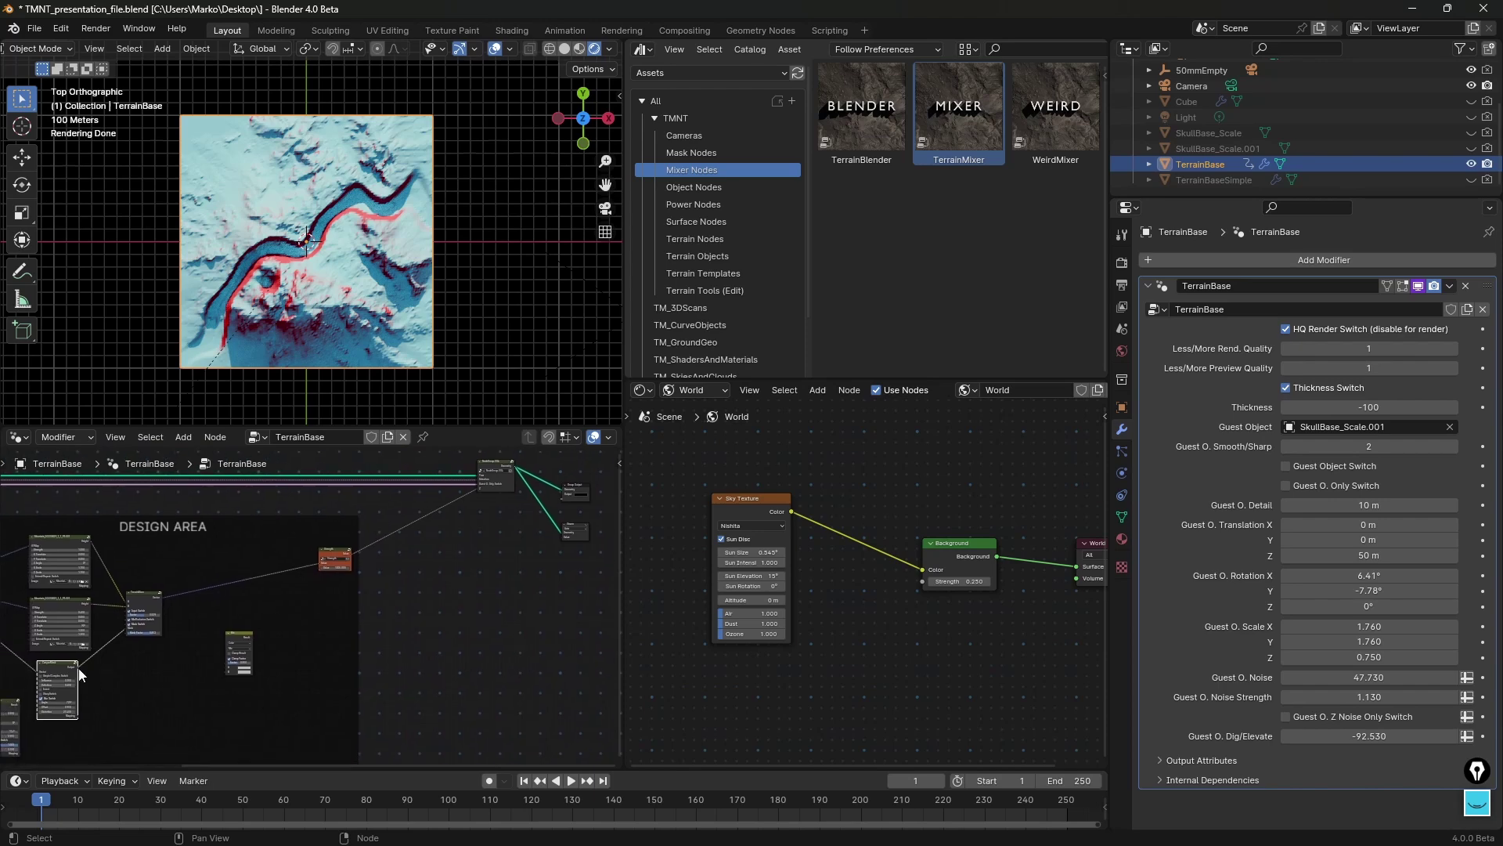
pyautogui.moveTo(79, 675); pyautogui.dragTo(563, 538)
pyautogui.click(577, 526)
pyautogui.moveTo(586, 547); pyautogui.dragTo(117, 739, button='middle')
pyautogui.scroll(12, 450, 605)
pyautogui.click(462, 589)
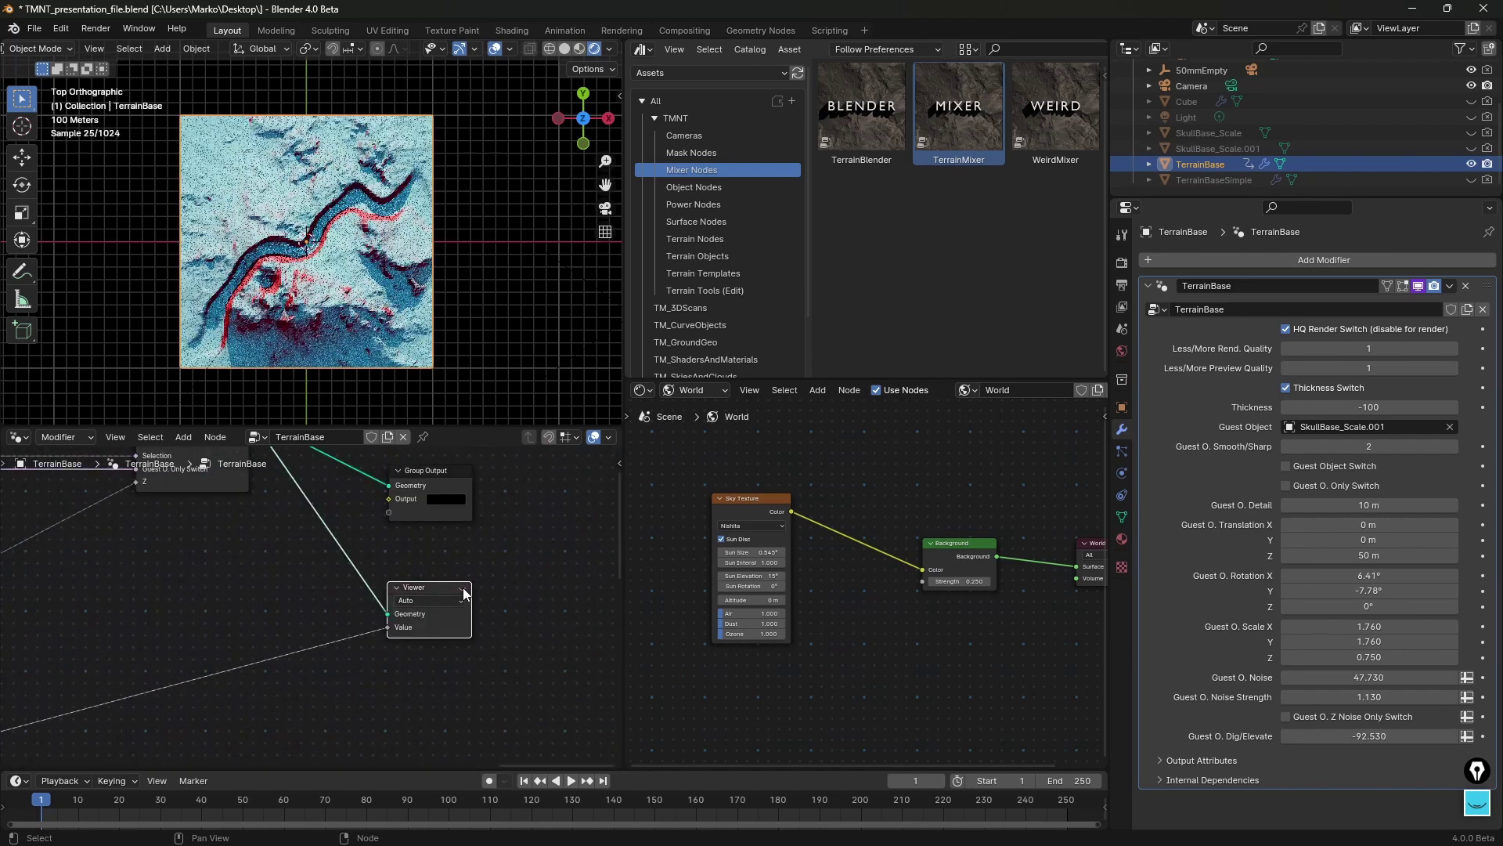
pyautogui.click(463, 589)
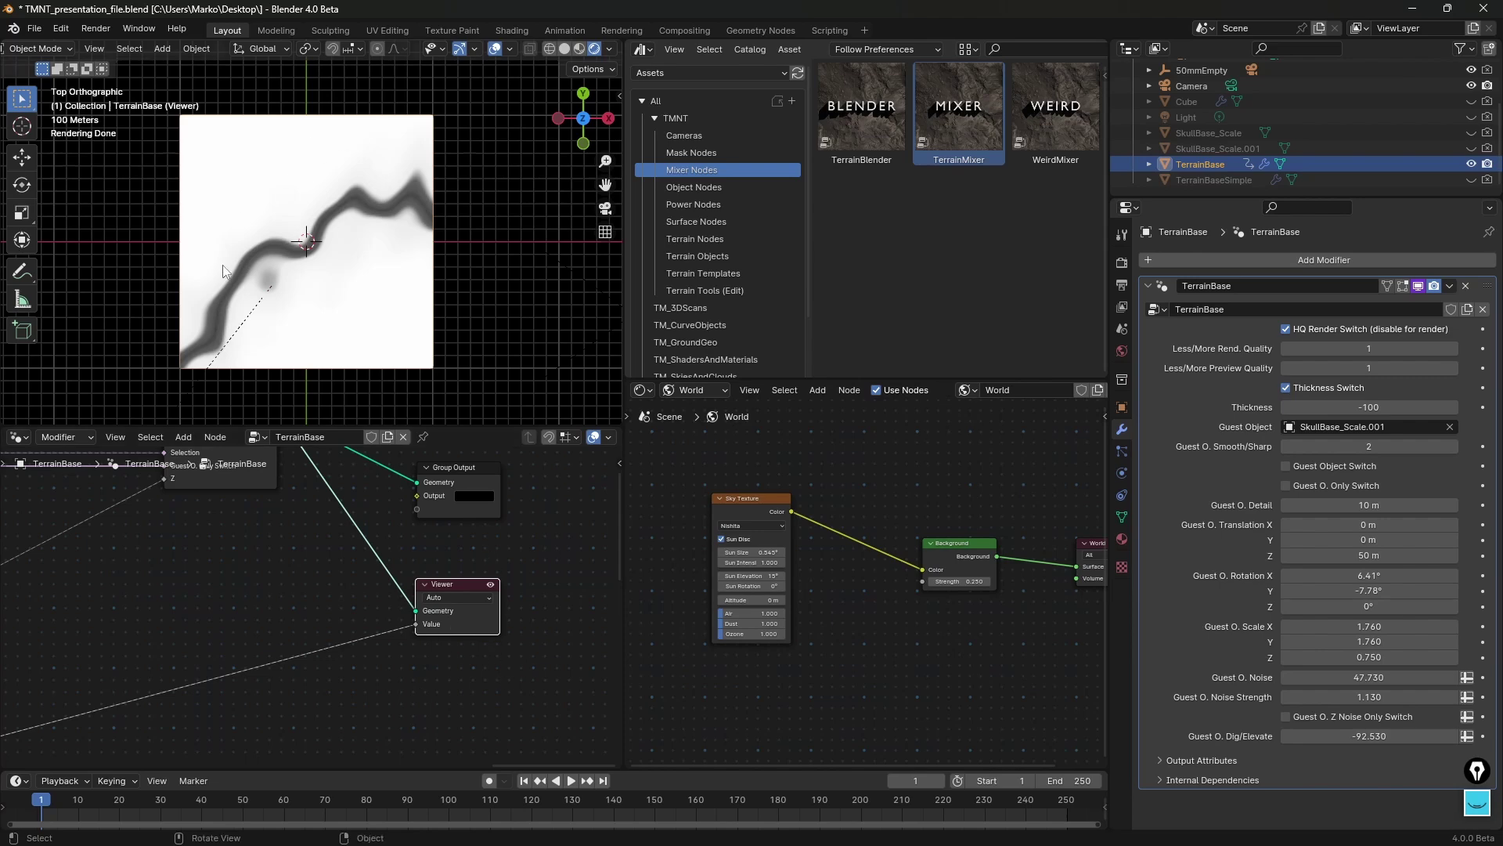
# Step: Set CanyonMask's Influence to 4.2, Definition to 0.8, Angle to 716° and Offset to 3.7, and adjust its Distortion against the mask preview
pyautogui.scroll(-5, 255, 540)
pyautogui.moveTo(157, 671); pyautogui.dragTo(388, 567, button='middle')
pyautogui.moveTo(219, 662); pyautogui.dragTo(450, 505, button='middle')
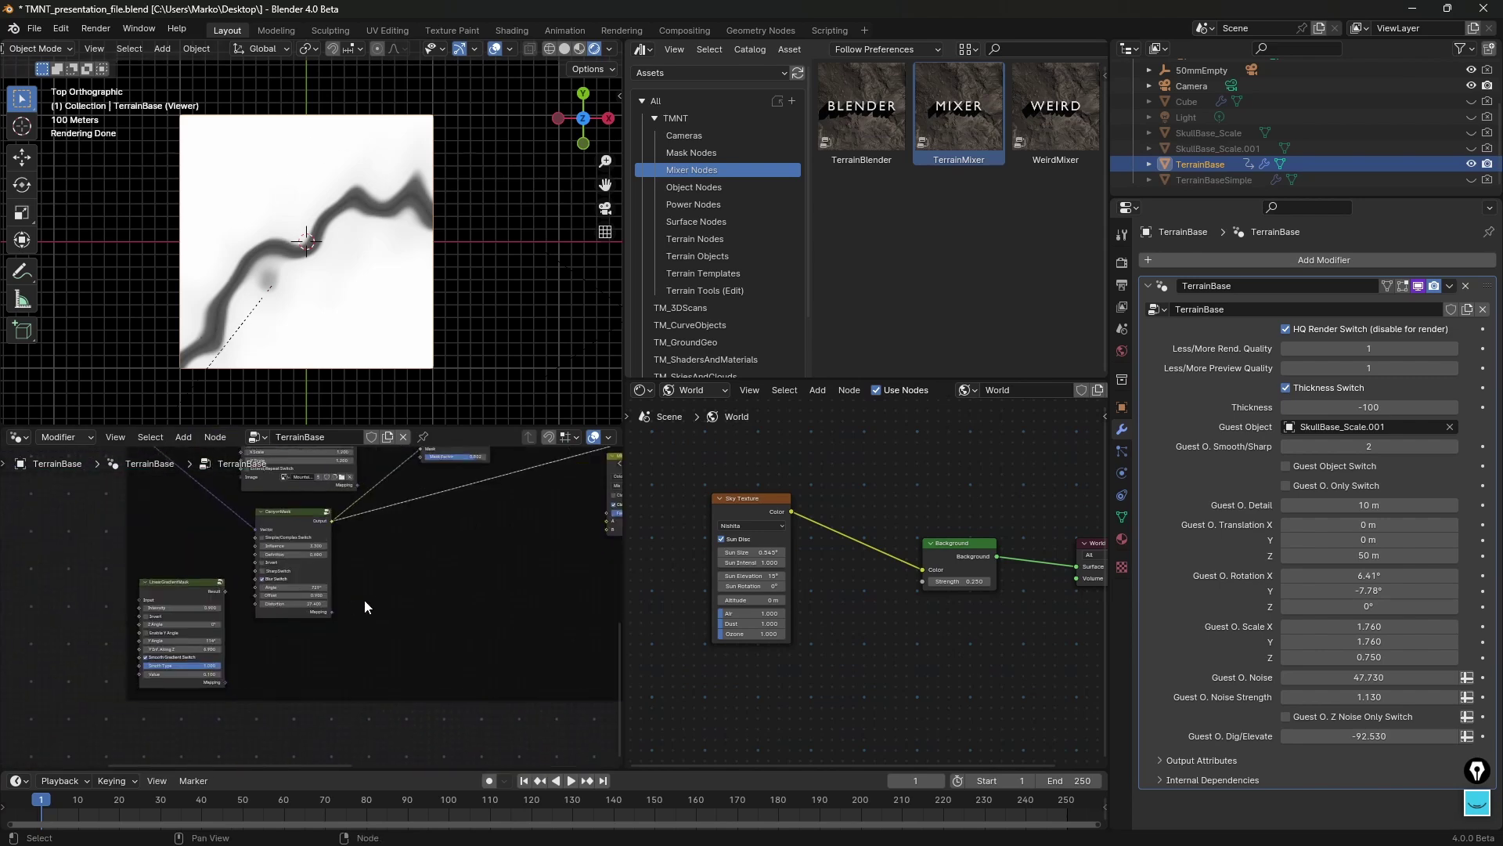
pyautogui.scroll(5, 366, 595)
pyautogui.moveTo(387, 547); pyautogui.dragTo(366, 599, button='middle')
pyautogui.scroll(2, 354, 593)
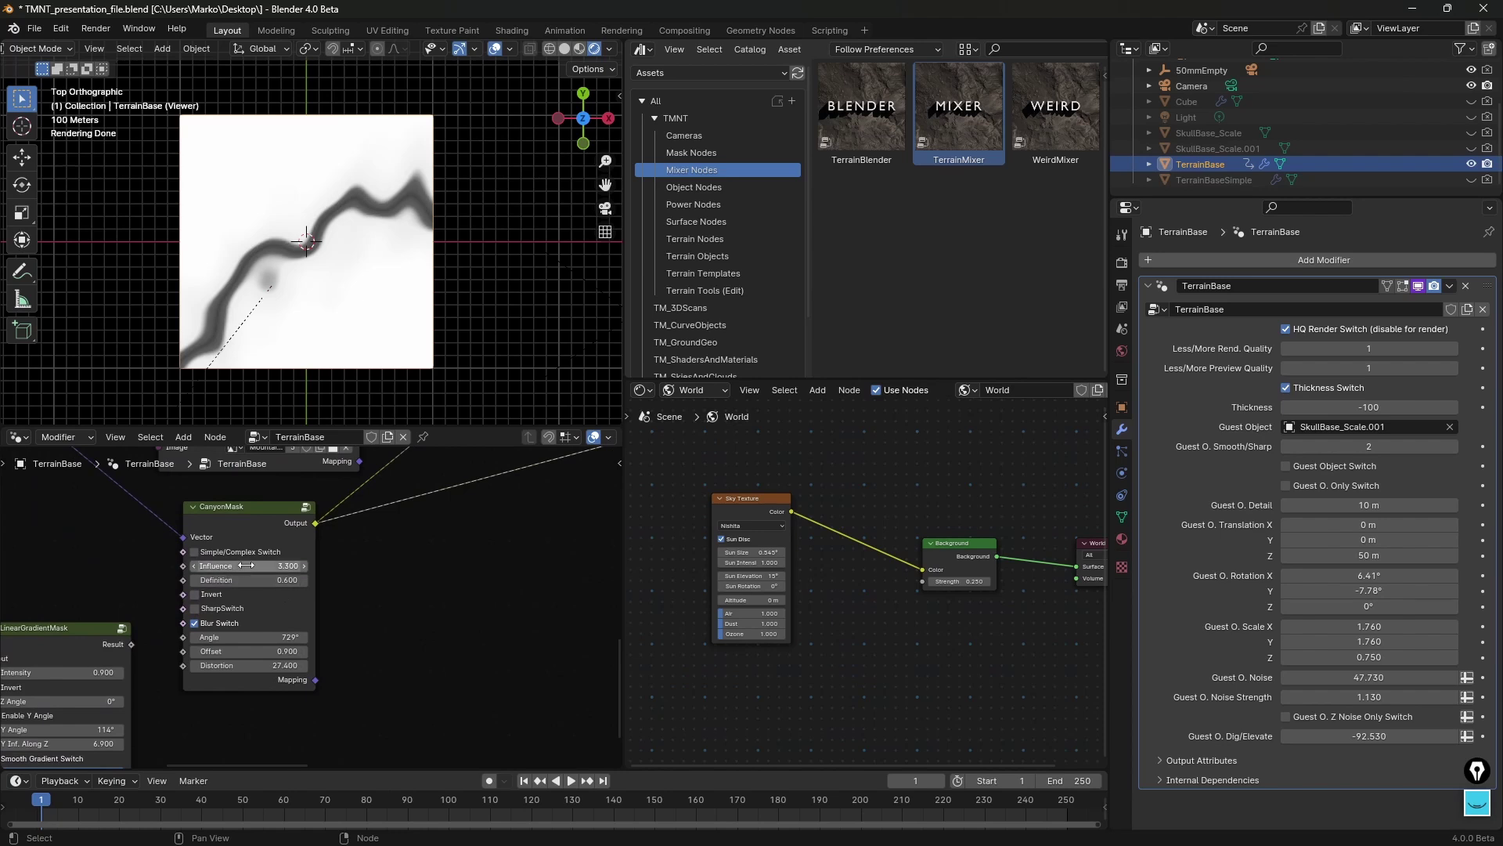
pyautogui.moveTo(247, 565); pyautogui.dragTo(246, 580)
pyautogui.moveTo(258, 652); pyautogui.dragTo(282, 669)
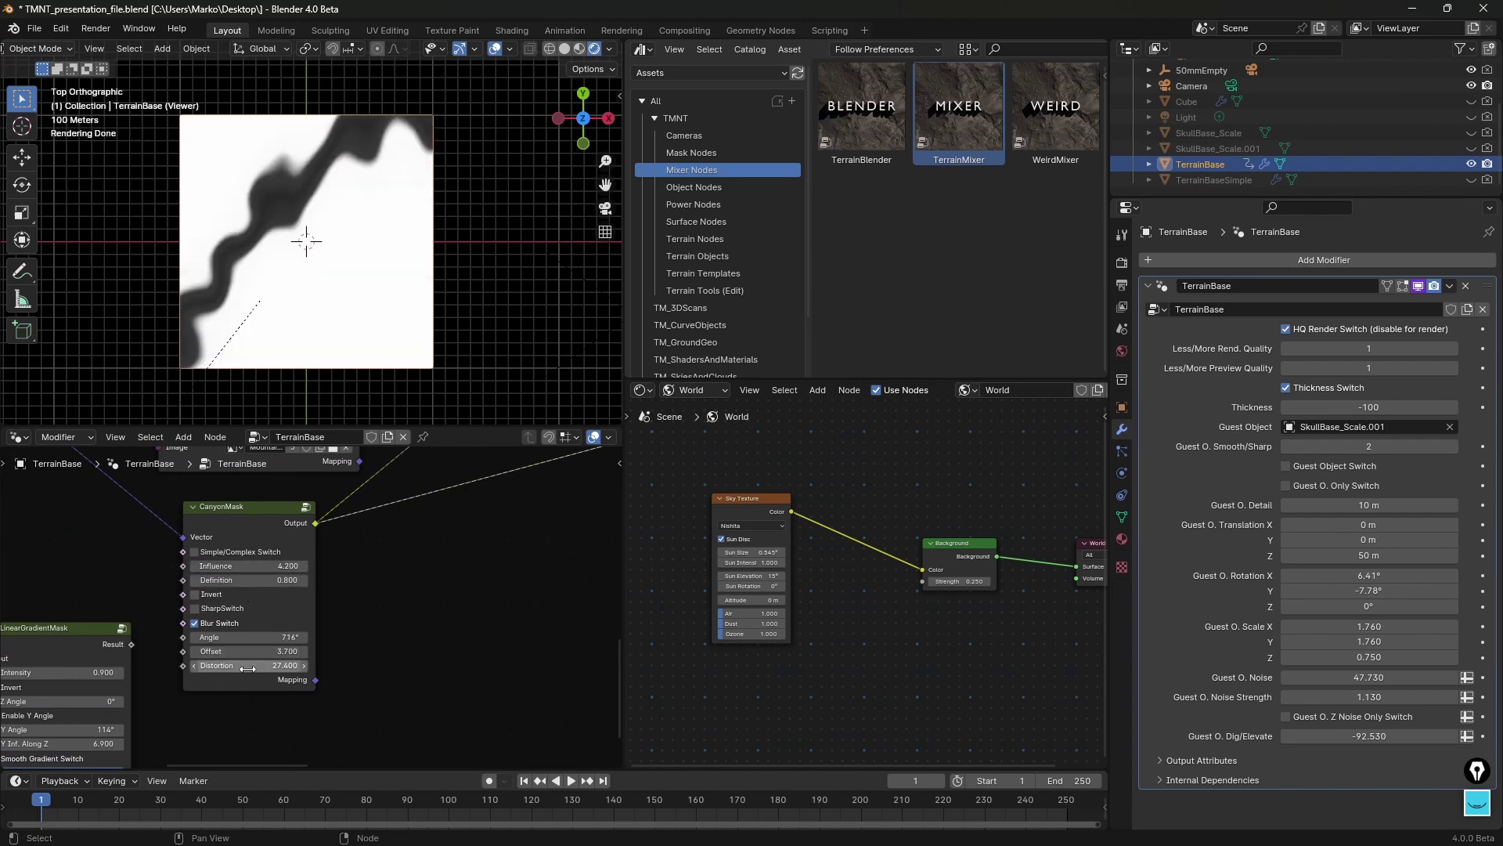
# Step: Turn off the Viewer preview and look at the reshaped terrain in perspective
pyautogui.scroll(-7, 448, 598)
pyautogui.moveTo(453, 588); pyautogui.dragTo(134, 658, button='middle')
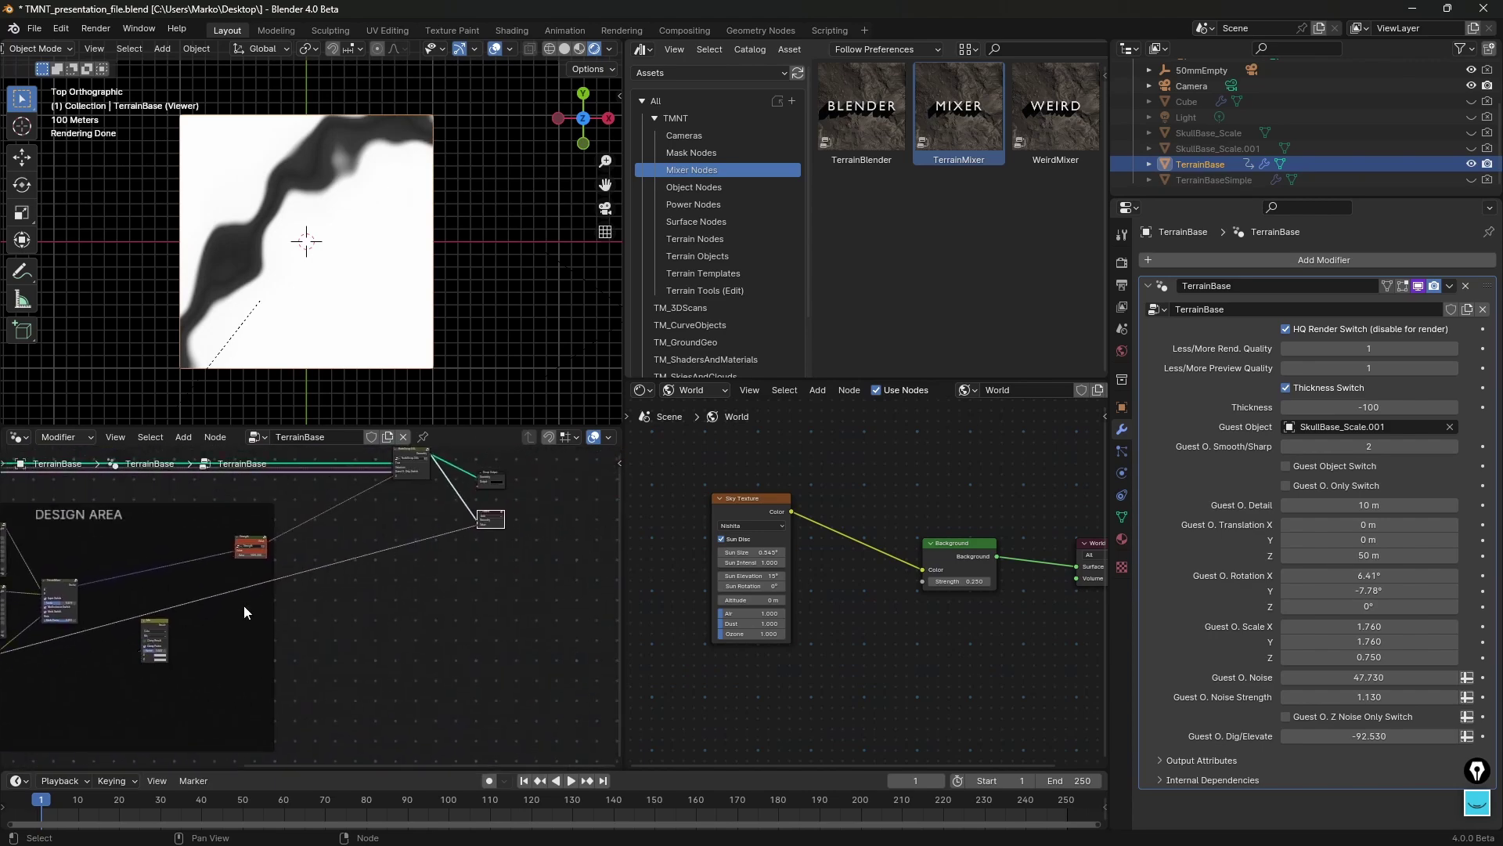
pyautogui.moveTo(337, 564); pyautogui.dragTo(227, 652, button='middle')
pyautogui.scroll(5, 309, 616)
pyautogui.moveTo(309, 617); pyautogui.dragTo(201, 691, button='middle')
pyautogui.click(359, 658)
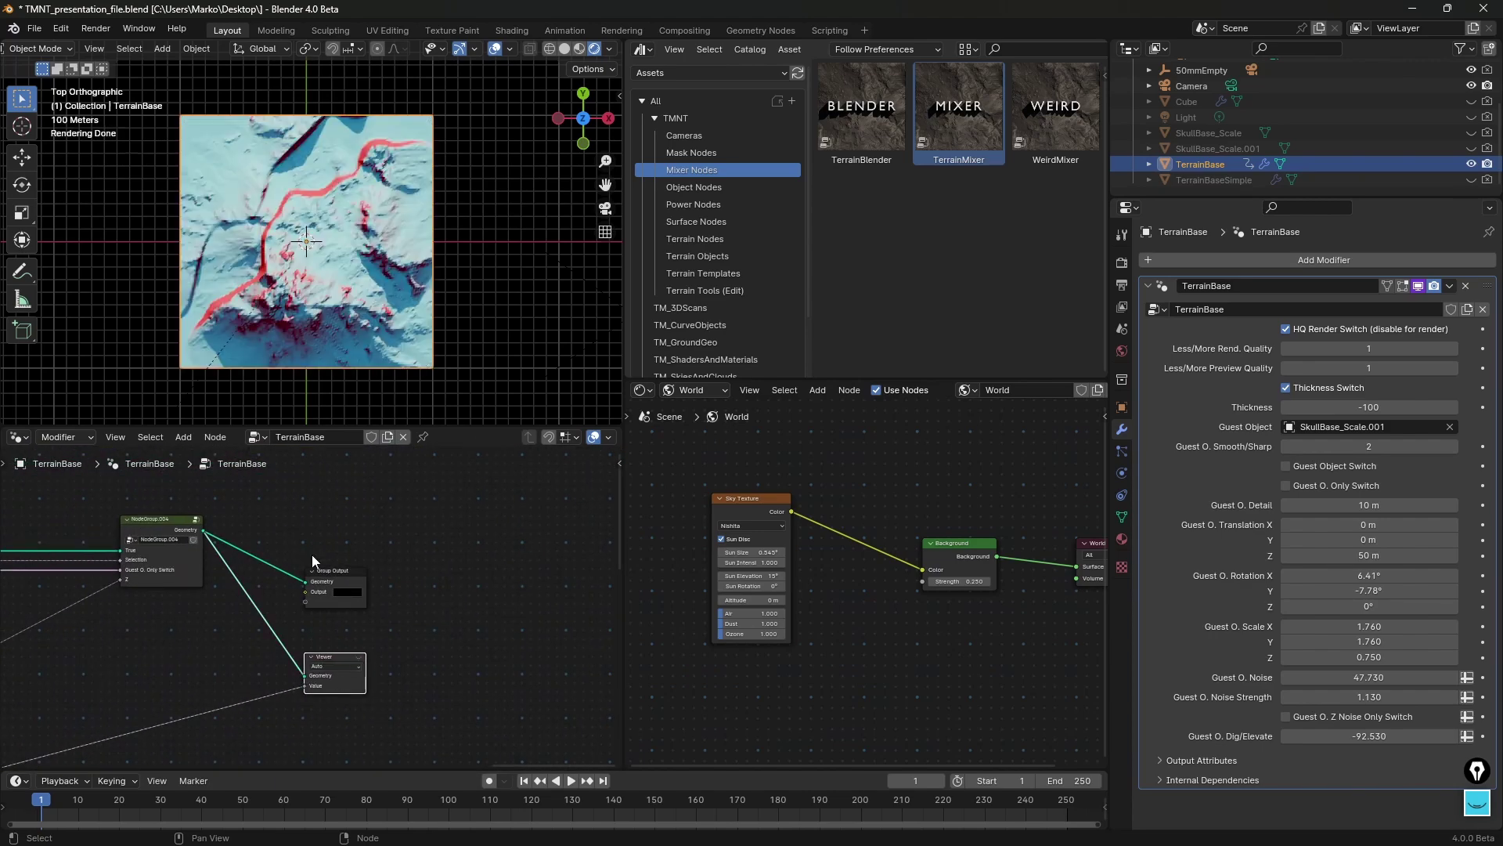
pyautogui.moveTo(308, 351); pyautogui.dragTo(493, 327, button='middle')
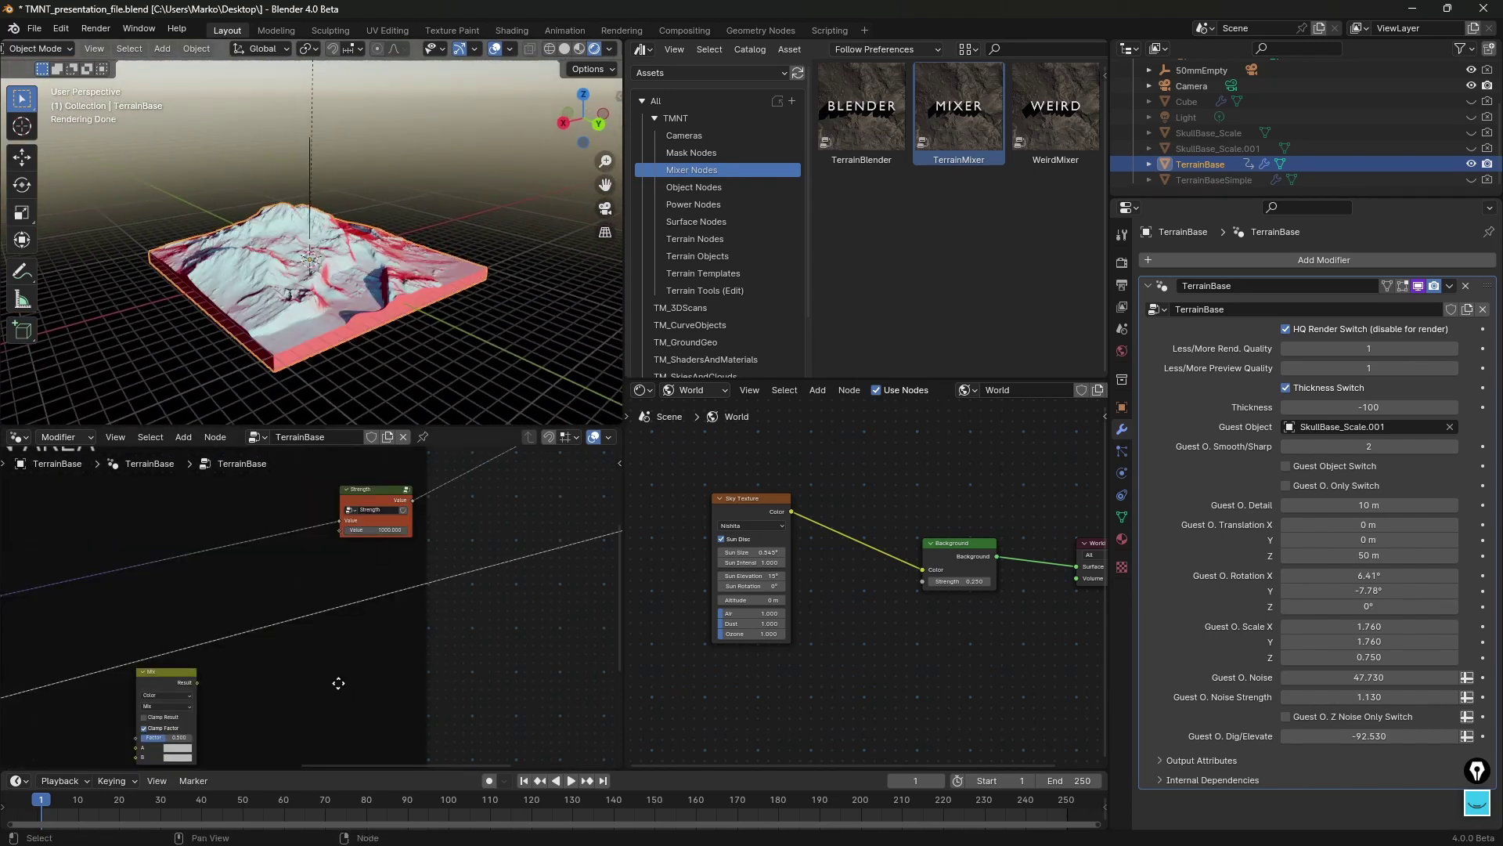
# Step: Set TerrainMixer's Factor to 0.491 and its Mask Factor to 0.85
pyautogui.scroll(2, 339, 681)
pyautogui.moveTo(339, 681); pyautogui.dragTo(445, 758, button='middle')
pyautogui.scroll(4, 428, 615)
pyautogui.moveTo(427, 597)
pyautogui.mouseDown()
pyautogui.moveTo(376, 598)
pyautogui.moveTo(421, 597)
pyautogui.mouseUp()
pyautogui.moveTo(429, 658); pyautogui.dragTo(381, 667)
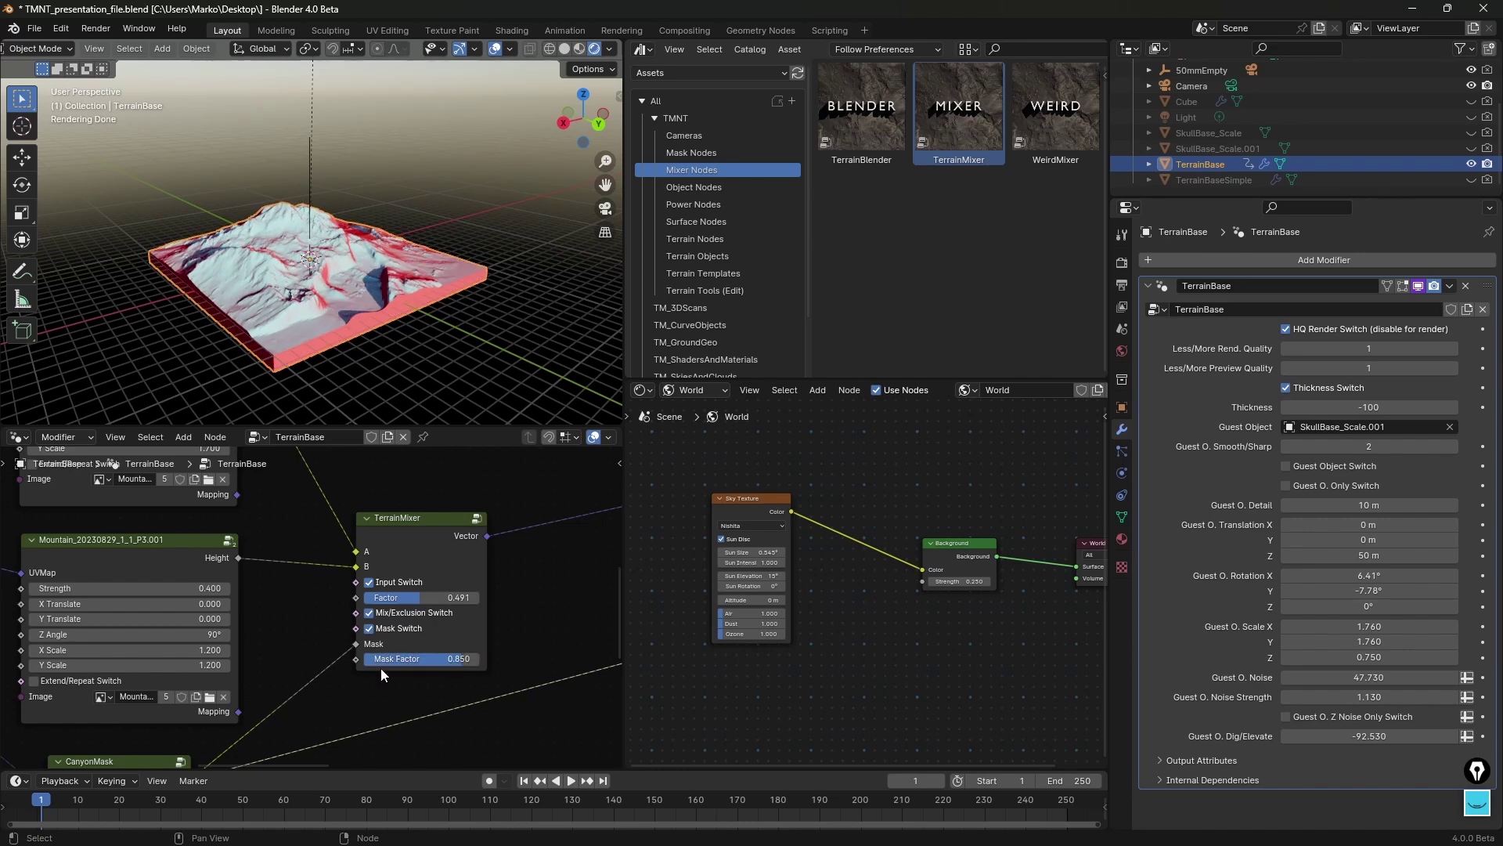
# Step: Disable TerrainMixer's Input Switch and Mix/Exclusion Switch, and adjust its Factor
pyautogui.click(369, 583)
pyautogui.click(370, 613)
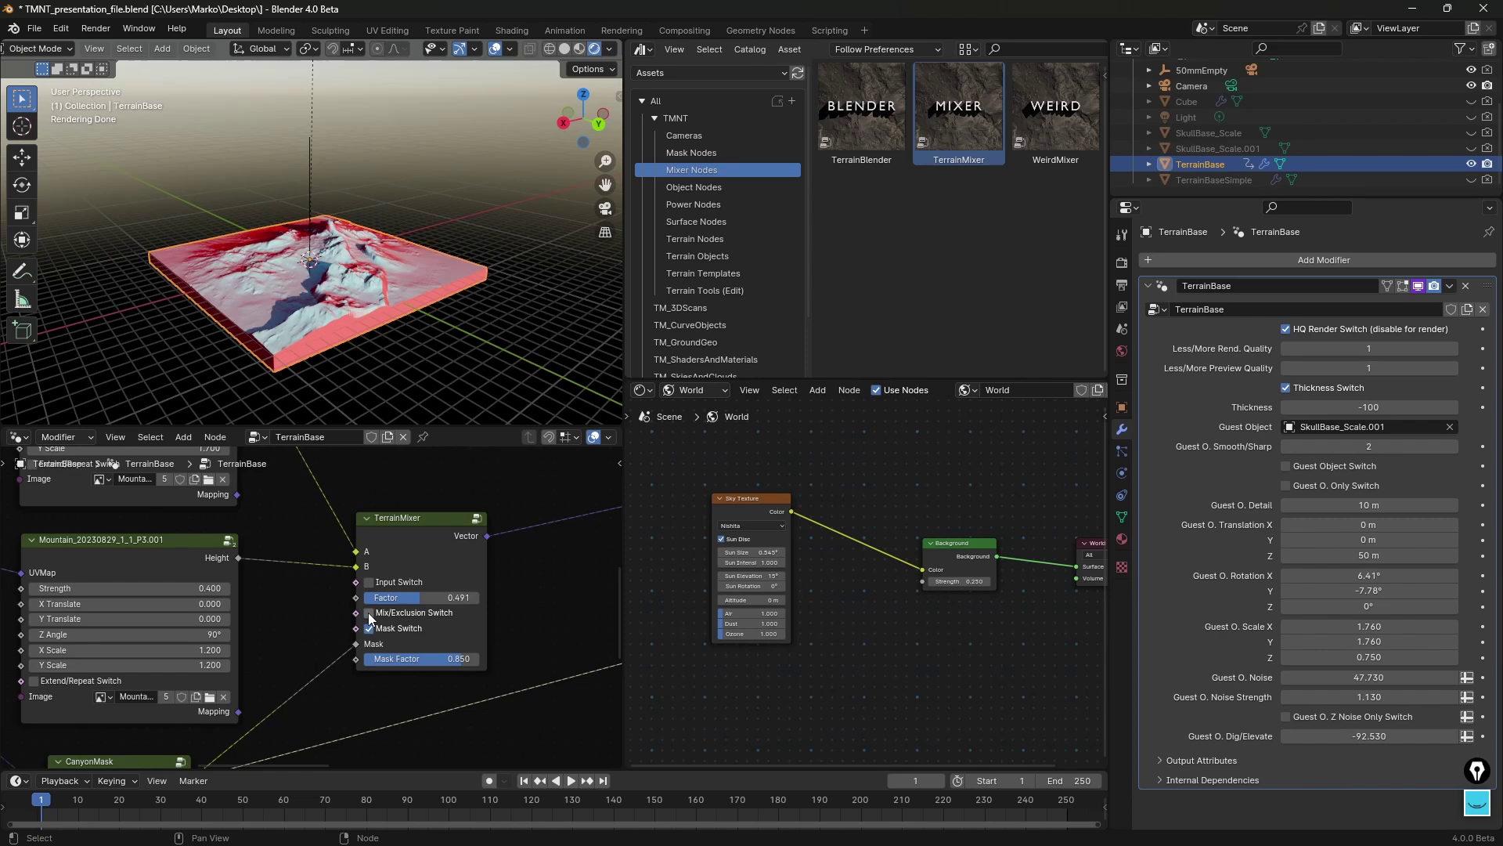
pyautogui.moveTo(384, 597); pyautogui.dragTo(433, 598)
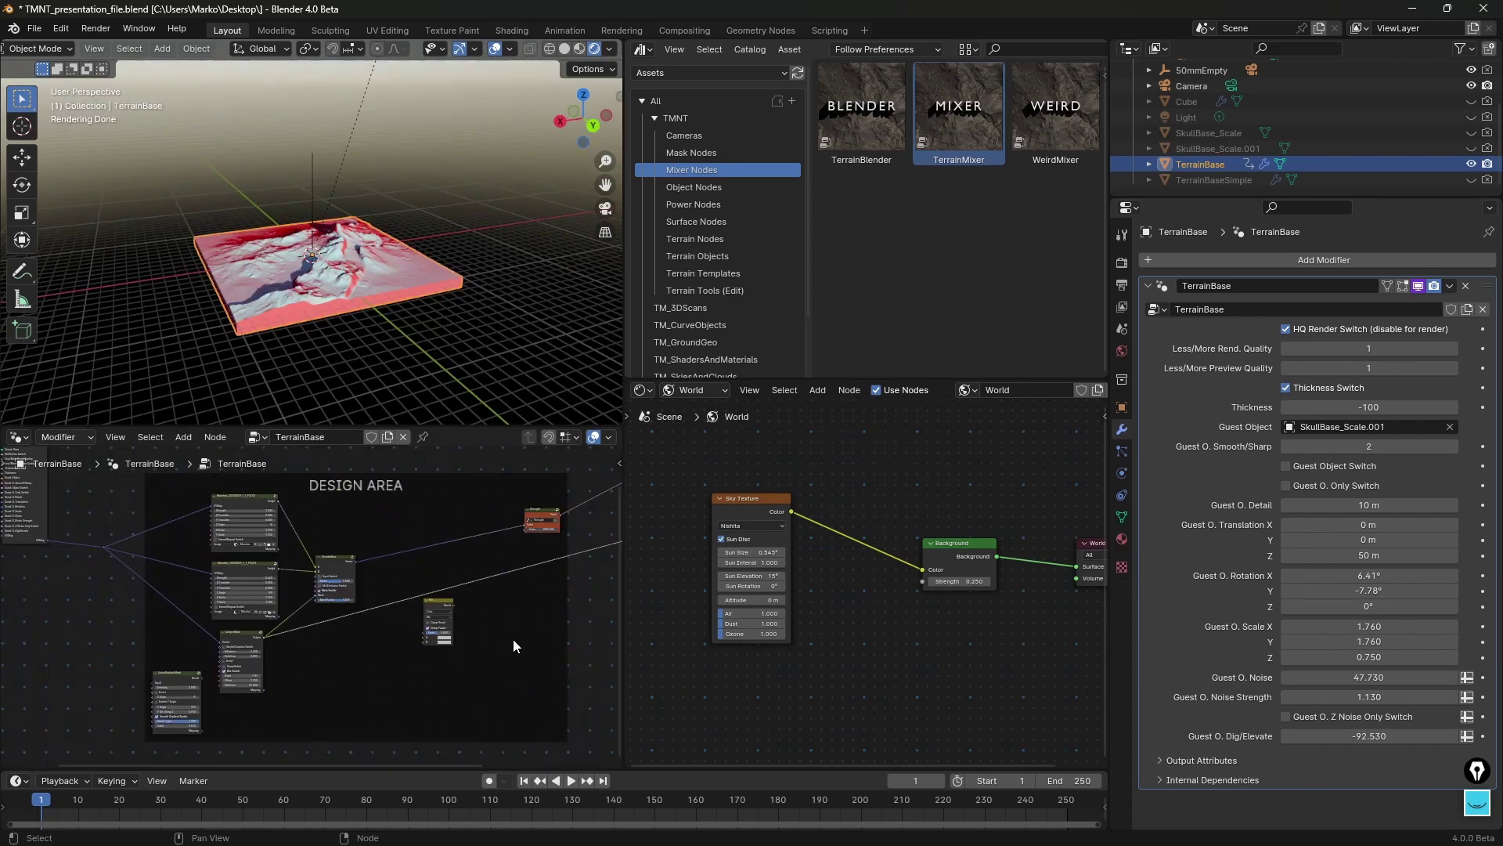
# Step: Show the TMNT Object Nodes assets and add GuestObject to the design area beside the Mix node
pyautogui.click(708, 188)
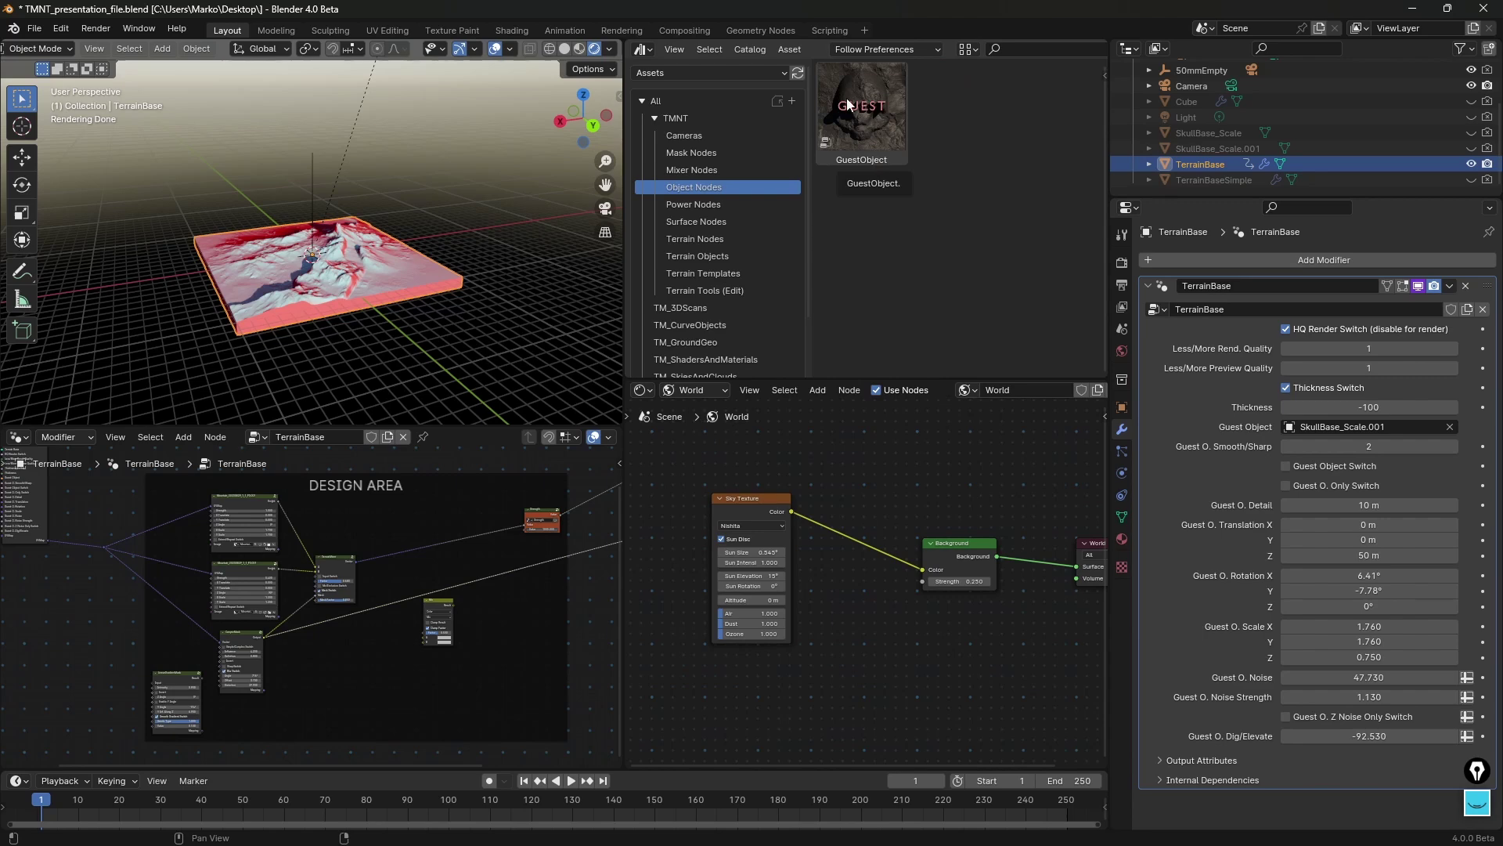
pyautogui.moveTo(850, 105); pyautogui.dragTo(495, 623)
pyautogui.scroll(5, 517, 627)
pyautogui.moveTo(411, 615); pyautogui.dragTo(345, 587, button='middle')
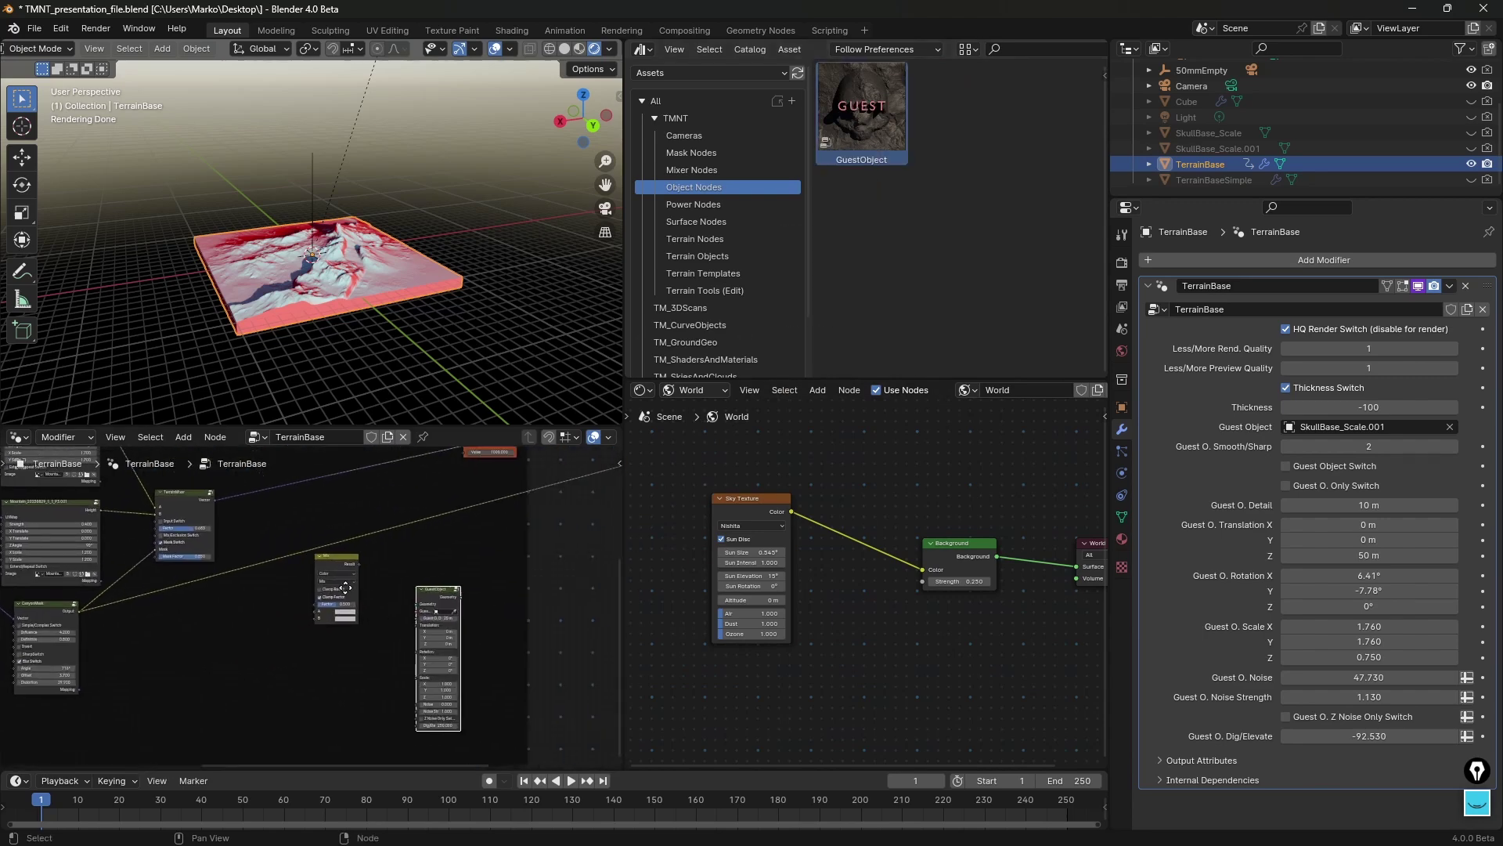
# Step: Examine the GuestObject node's settings and the objects available for its guest object input
pyautogui.scroll(2, 345, 591)
pyautogui.scroll(2, 476, 589)
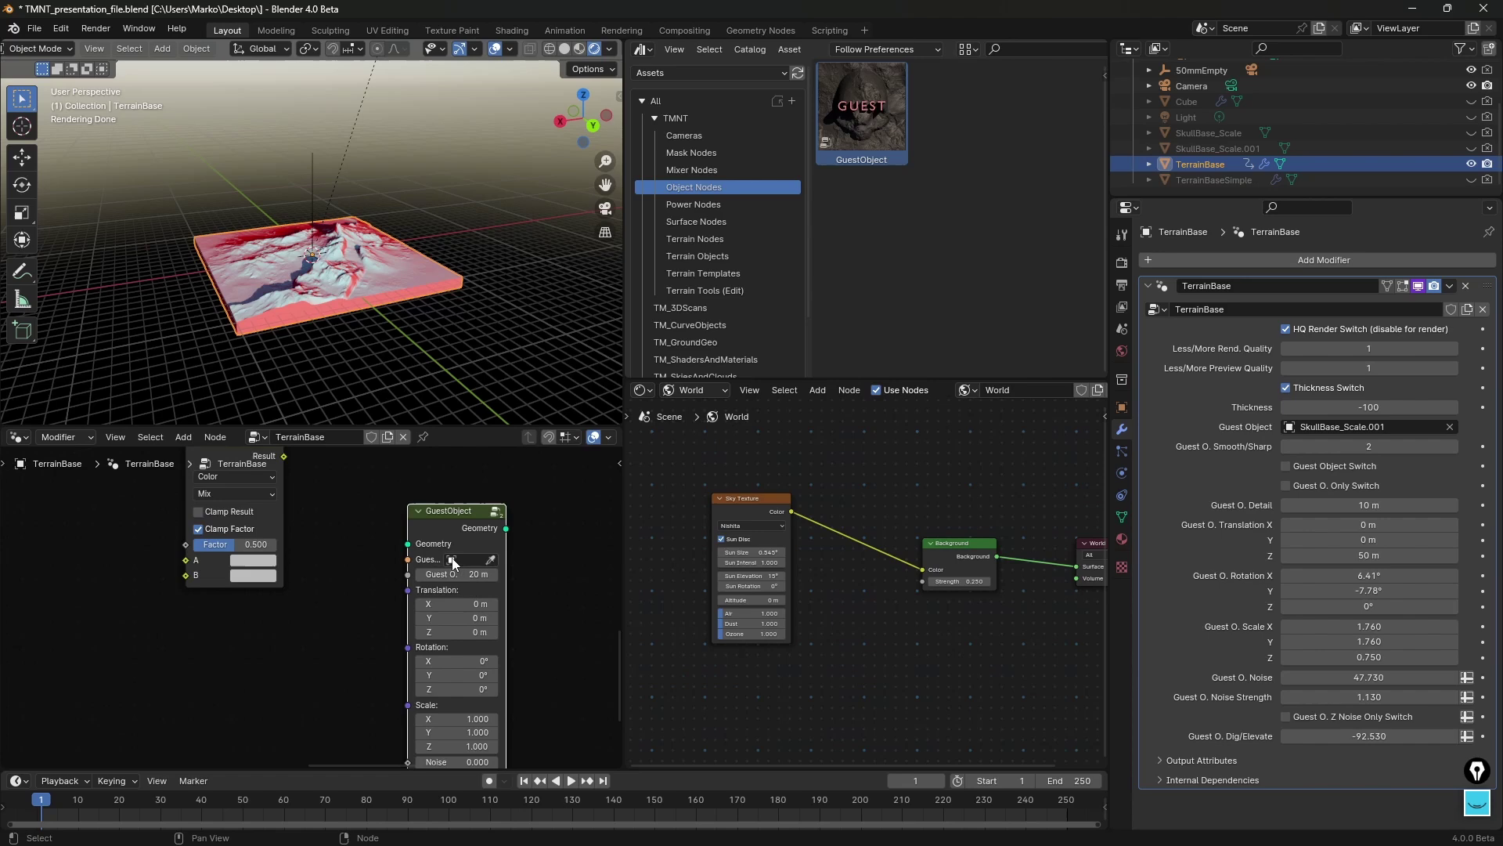
pyautogui.click(452, 561)
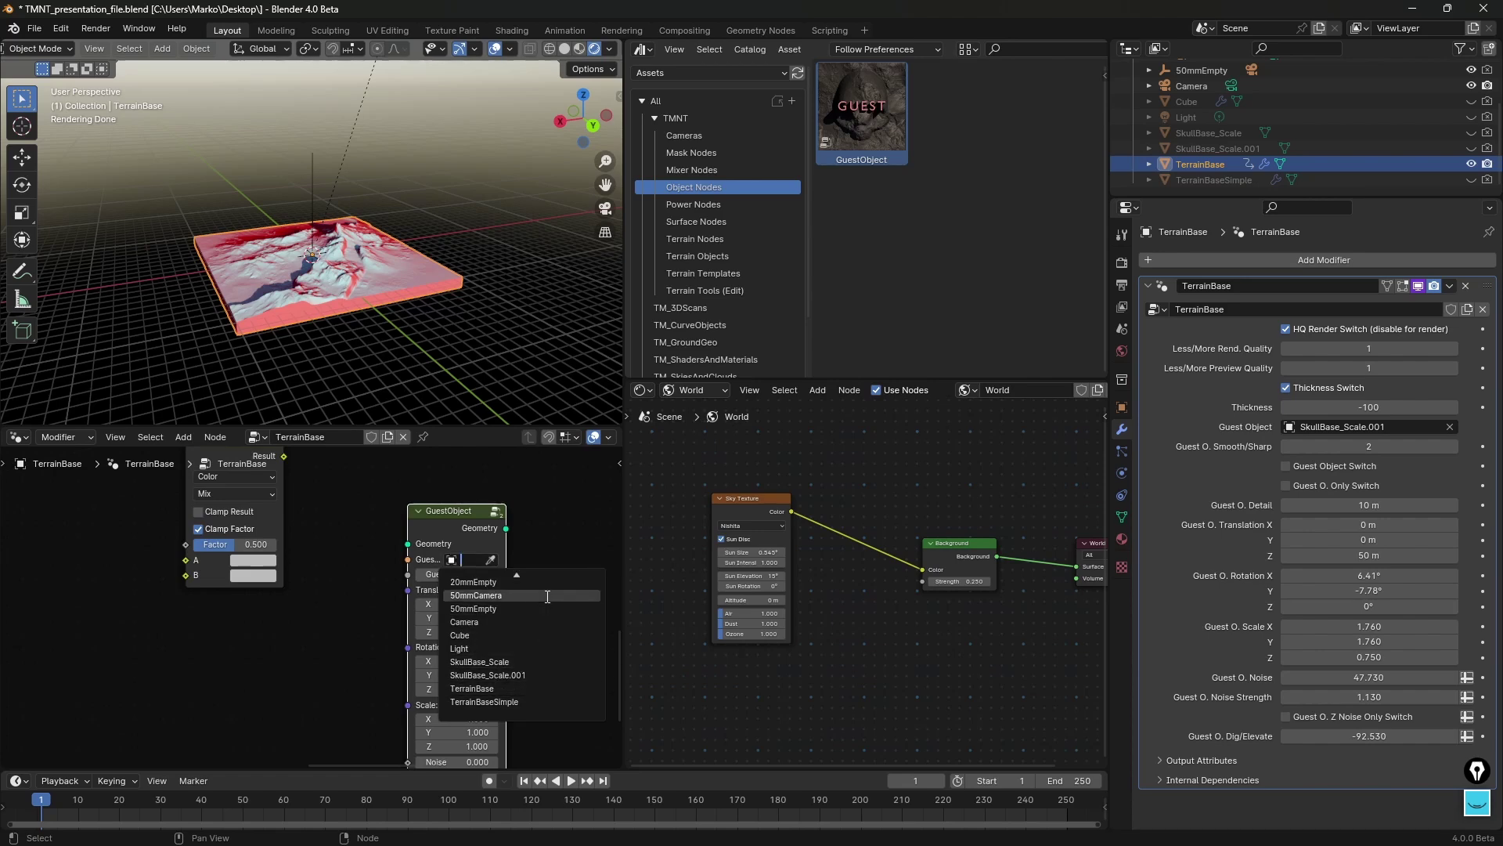
pyautogui.click(551, 501)
pyautogui.scroll(3, 551, 501)
pyautogui.scroll(-8, 519, 523)
pyautogui.moveTo(478, 538); pyautogui.dragTo(516, 546, button='middle')
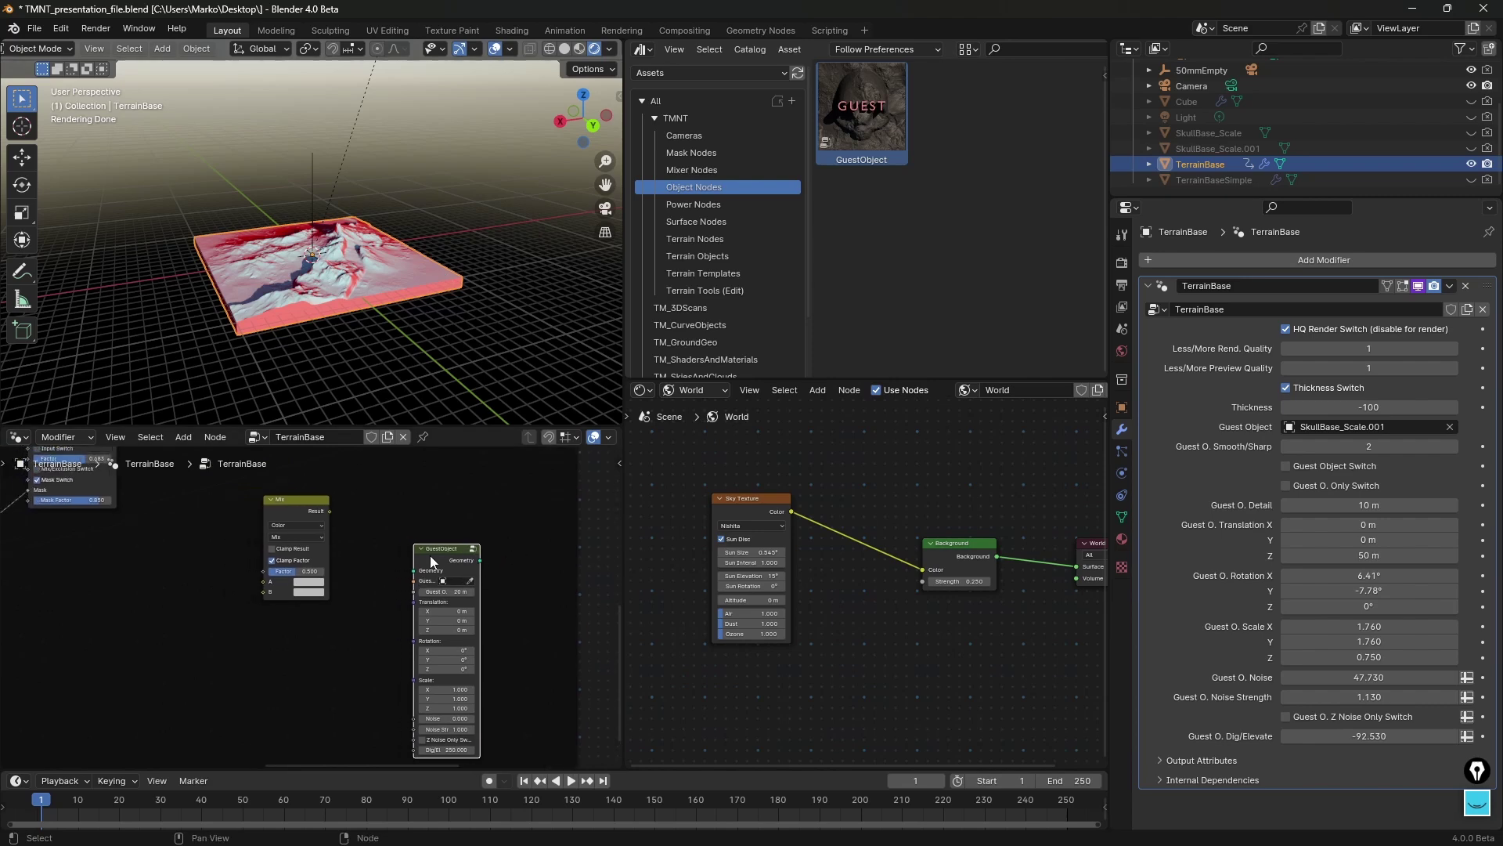
pyautogui.scroll(-2, 359, 614)
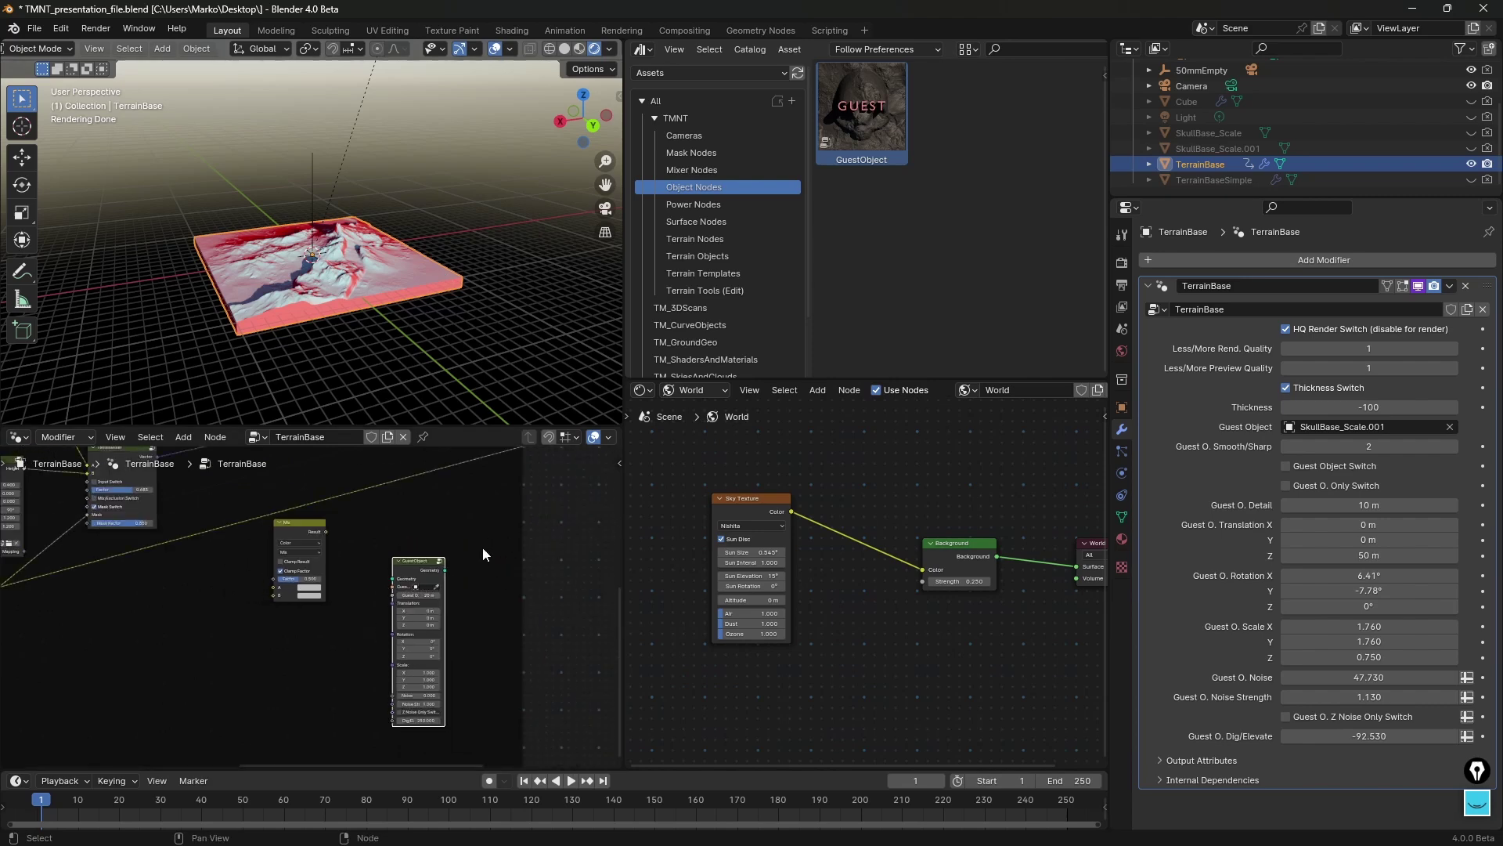
# Step: Browse the TMNT Terrain Objects and Power Nodes assets
pyautogui.click(699, 257)
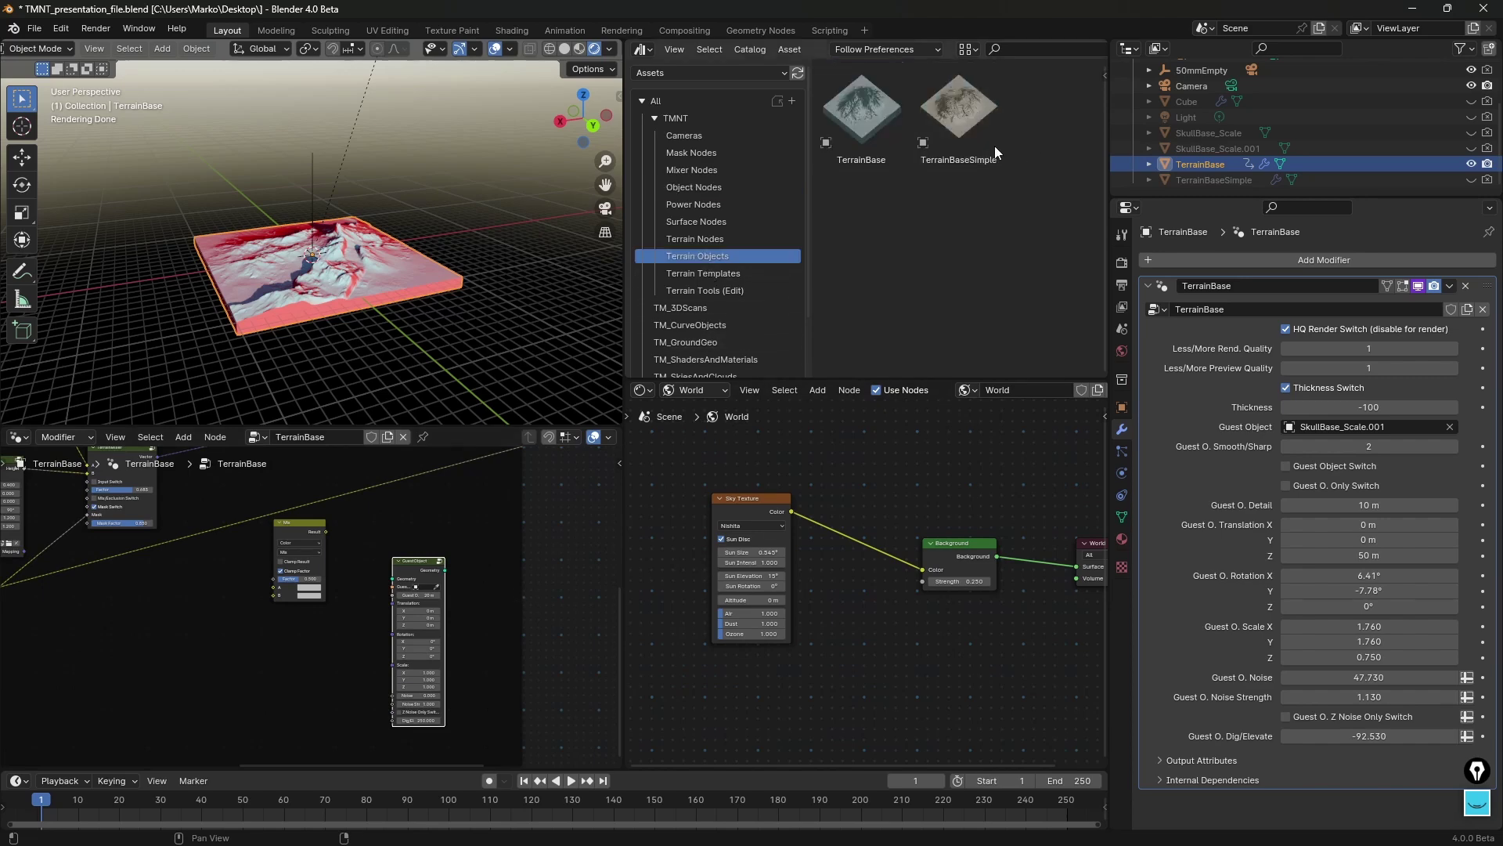
pyautogui.scroll(1, 480, 565)
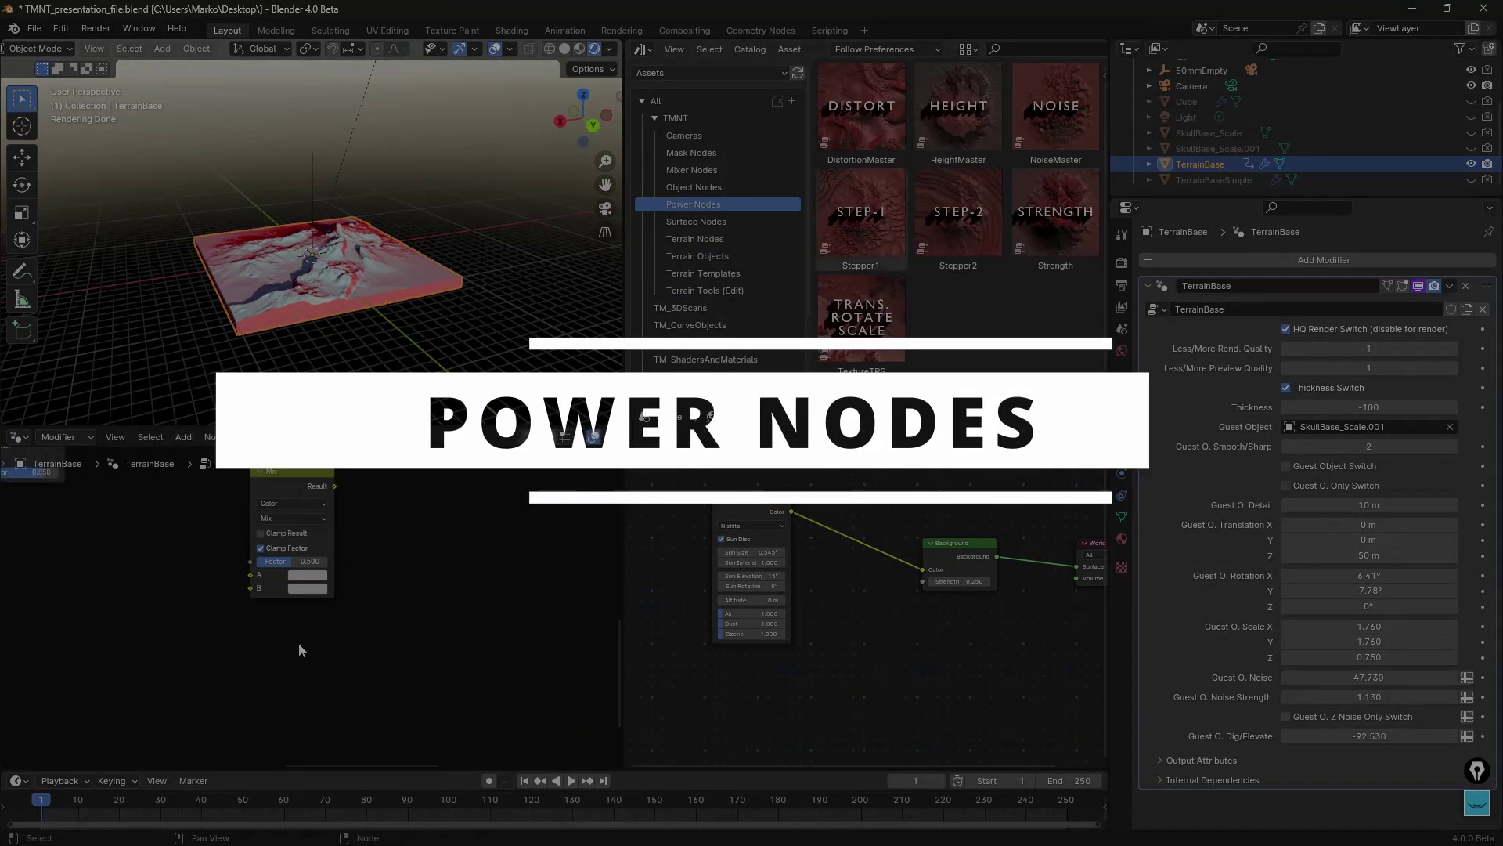
# Step: Delete the unused Mix node and the node below CanyonMask from the design area
pyautogui.moveTo(298, 642); pyautogui.dragTo(479, 650, button='middle')
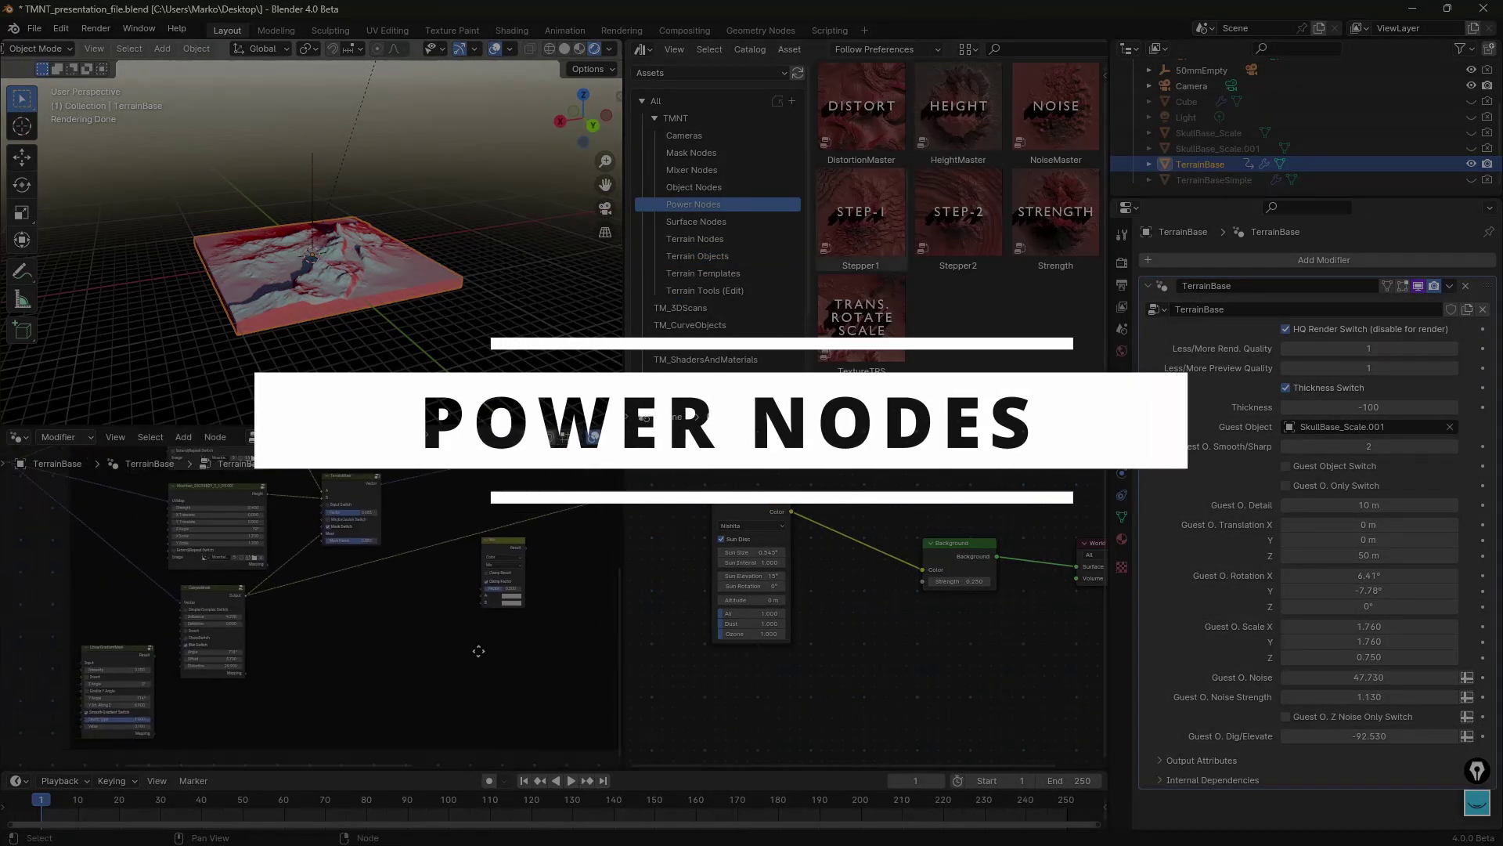
pyautogui.scroll(2, 485, 548)
pyautogui.moveTo(507, 551); pyautogui.dragTo(454, 597)
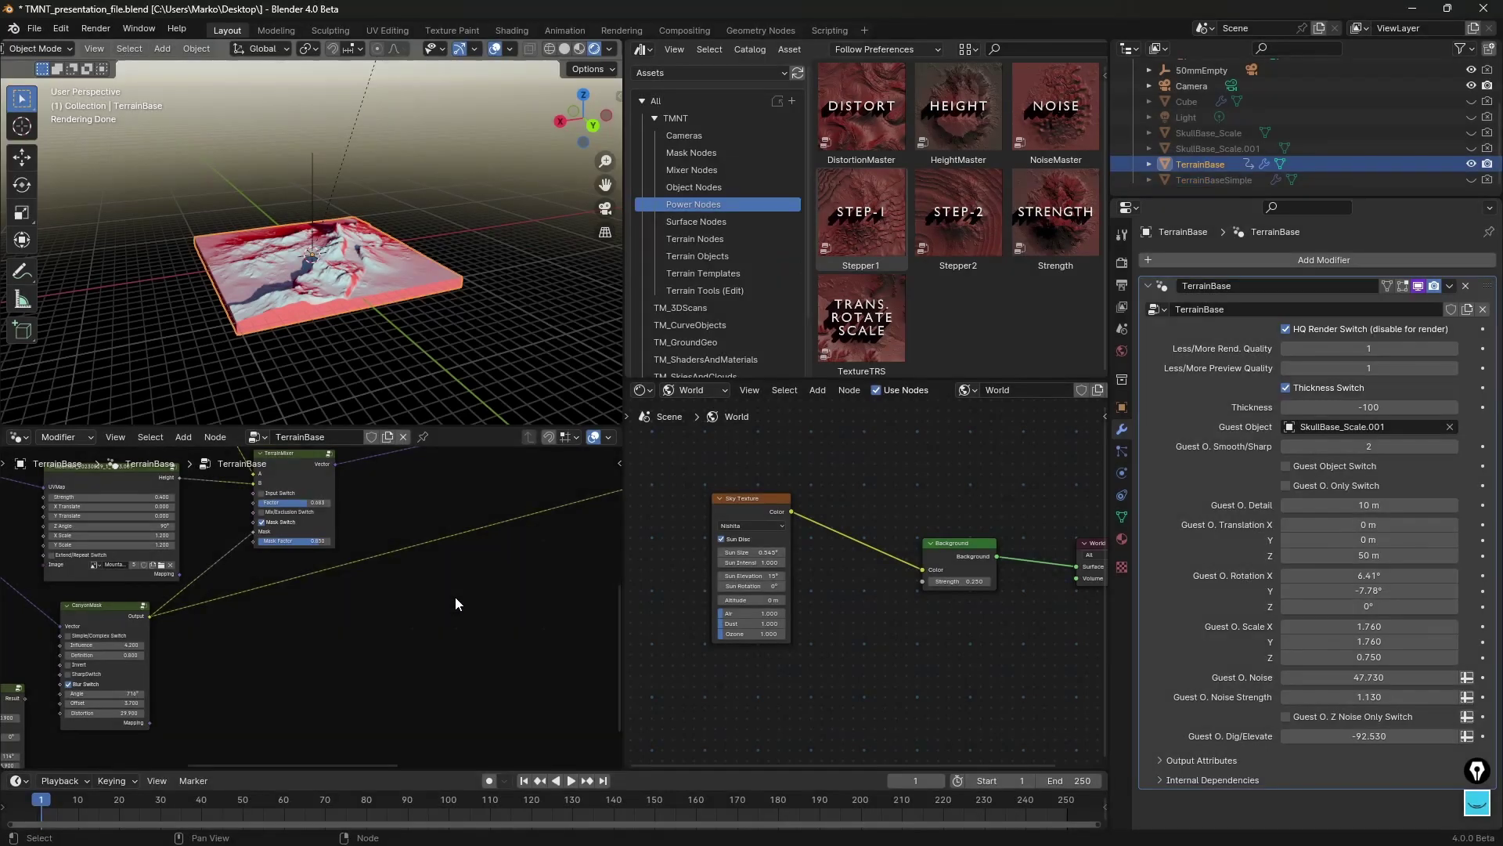
pyautogui.scroll(-2, 454, 595)
pyautogui.moveTo(426, 612); pyautogui.dragTo(431, 662, button='middle')
pyautogui.scroll(-1, 321, 665)
pyautogui.click(77, 717)
pyautogui.moveTo(104, 692); pyautogui.dragTo(121, 659, button='middle')
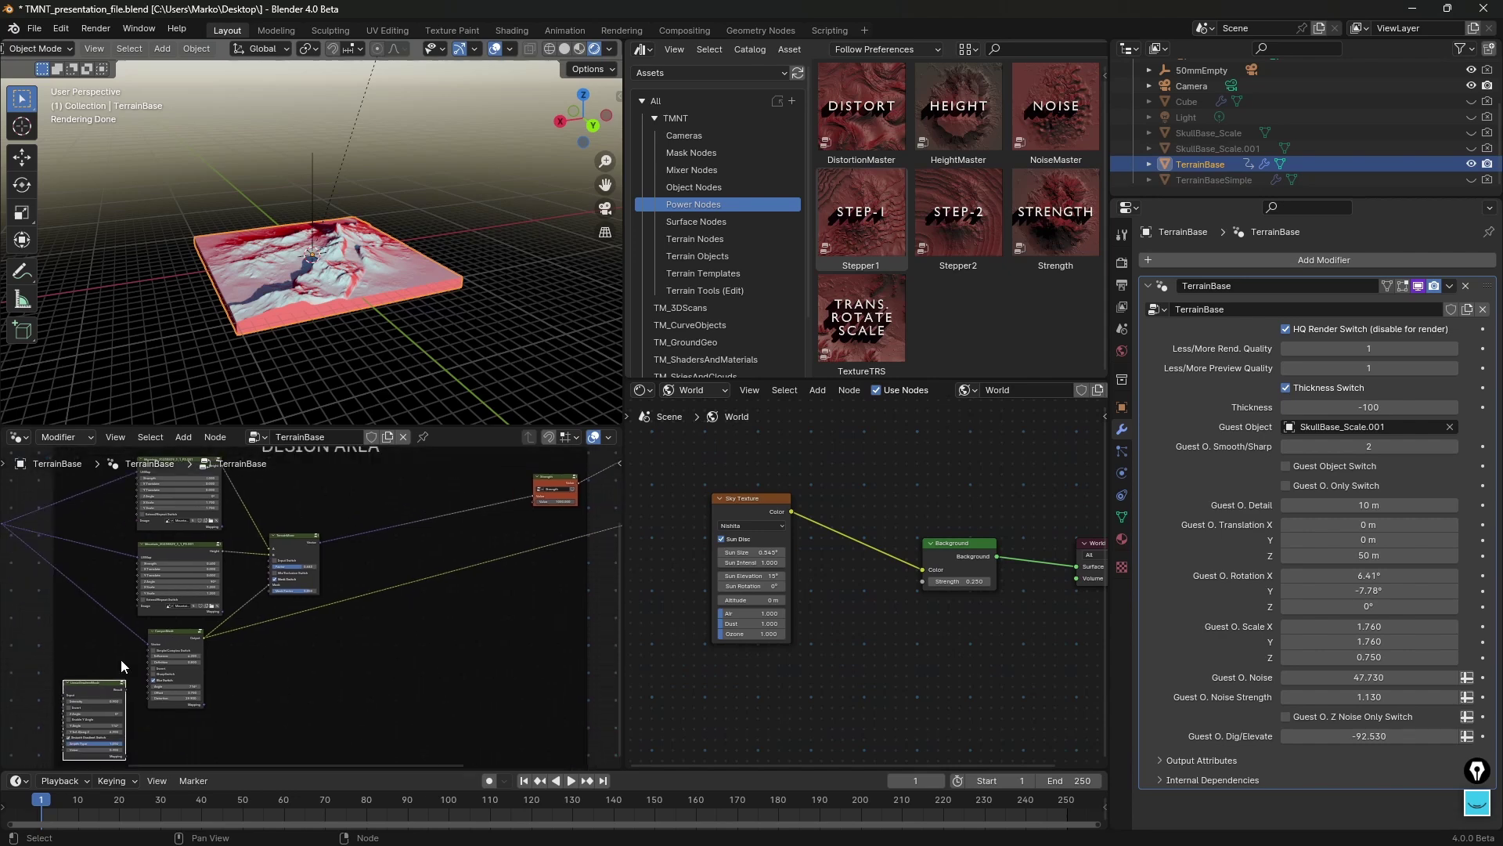
pyautogui.press('x')
# Step: Delete TerrainMixer and CanyonMask and cut the leftover link, keeping only the two mountain nodes and Strength
pyautogui.click(303, 544)
pyautogui.press('x')
pyautogui.moveTo(348, 600); pyautogui.dragTo(87, 678, button='middle')
pyautogui.scroll(-1, 86, 678)
pyautogui.keyDown('ctrl'); pyautogui.moveTo(288, 624); pyautogui.dragTo(301, 644, button='right'); pyautogui.keyUp('ctrl')
pyautogui.moveTo(301, 643); pyautogui.dragTo(509, 583, button='middle')
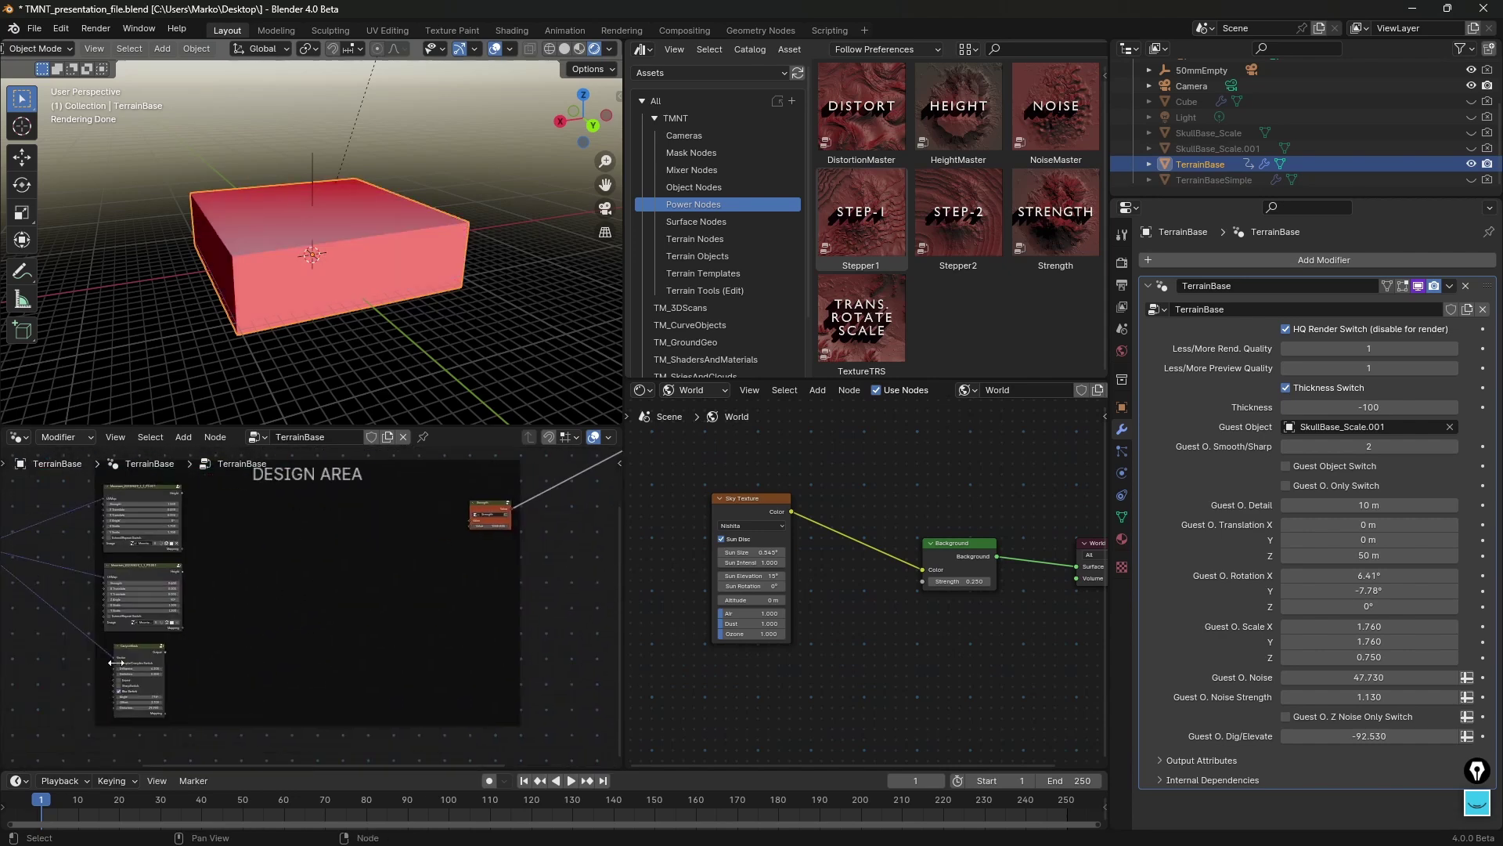
pyautogui.click(135, 649)
pyautogui.press('x')
# Step: Add the DistortionMaster power node to the design area and place it below the two mountain nodes
pyautogui.moveTo(848, 132); pyautogui.dragTo(249, 565)
pyautogui.moveTo(366, 585); pyautogui.dragTo(548, 609, button='middle')
pyautogui.scroll(8, 480, 617)
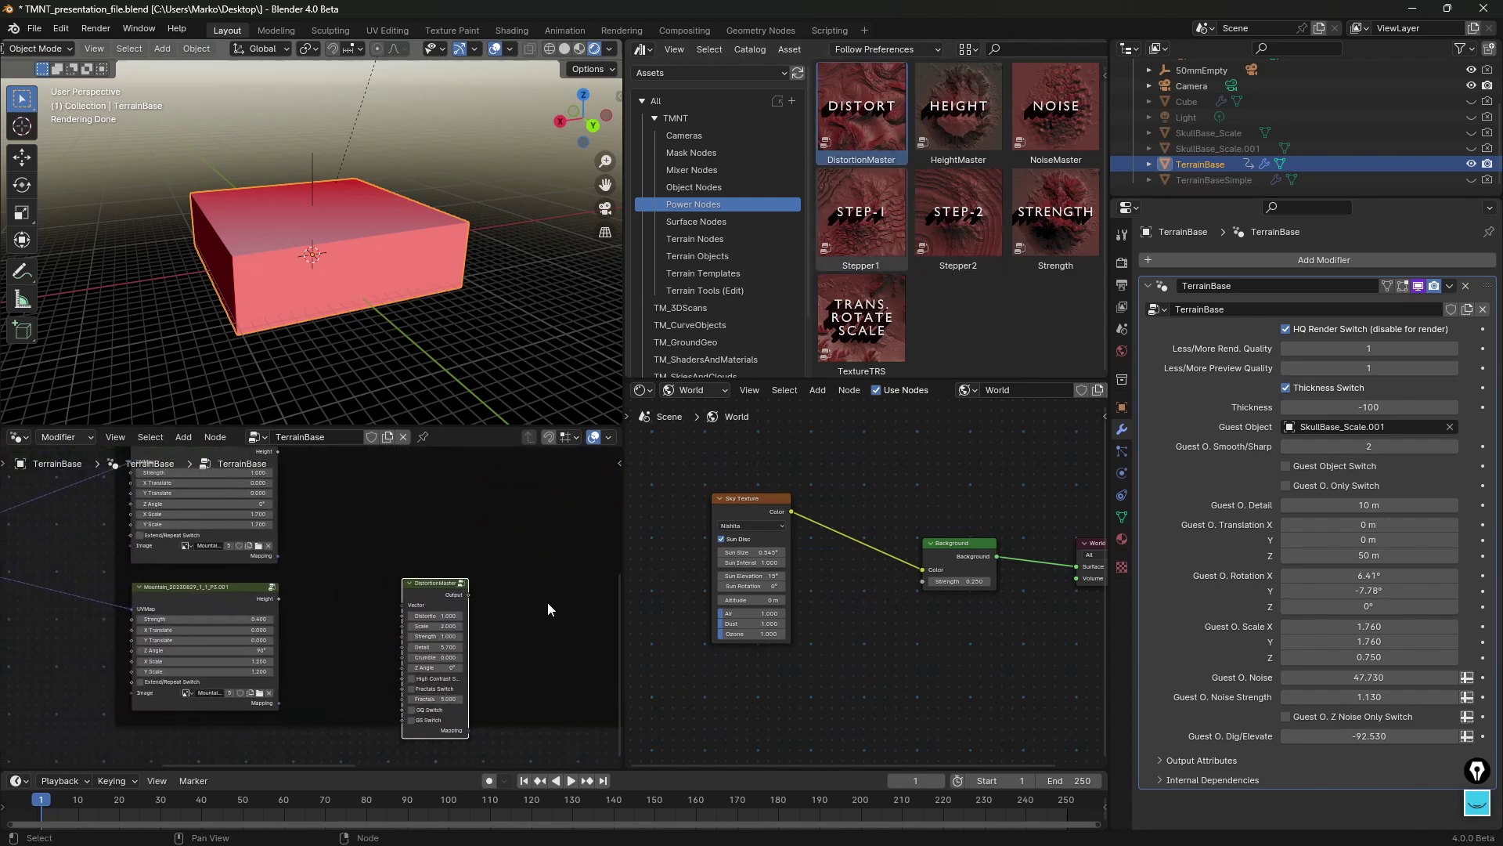
pyautogui.moveTo(430, 591); pyautogui.dragTo(325, 650)
pyautogui.keyDown('ctrl'); pyautogui.moveTo(380, 609); pyautogui.dragTo(383, 634, button='middle'); pyautogui.keyUp('ctrl')
pyautogui.moveTo(321, 626); pyautogui.dragTo(259, 677)
pyautogui.keyDown('ctrl'); pyautogui.moveTo(378, 619); pyautogui.dragTo(312, 600, button='middle'); pyautogui.keyUp('ctrl')
# Step: Add a color Mix node, feed both mountain nodes' Height outputs into A and B, and link its Result to Strength
pyautogui.hotkey('shift', 'a')
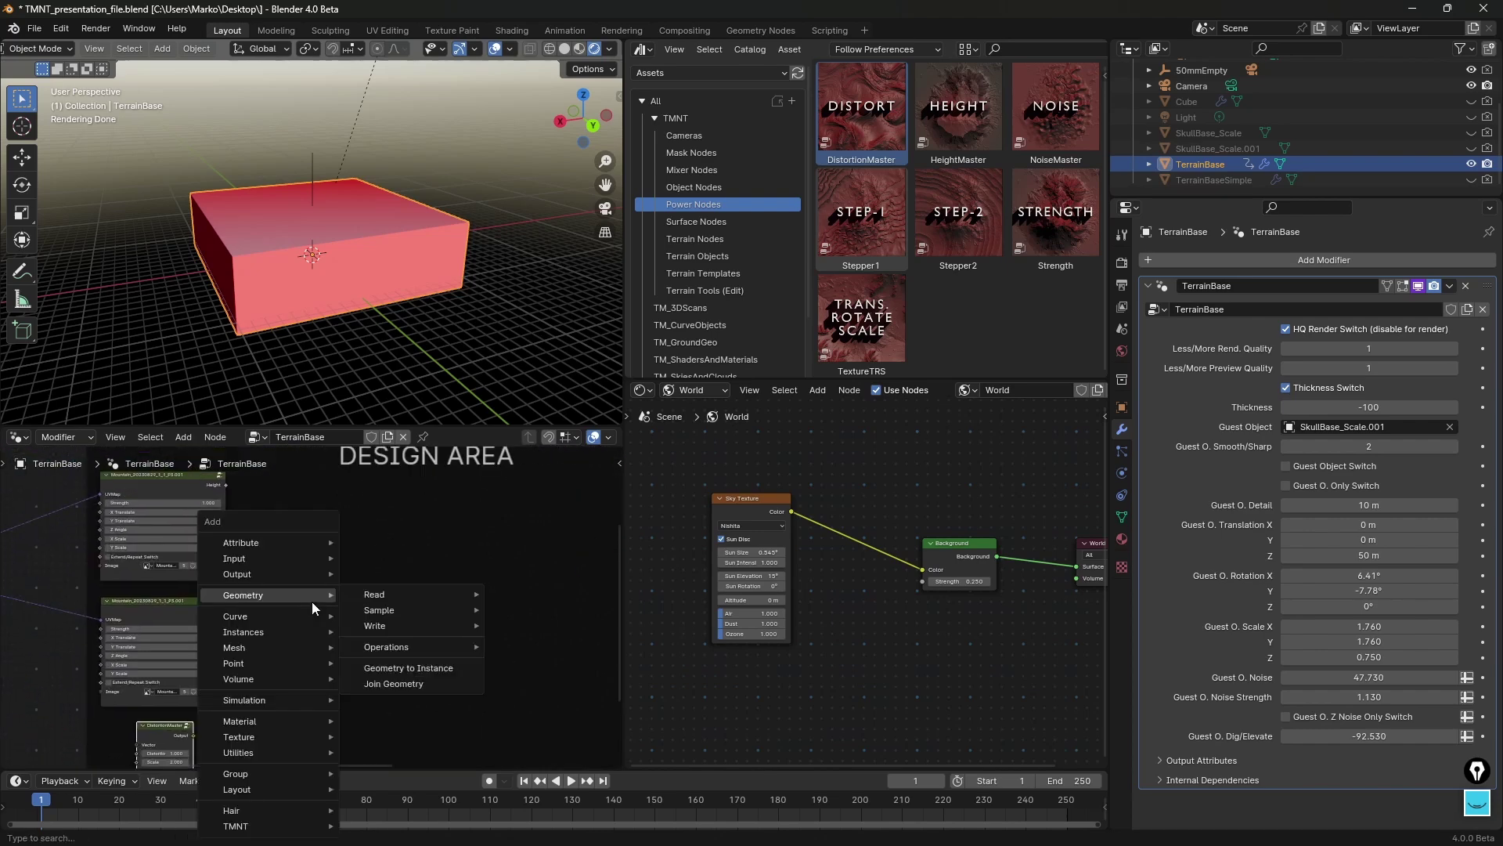
pyautogui.write('mix')
pyautogui.press('Return')
pyautogui.click(312, 519)
pyautogui.moveTo(225, 484); pyautogui.dragTo(318, 590)
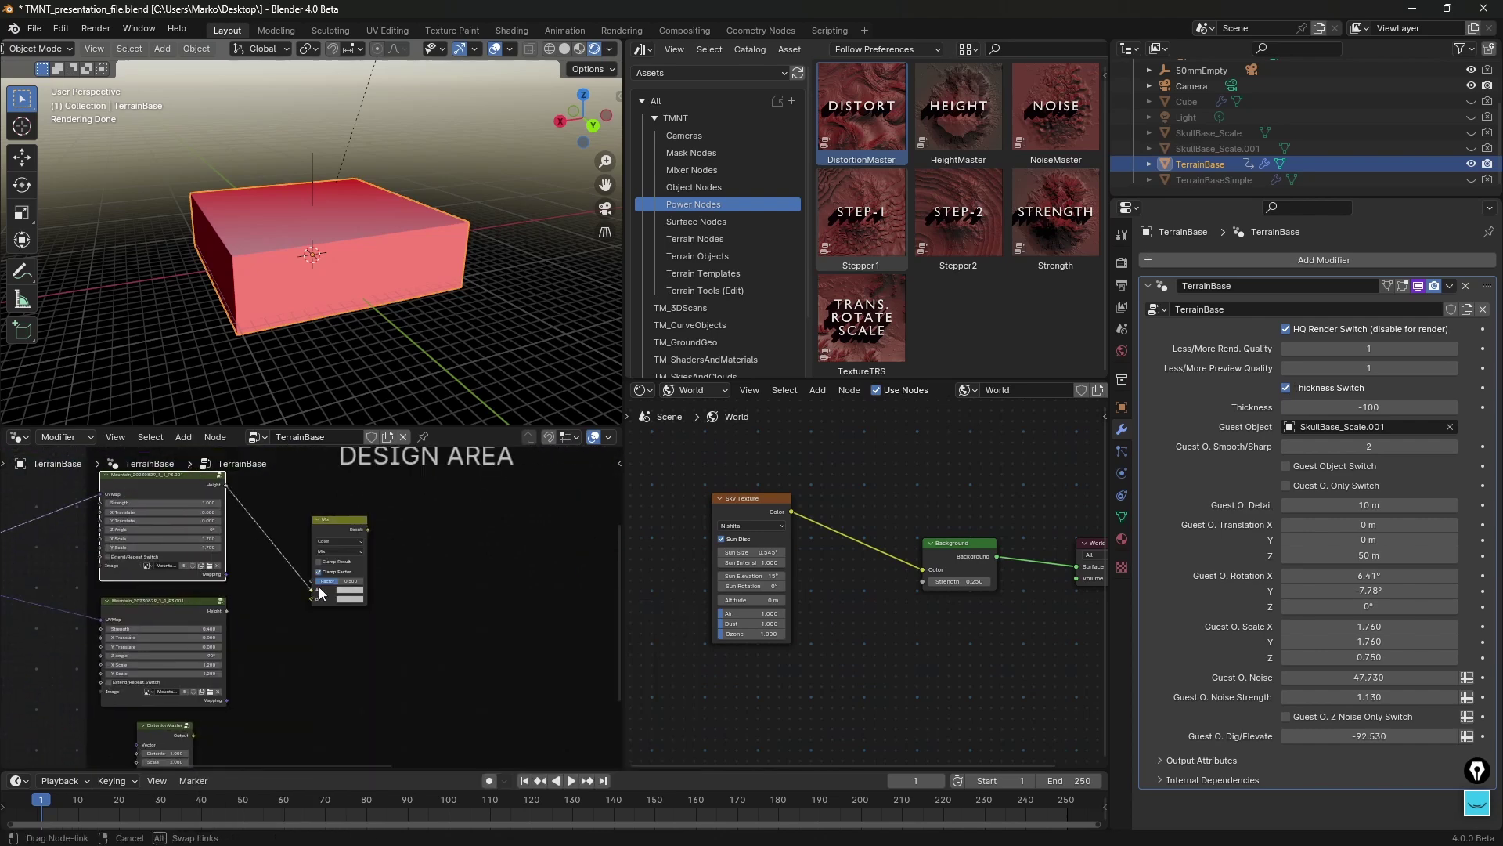
pyautogui.moveTo(227, 611); pyautogui.dragTo(312, 599)
pyautogui.scroll(-2, 356, 648)
pyautogui.moveTo(358, 651); pyautogui.dragTo(252, 672, button='middle')
pyautogui.moveTo(258, 564); pyautogui.dragTo(532, 565)
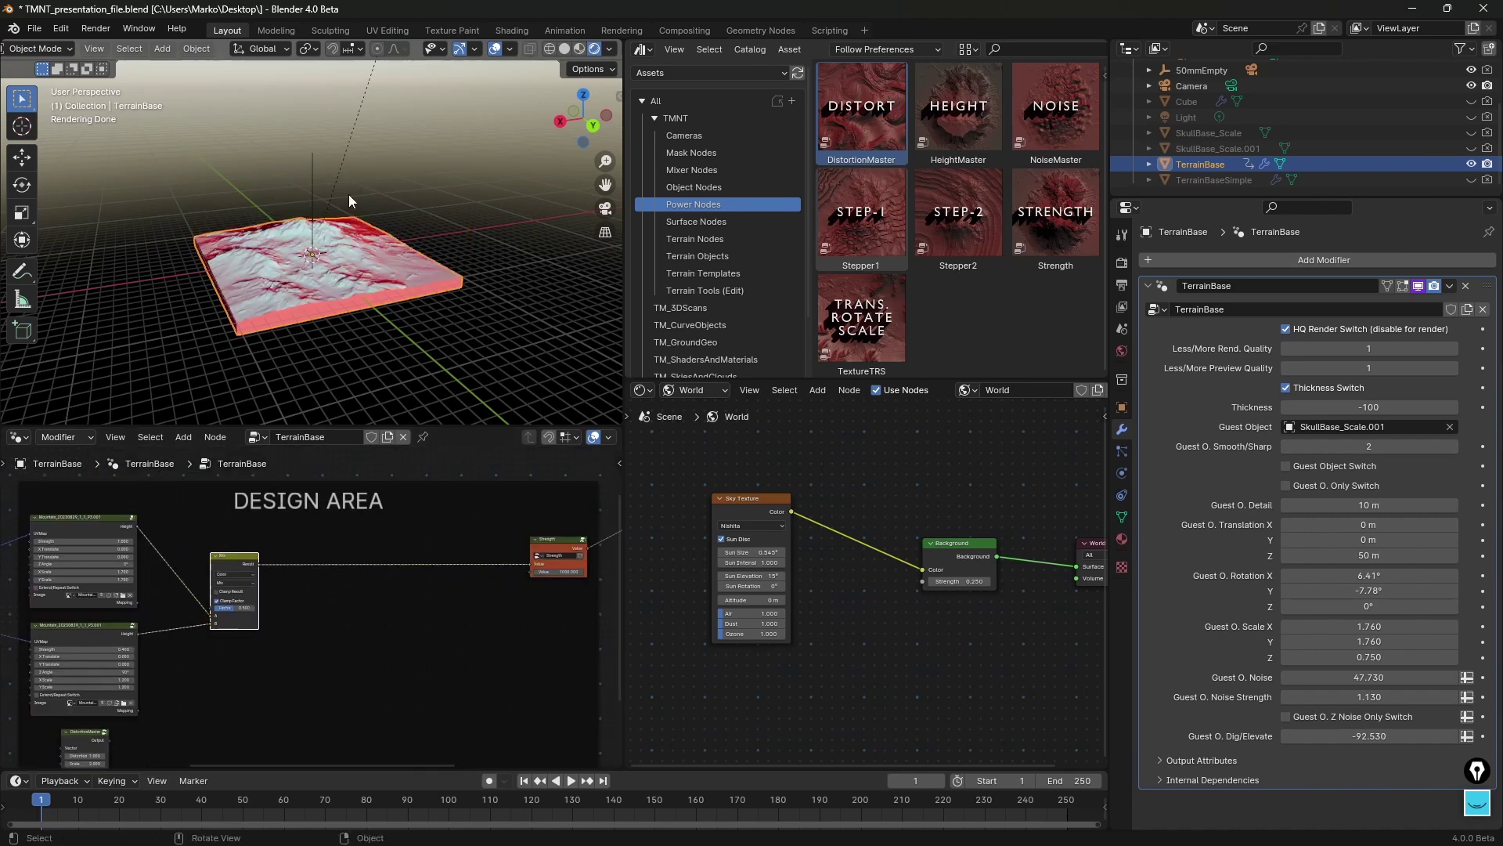
pyautogui.moveTo(372, 274); pyautogui.dragTo(379, 322, button='middle')
# Step: Move DistortionMaster farther down and to the left of the two mountain nodes
pyautogui.moveTo(284, 589); pyautogui.dragTo(516, 527, button='middle')
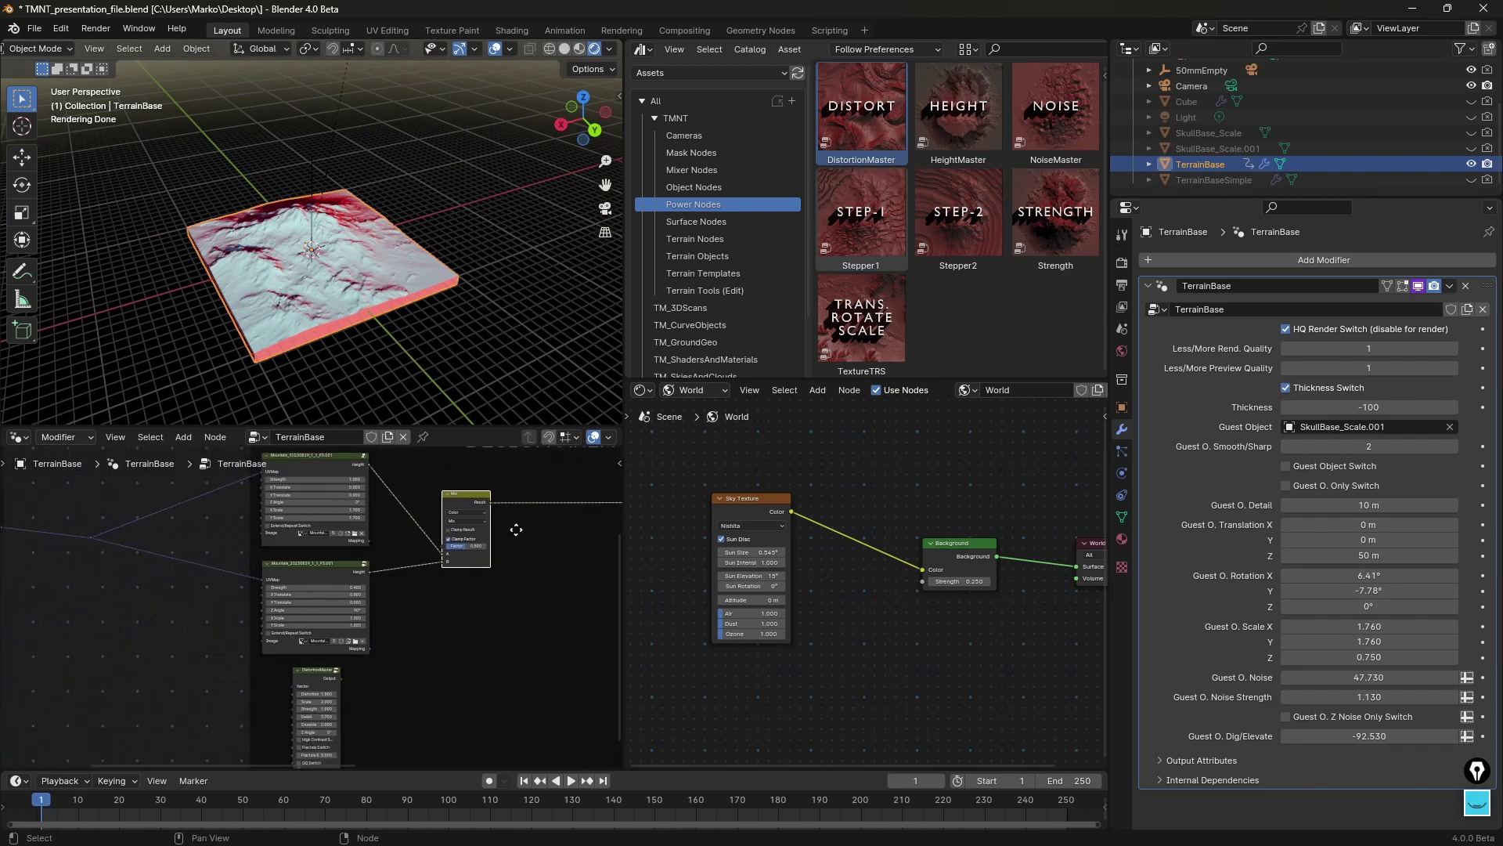
pyautogui.scroll(-2, 439, 622)
pyautogui.scroll(-1, 379, 558)
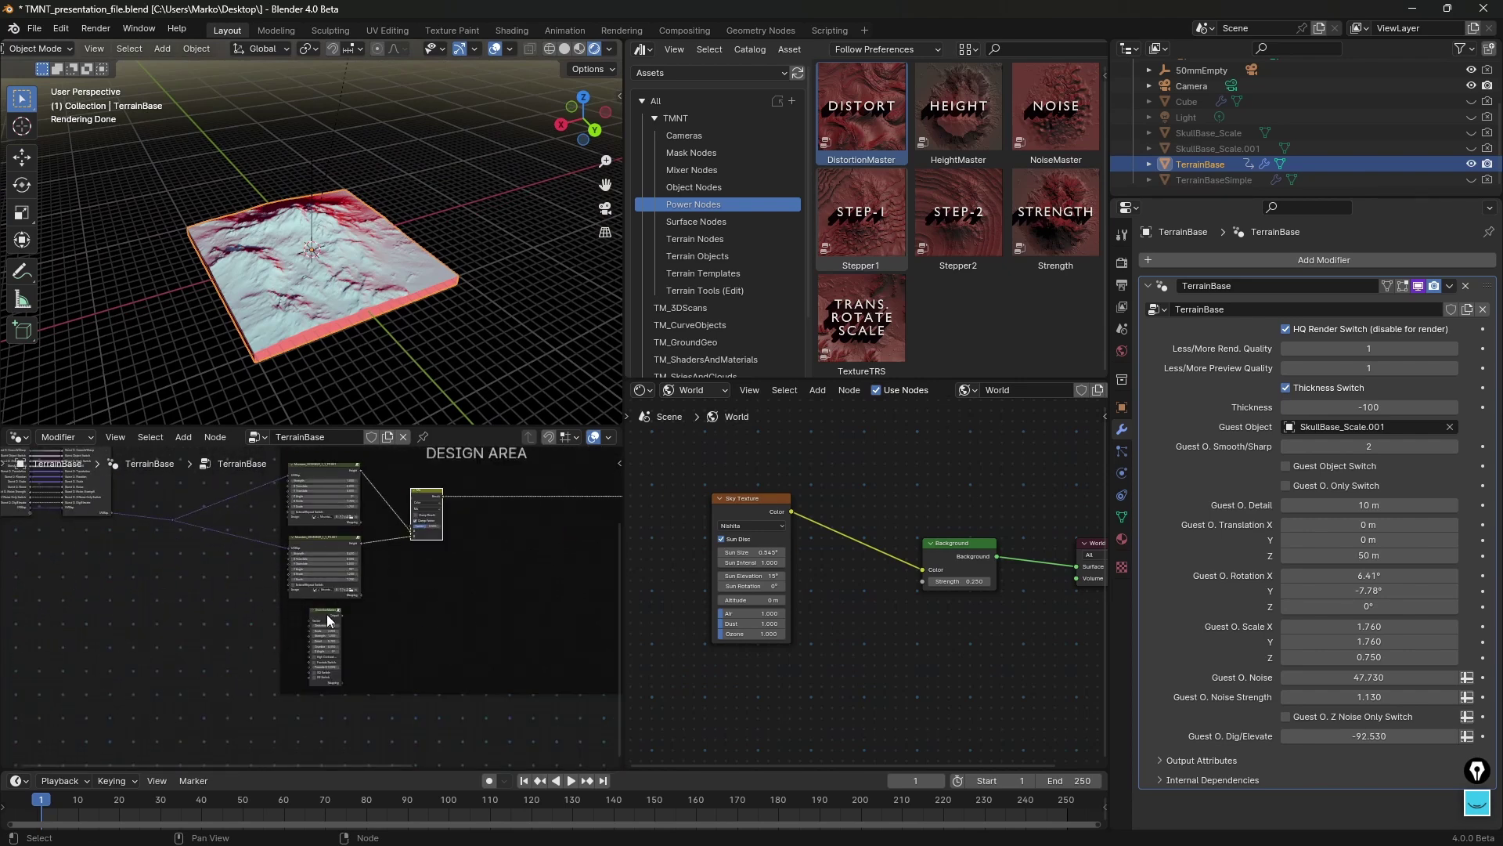
pyautogui.moveTo(329, 621); pyautogui.dragTo(314, 639)
pyautogui.scroll(1, 383, 635)
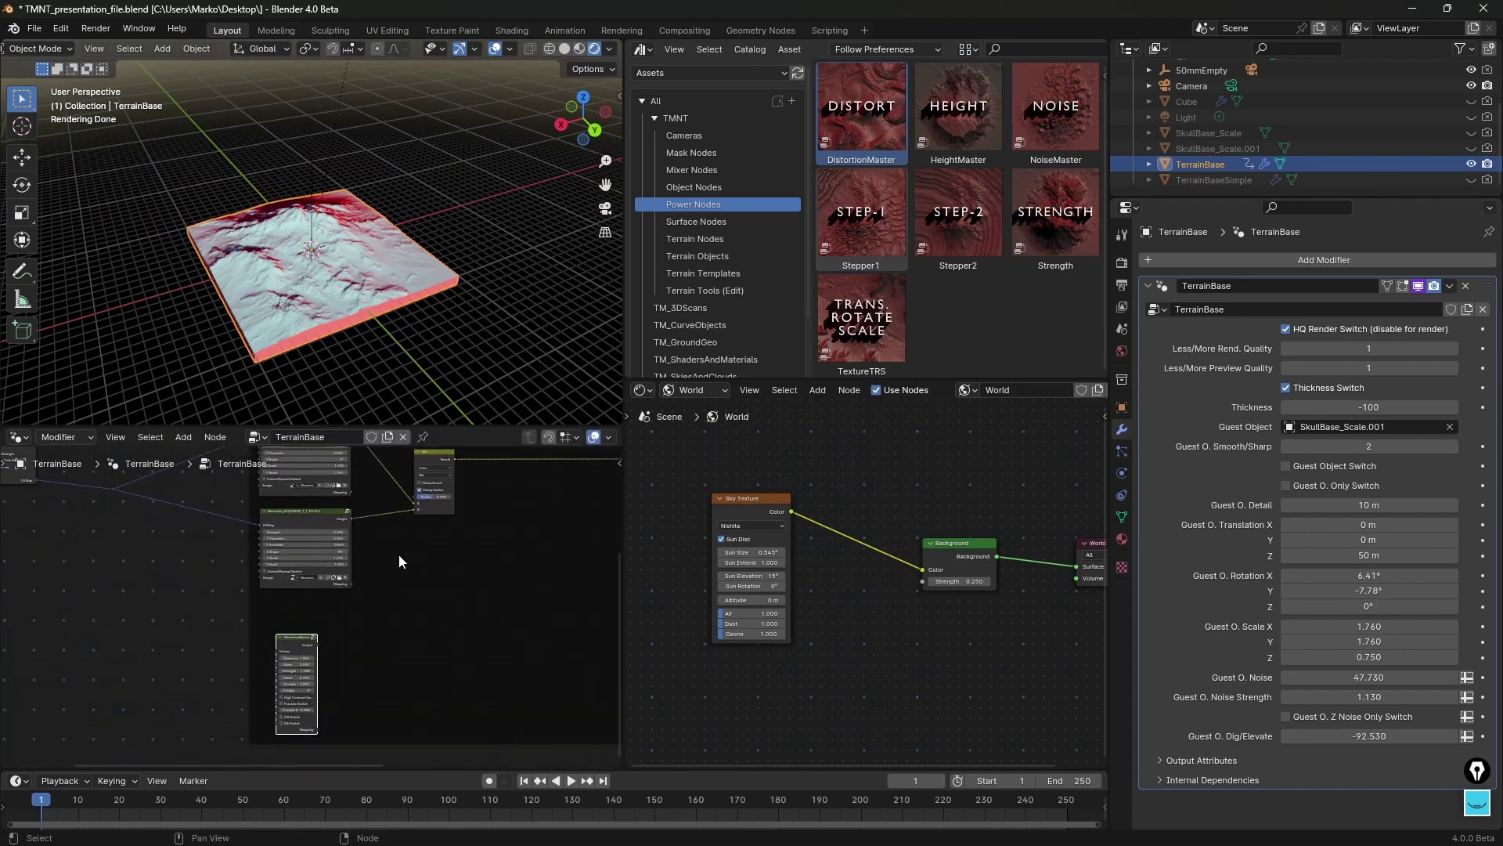
pyautogui.moveTo(399, 590); pyautogui.dragTo(409, 642, button='middle')
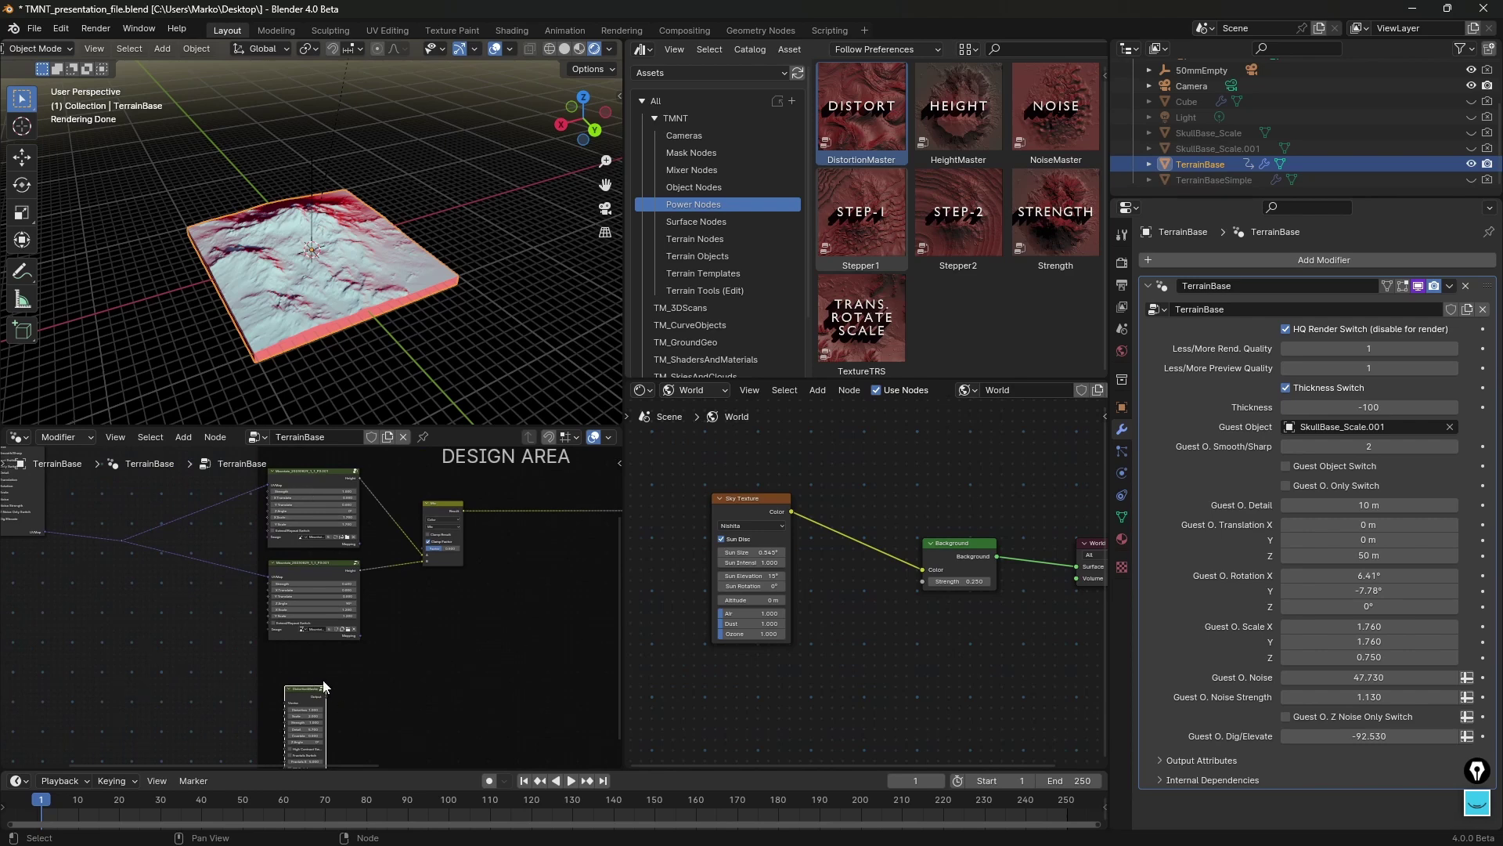
pyautogui.moveTo(304, 689); pyautogui.dragTo(141, 678)
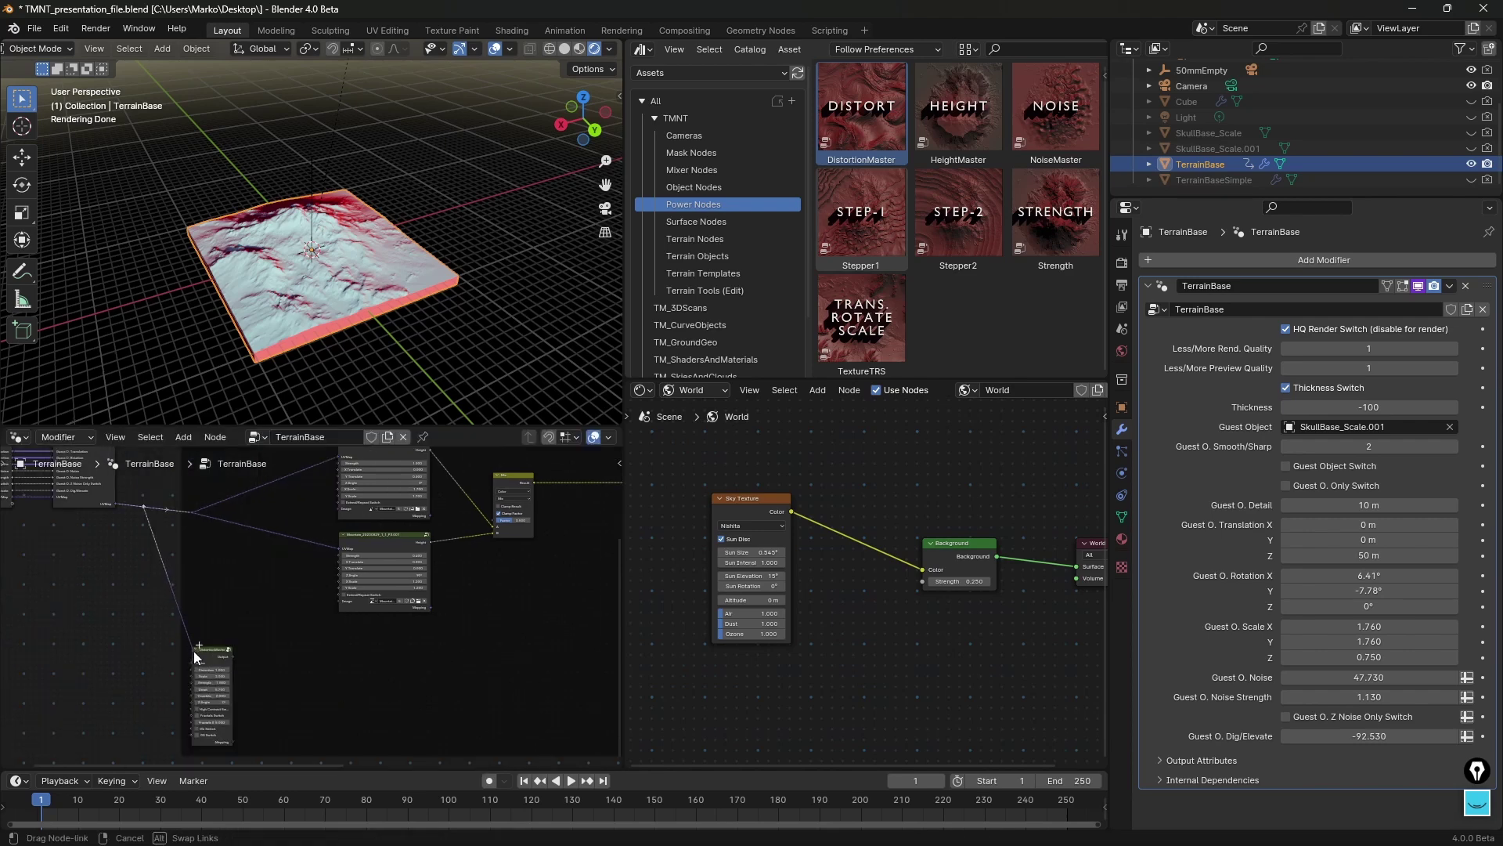
# Step: Connect the group input's UVMap to DistortionMaster's Vector input and adjust the node's position
pyautogui.moveTo(194, 650); pyautogui.dragTo(195, 663)
pyautogui.moveTo(209, 660); pyautogui.dragTo(241, 581, button='middle')
pyautogui.scroll(6, 274, 564)
pyautogui.moveTo(244, 519); pyautogui.dragTo(264, 657, button='middle')
pyautogui.moveTo(246, 718); pyautogui.dragTo(208, 644)
pyautogui.scroll(-3, 326, 643)
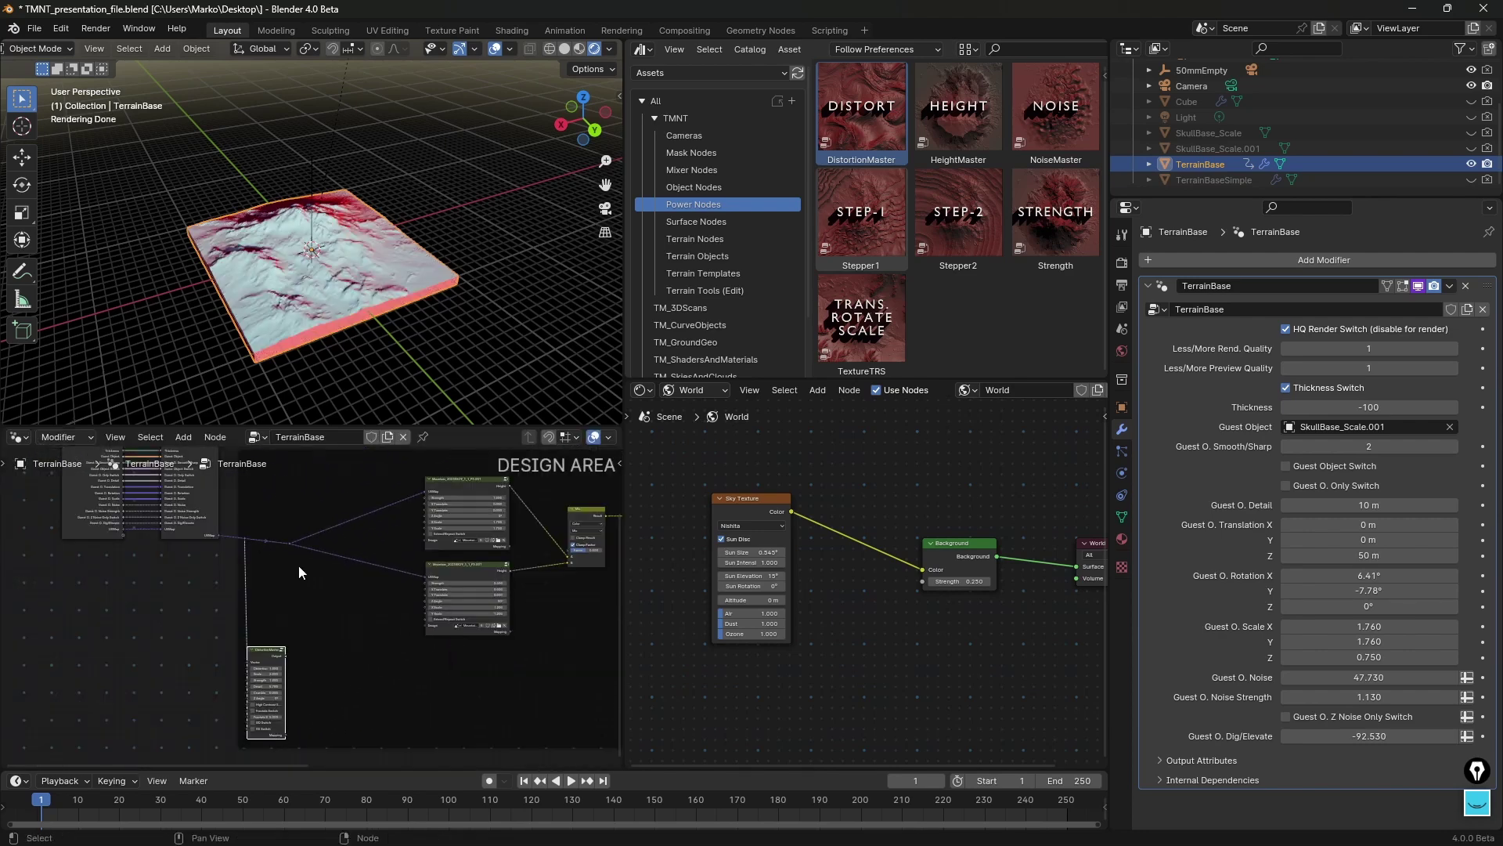
# Step: Add a color mix node after DistortionMaster, with UVMap in A and DistortionMaster's Output in B
pyautogui.scroll(3, 326, 642)
pyautogui.moveTo(352, 622); pyautogui.dragTo(303, 625, button='middle')
pyautogui.moveTo(257, 644); pyautogui.dragTo(329, 610)
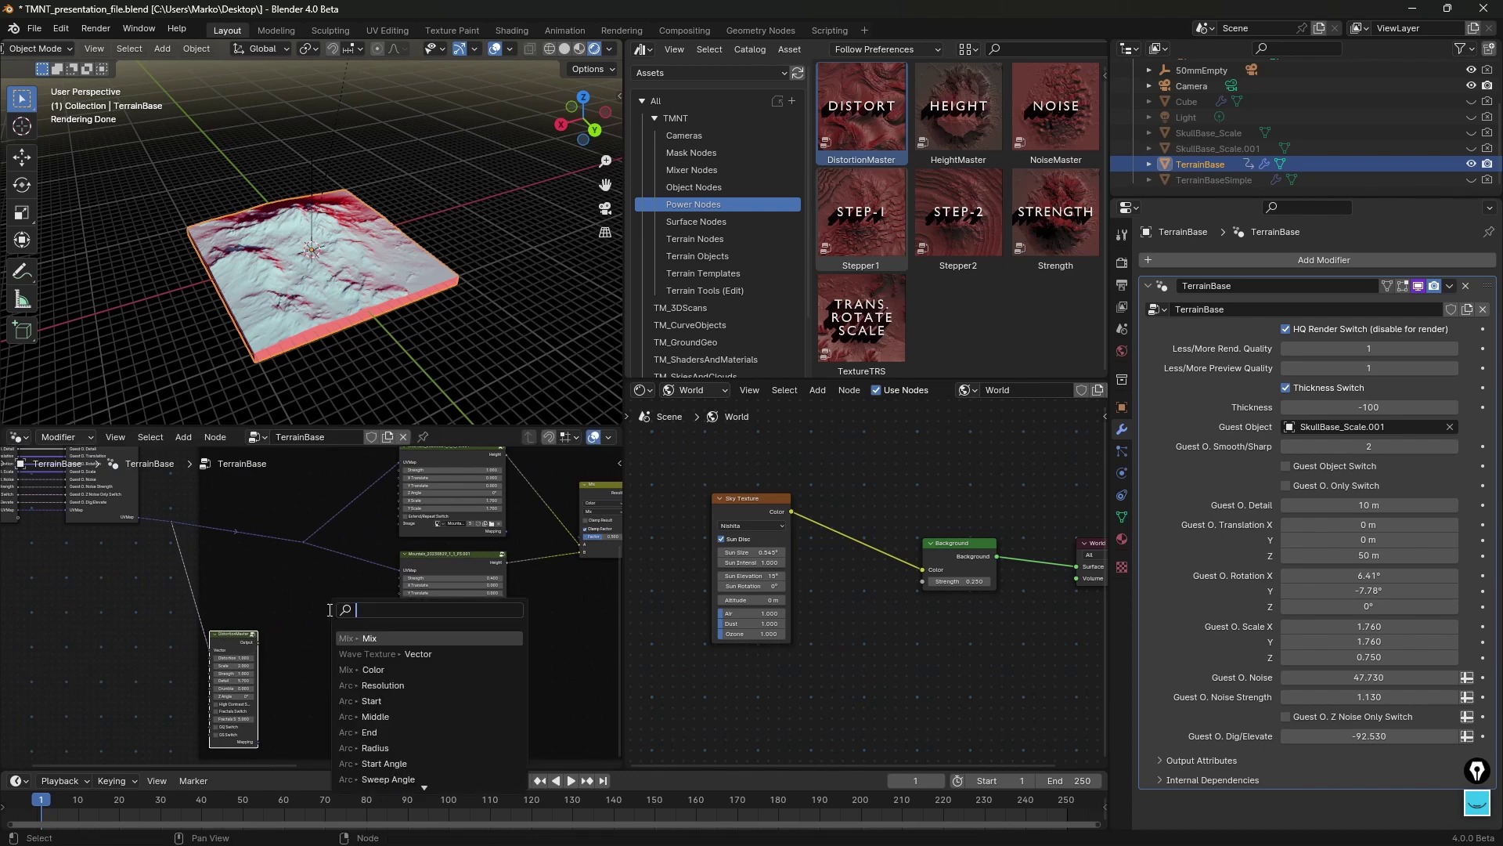
pyautogui.write('mix c')
pyautogui.click(357, 635)
pyautogui.click(316, 609)
pyautogui.scroll(5, 313, 608)
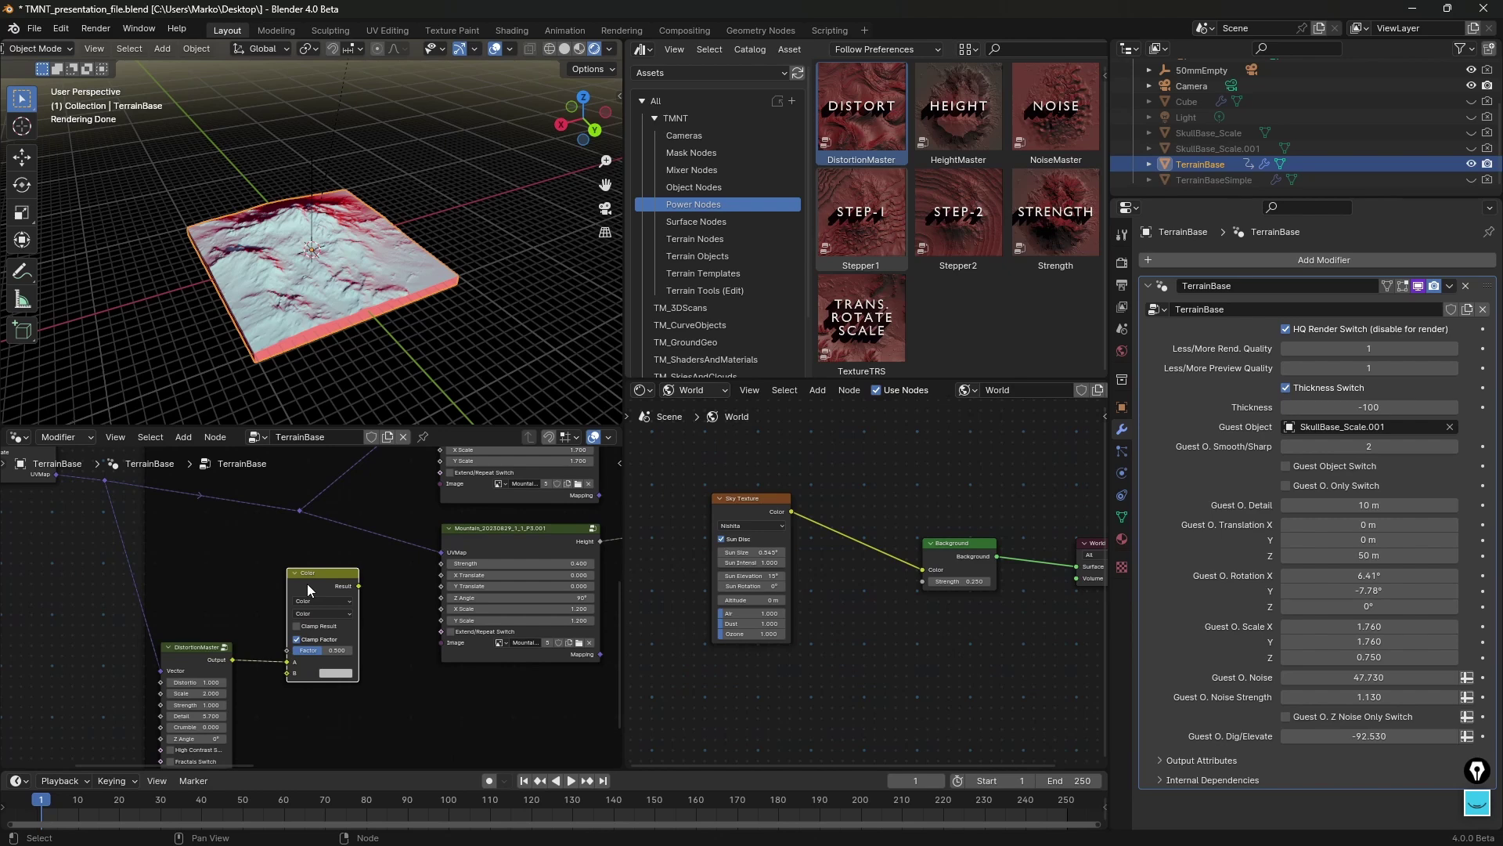
pyautogui.moveTo(307, 584); pyautogui.dragTo(300, 566)
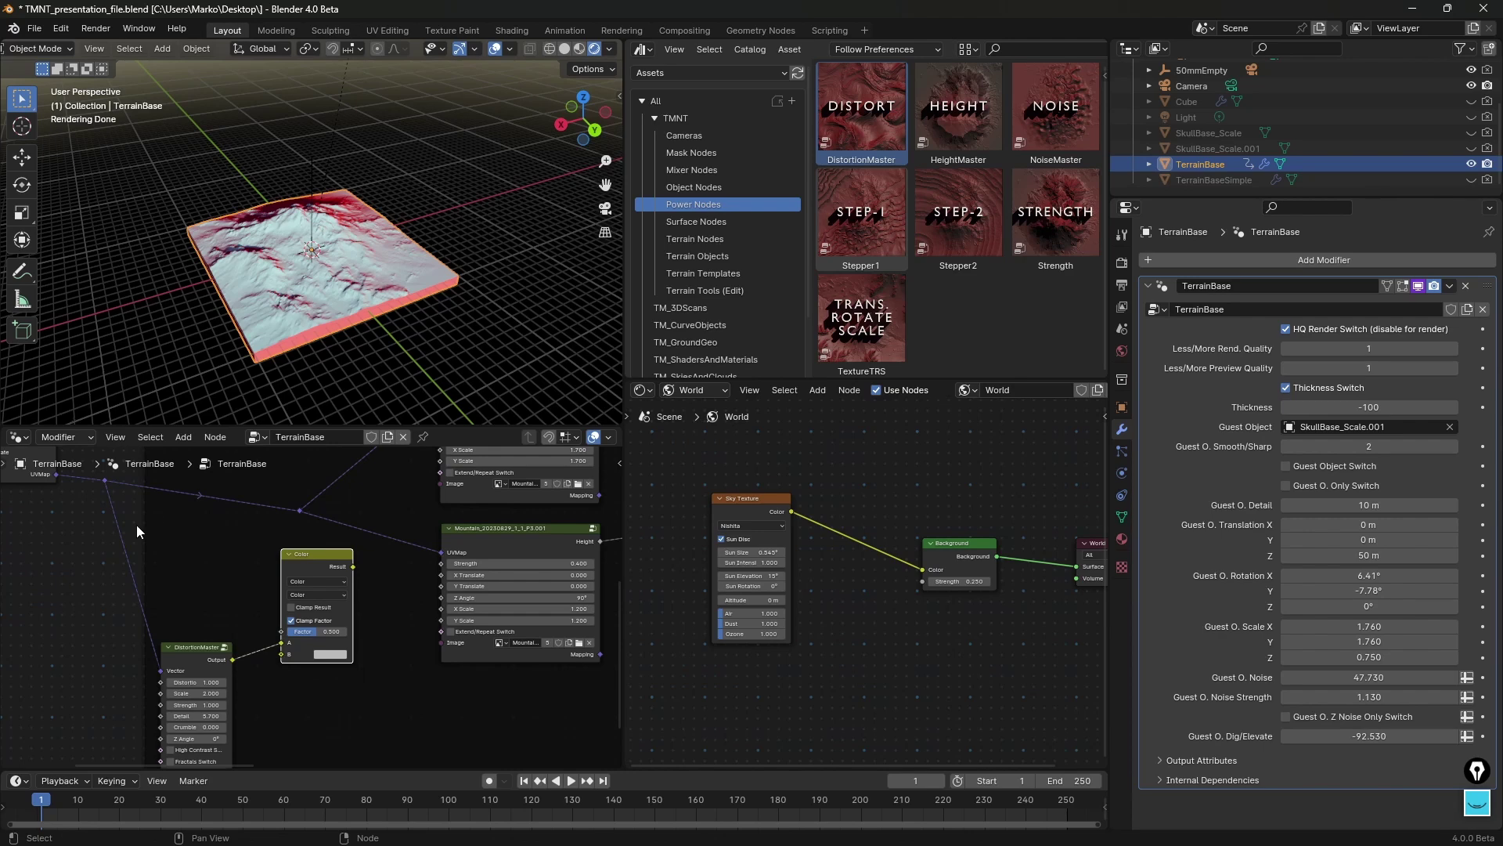
pyautogui.scroll(-1, 265, 649)
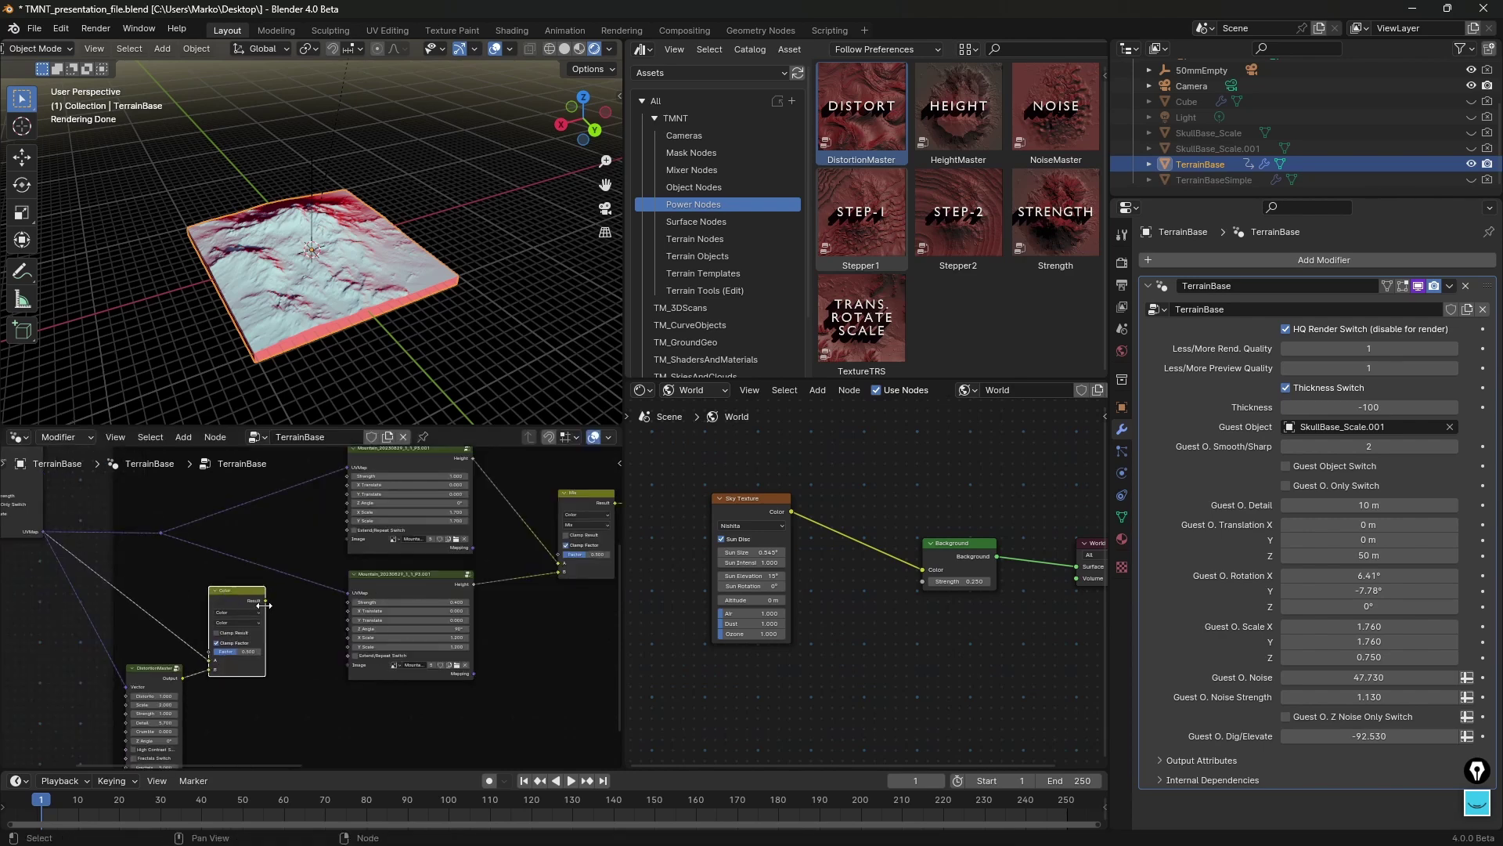
# Step: Connect the new color mix node's Result to both mountain nodes' UVMap inputs and set its blending mode to Mix
pyautogui.moveTo(265, 601); pyautogui.dragTo(346, 528)
pyautogui.moveTo(264, 664); pyautogui.dragTo(237, 607)
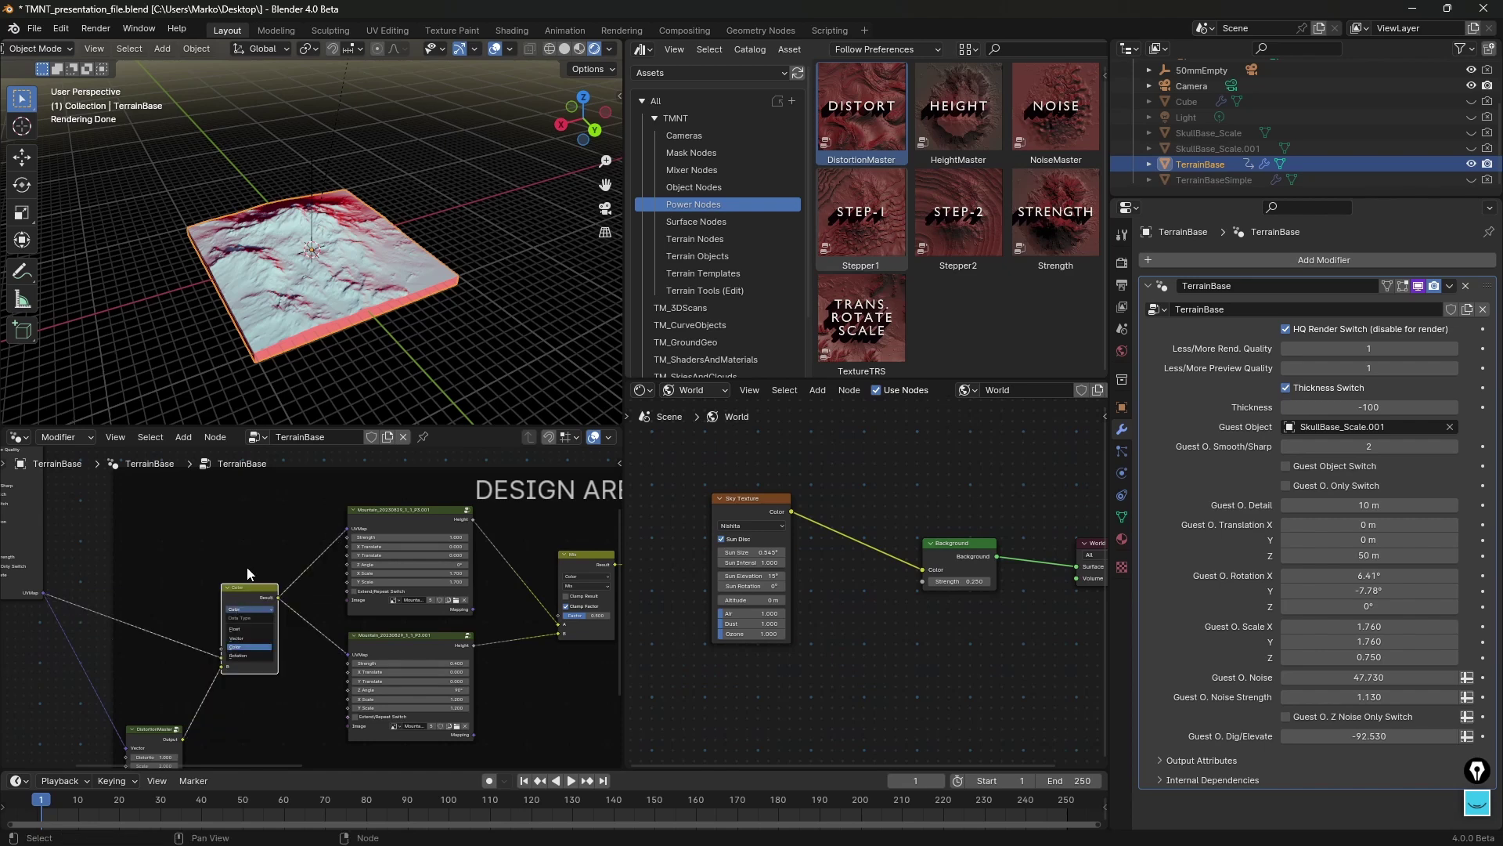
pyautogui.click(261, 620)
pyautogui.click(256, 641)
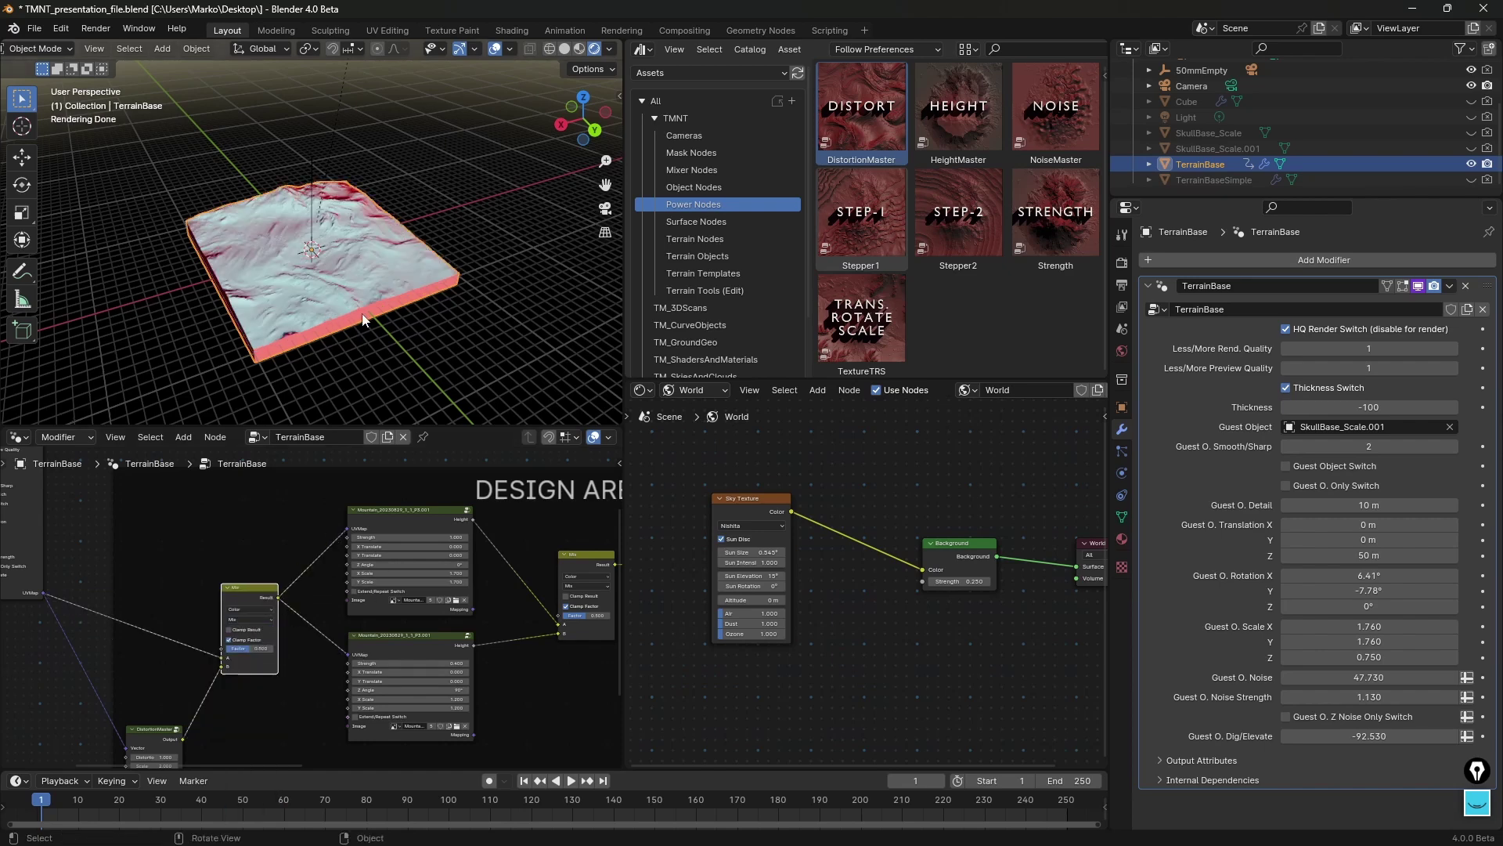
# Step: Raise the Factor of the Mix node after DistortionMaster and inspect the distorted terrain from several angles
pyautogui.moveTo(364, 315); pyautogui.dragTo(479, 271, button='middle')
pyautogui.scroll(4, 369, 298)
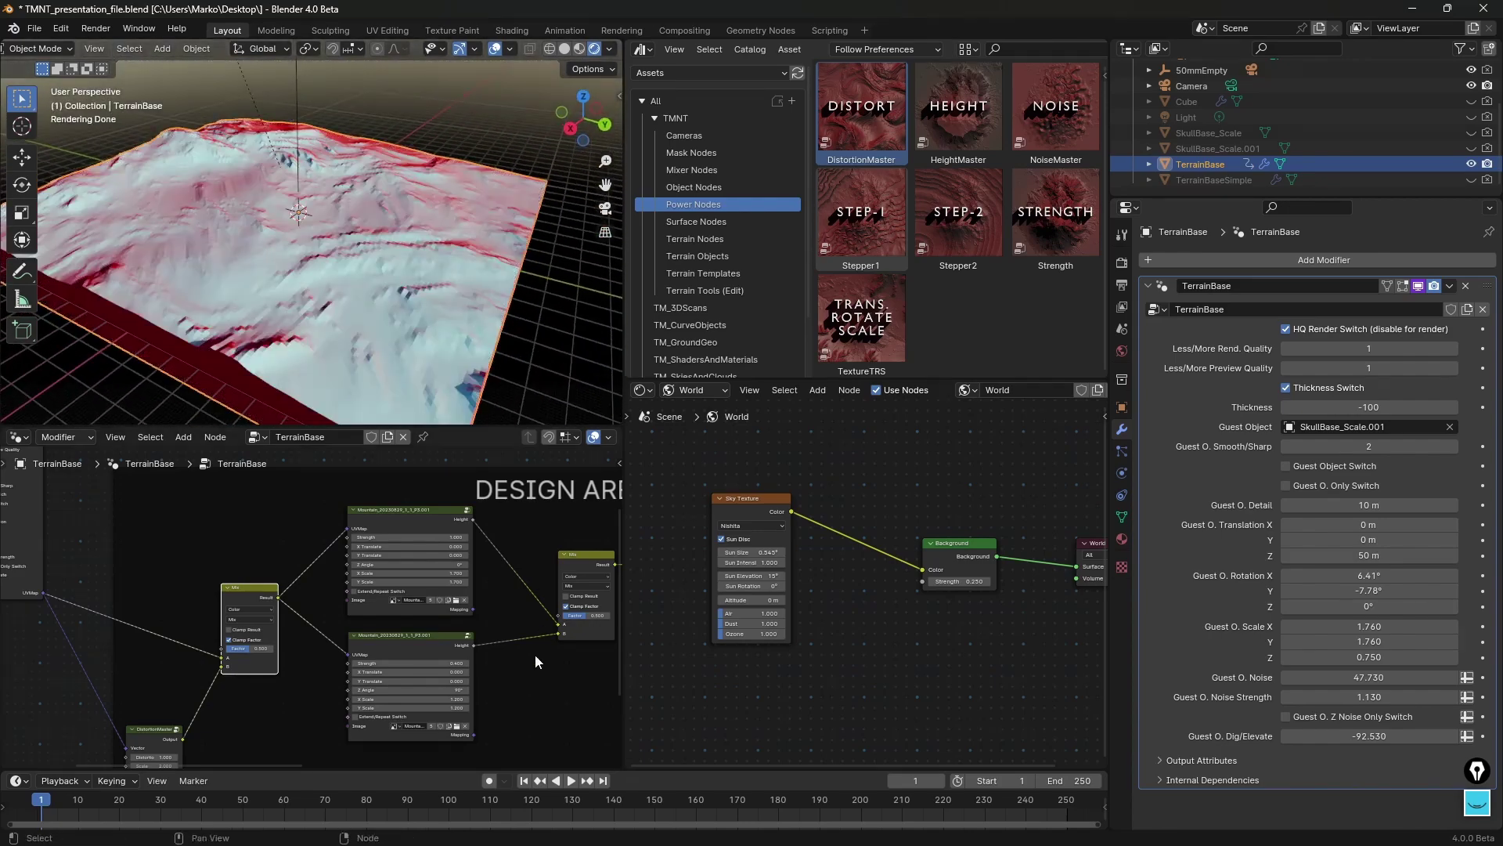
pyautogui.scroll(-2, 537, 661)
pyautogui.moveTo(537, 660); pyautogui.dragTo(416, 620, button='middle')
pyautogui.scroll(4, 389, 603)
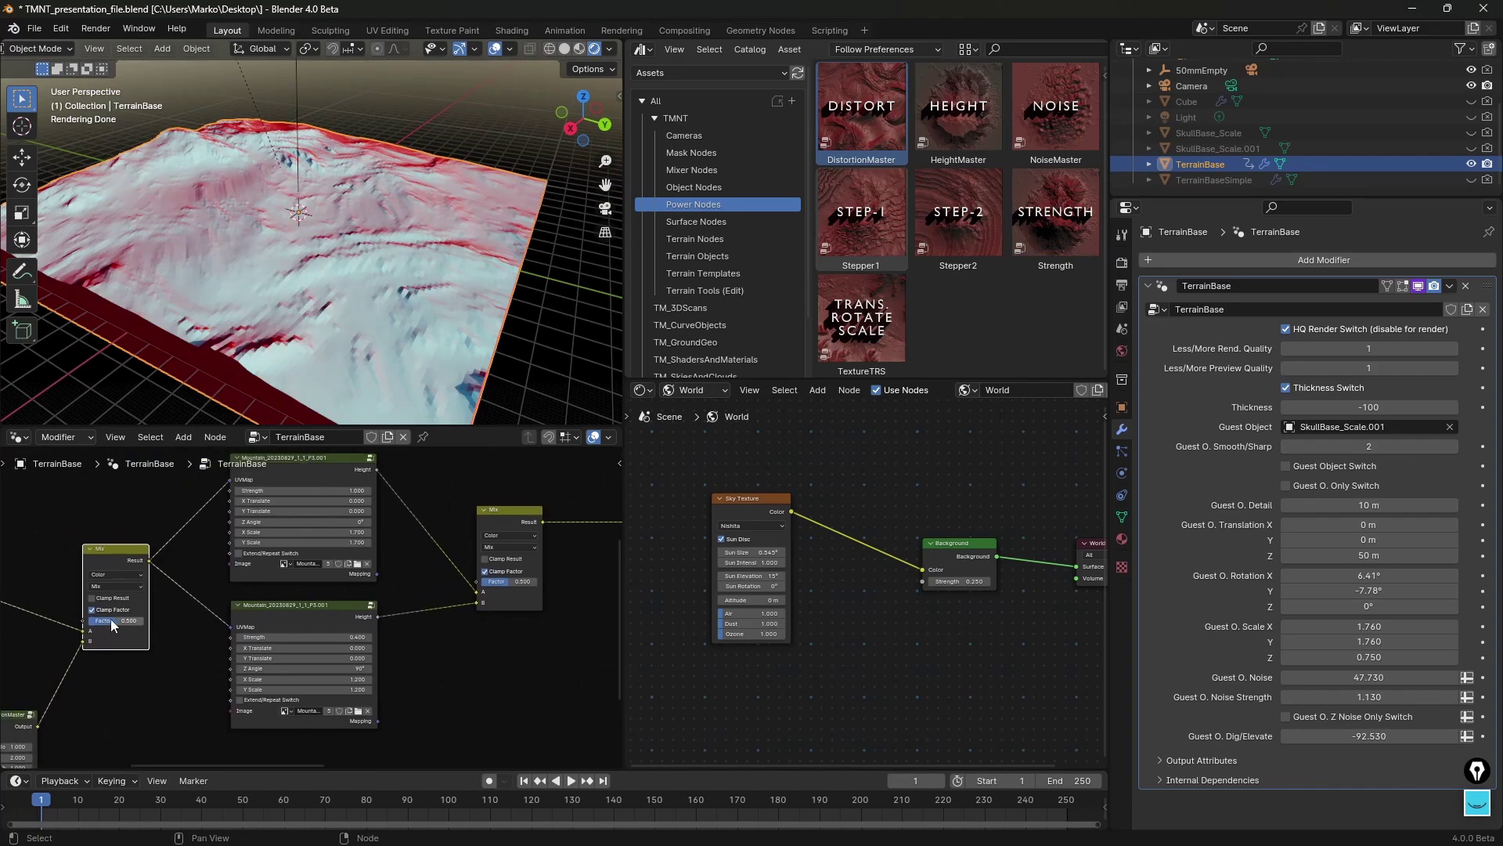
pyautogui.moveTo(114, 624); pyautogui.dragTo(128, 620)
pyautogui.moveTo(603, 294); pyautogui.dragTo(1, 287, button='middle')
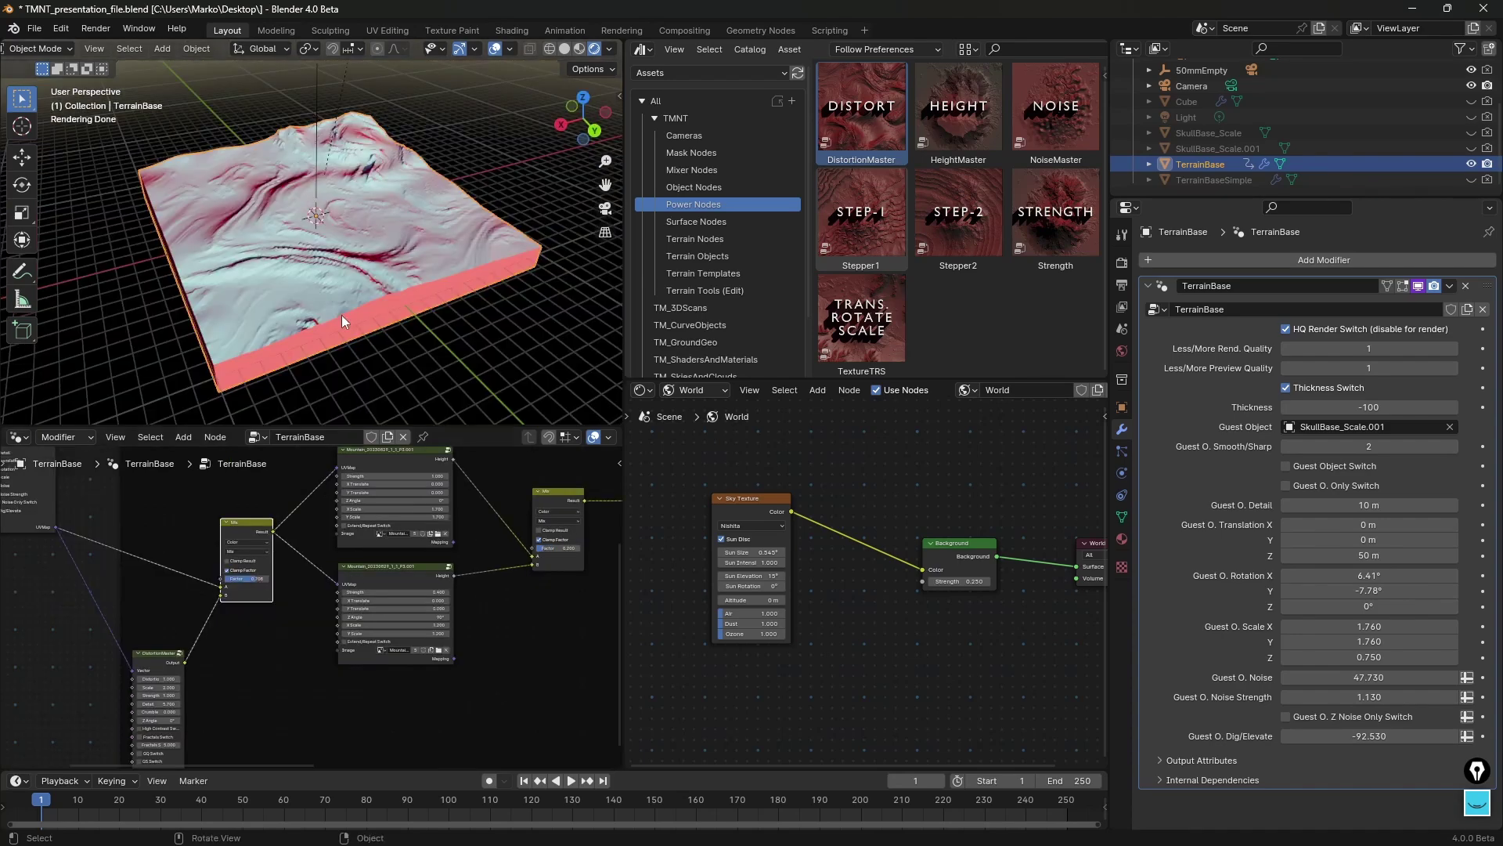
pyautogui.moveTo(342, 315); pyautogui.dragTo(327, 248, button='middle')
pyautogui.moveTo(285, 622); pyautogui.dragTo(320, 621, button='middle')
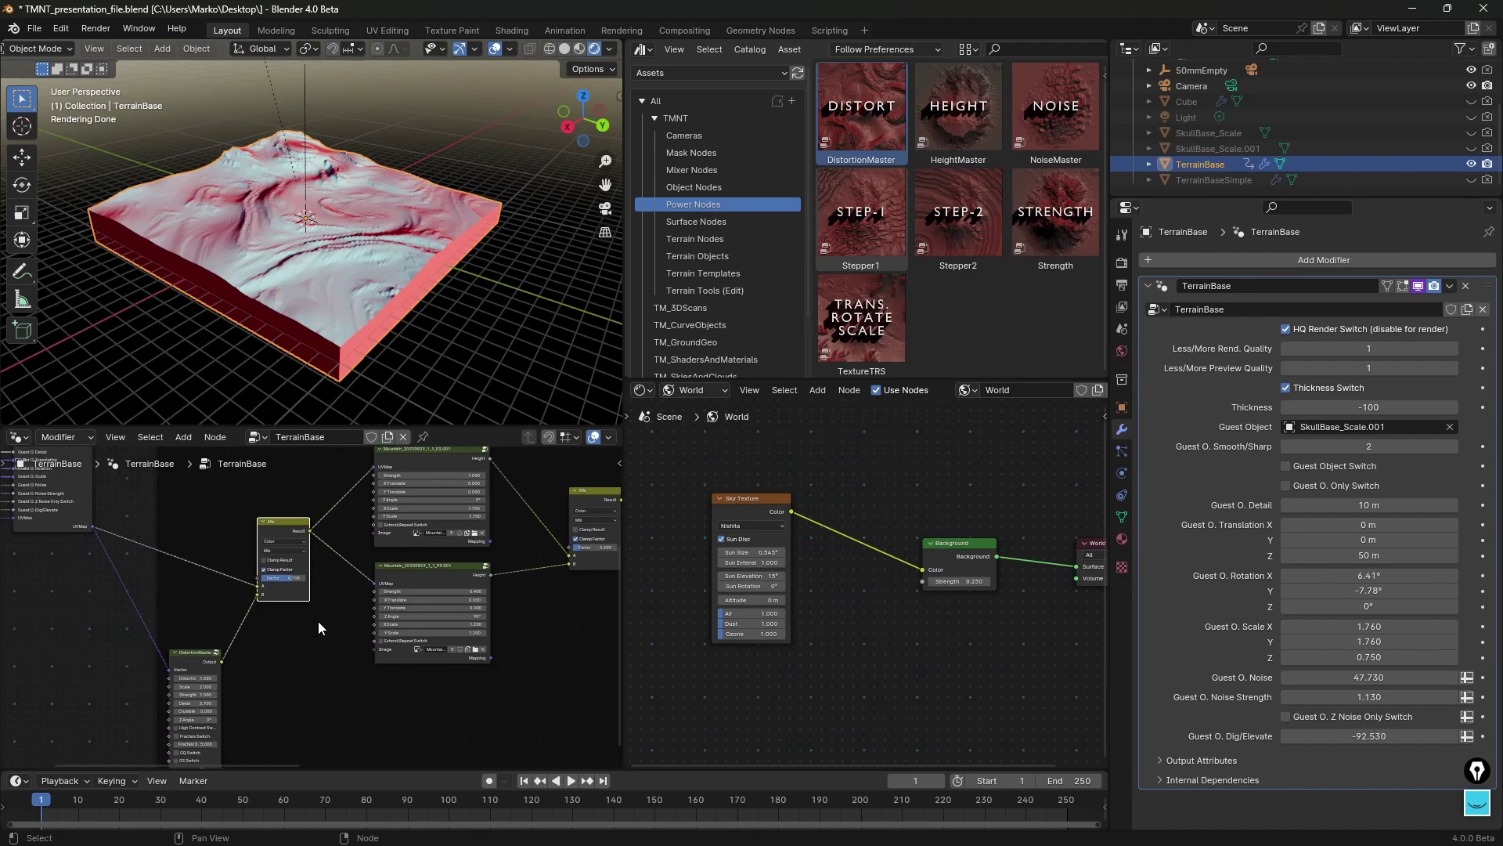
# Step: Link UVMap directly to the upper mountain node and set the distortion Mix node's Factor to 1.000
pyautogui.moveTo(93, 526); pyautogui.dragTo(398, 475)
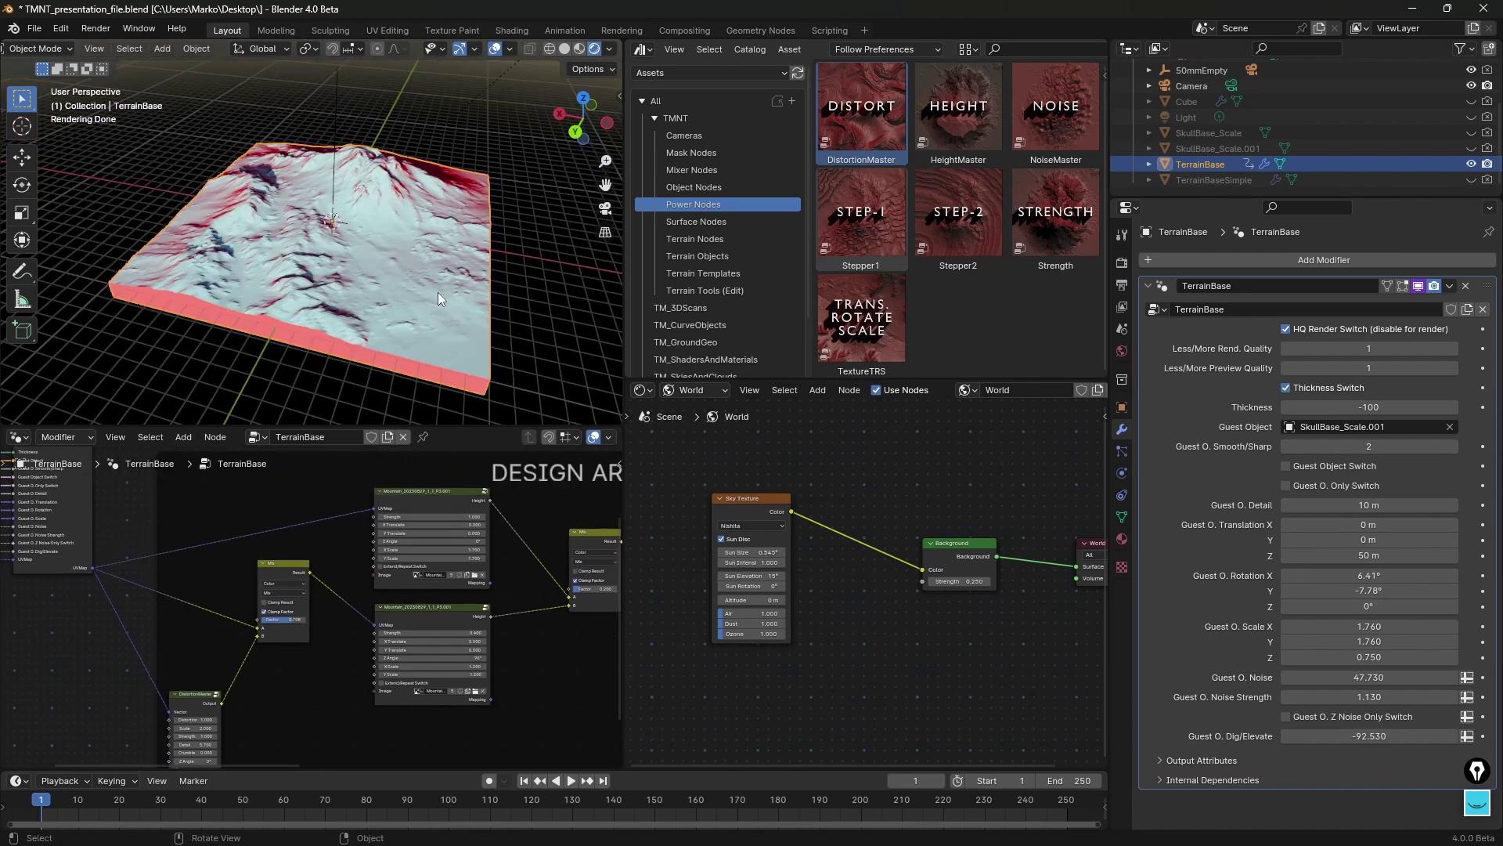
pyautogui.moveTo(438, 293); pyautogui.dragTo(416, 266, button='middle')
pyautogui.moveTo(365, 641); pyautogui.dragTo(359, 588, button='middle')
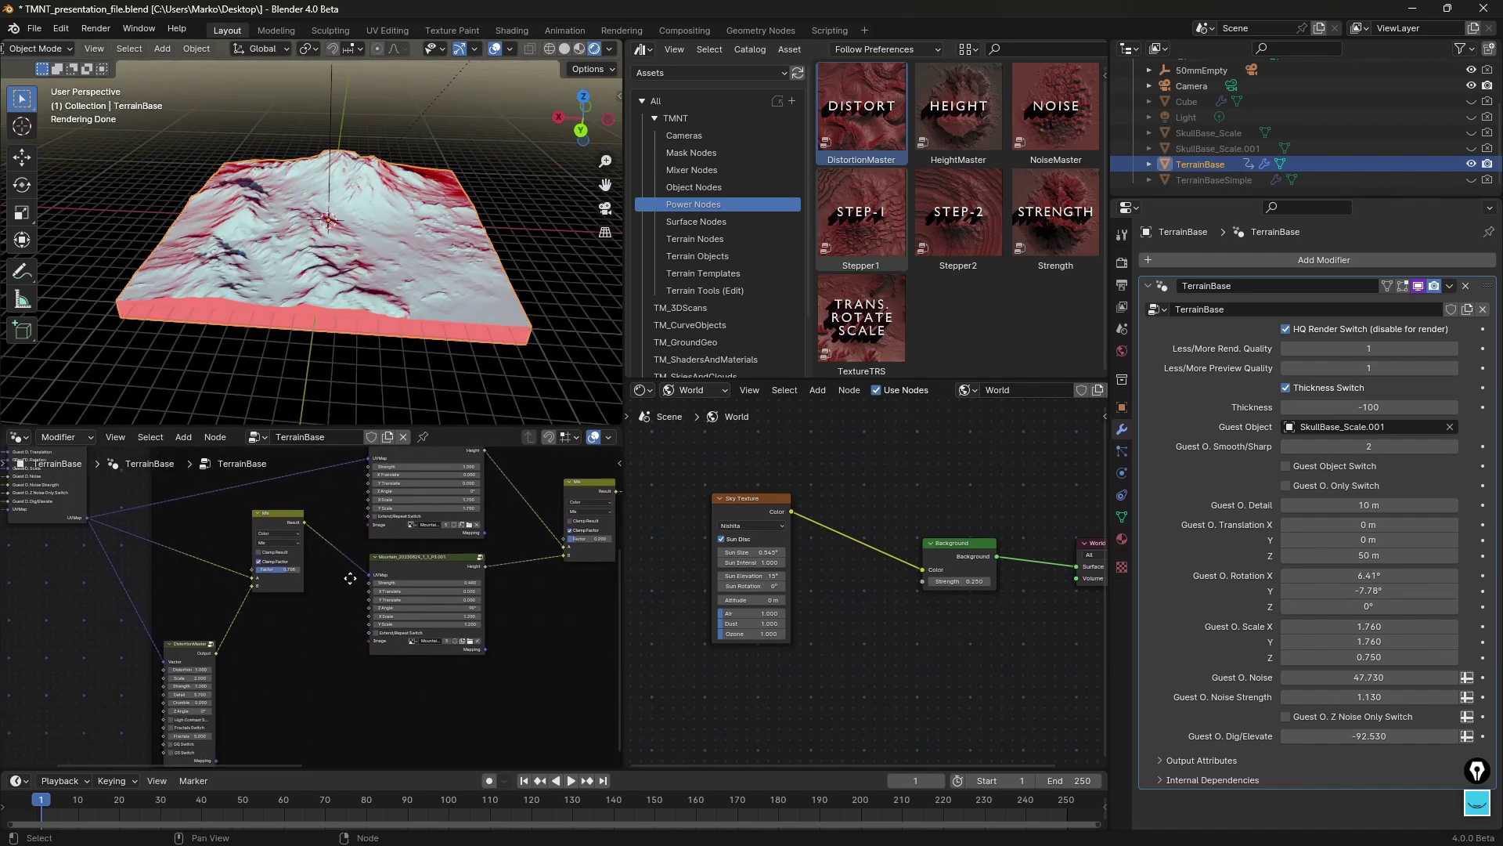
pyautogui.moveTo(288, 577); pyautogui.dragTo(299, 582)
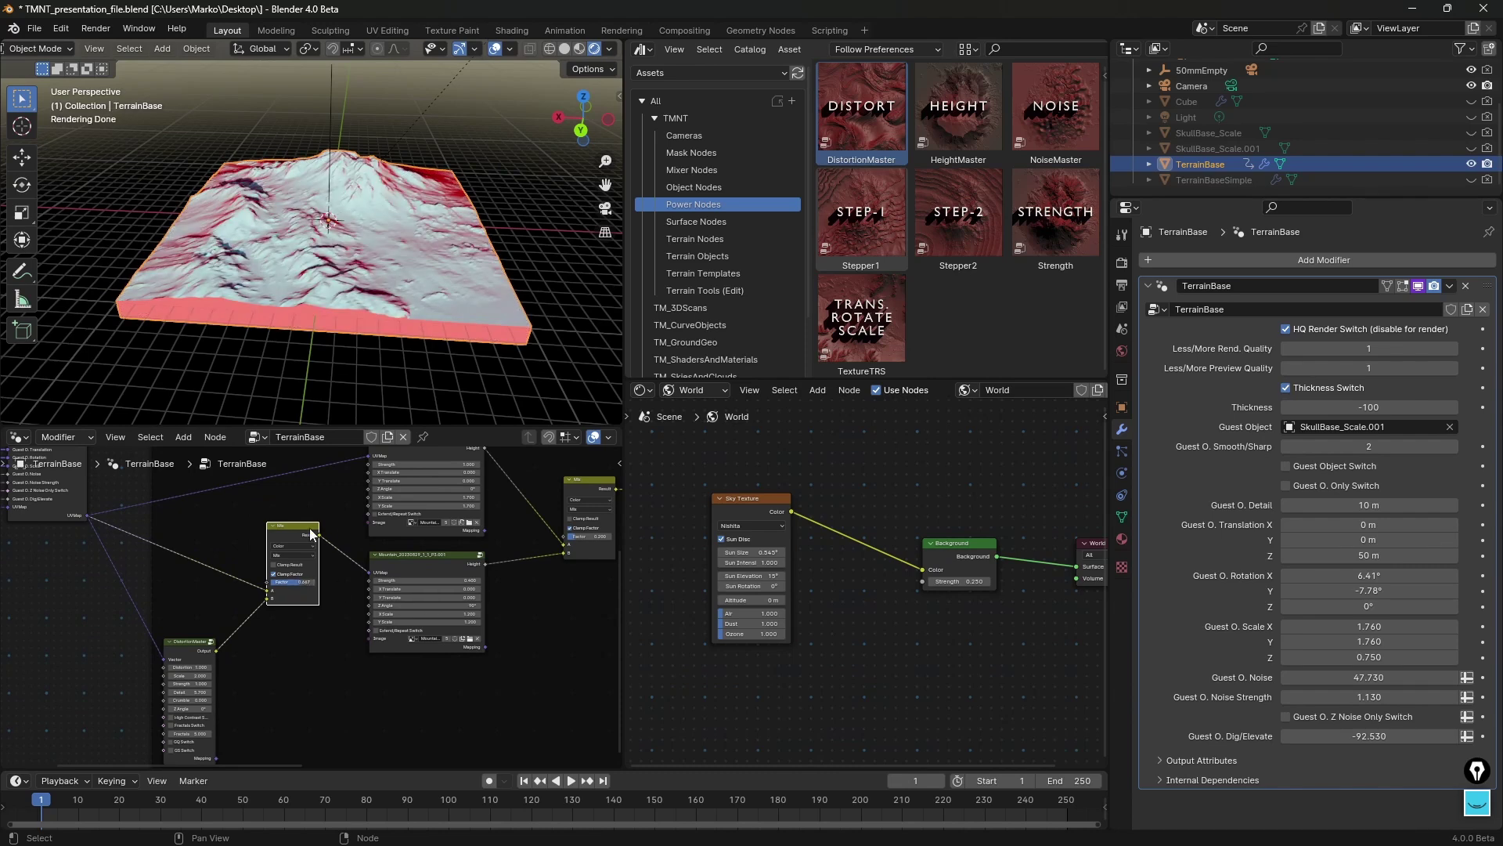
pyautogui.moveTo(312, 535); pyautogui.dragTo(259, 584, button='middle')
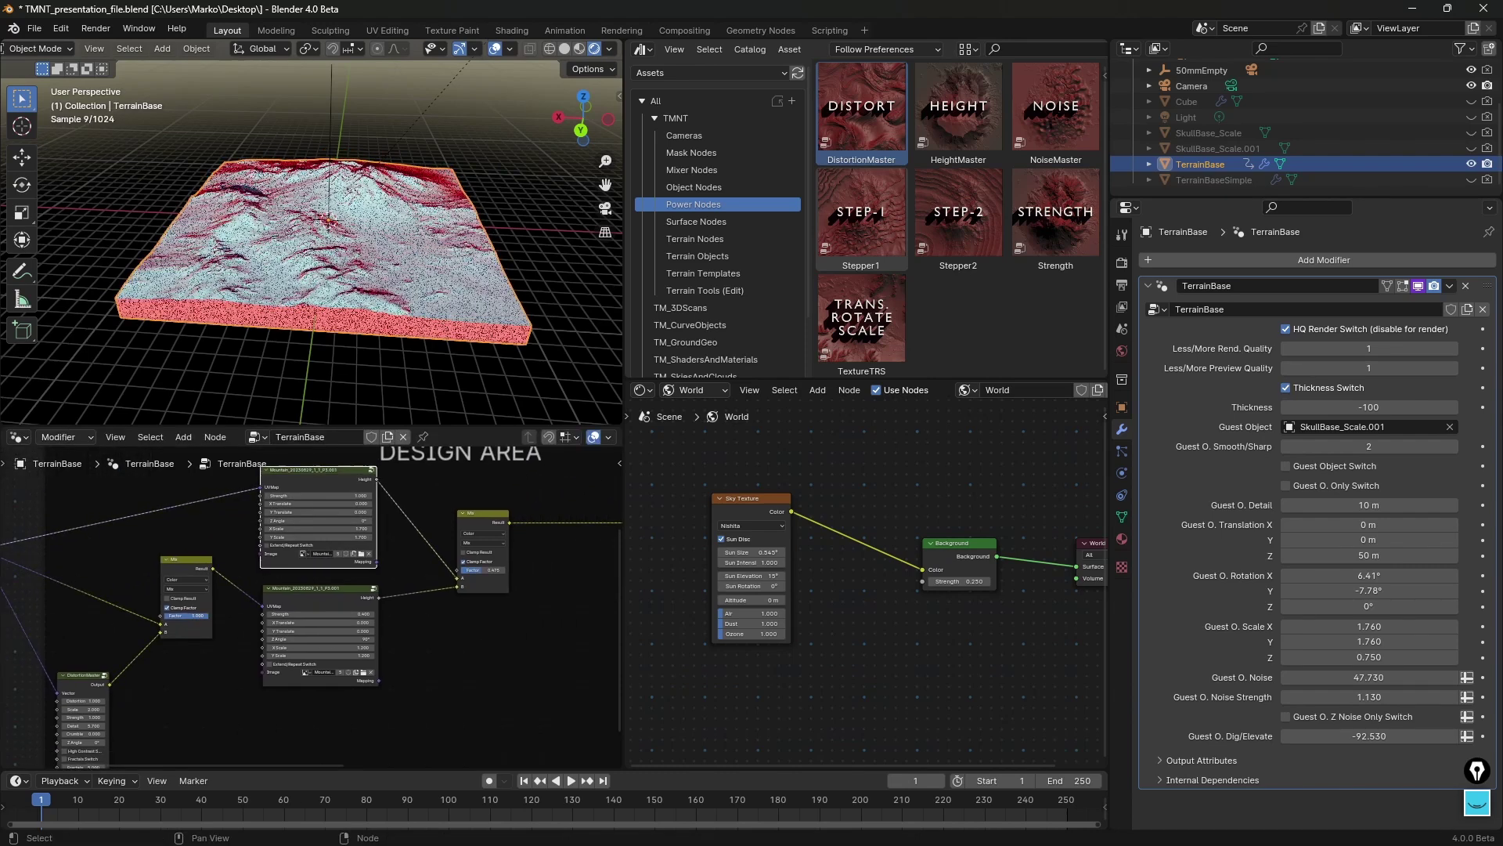
# Step: Set the blending mode of the node mixing both mountains to Add and the lower mountain node's Strength to 0.600
pyautogui.click(486, 543)
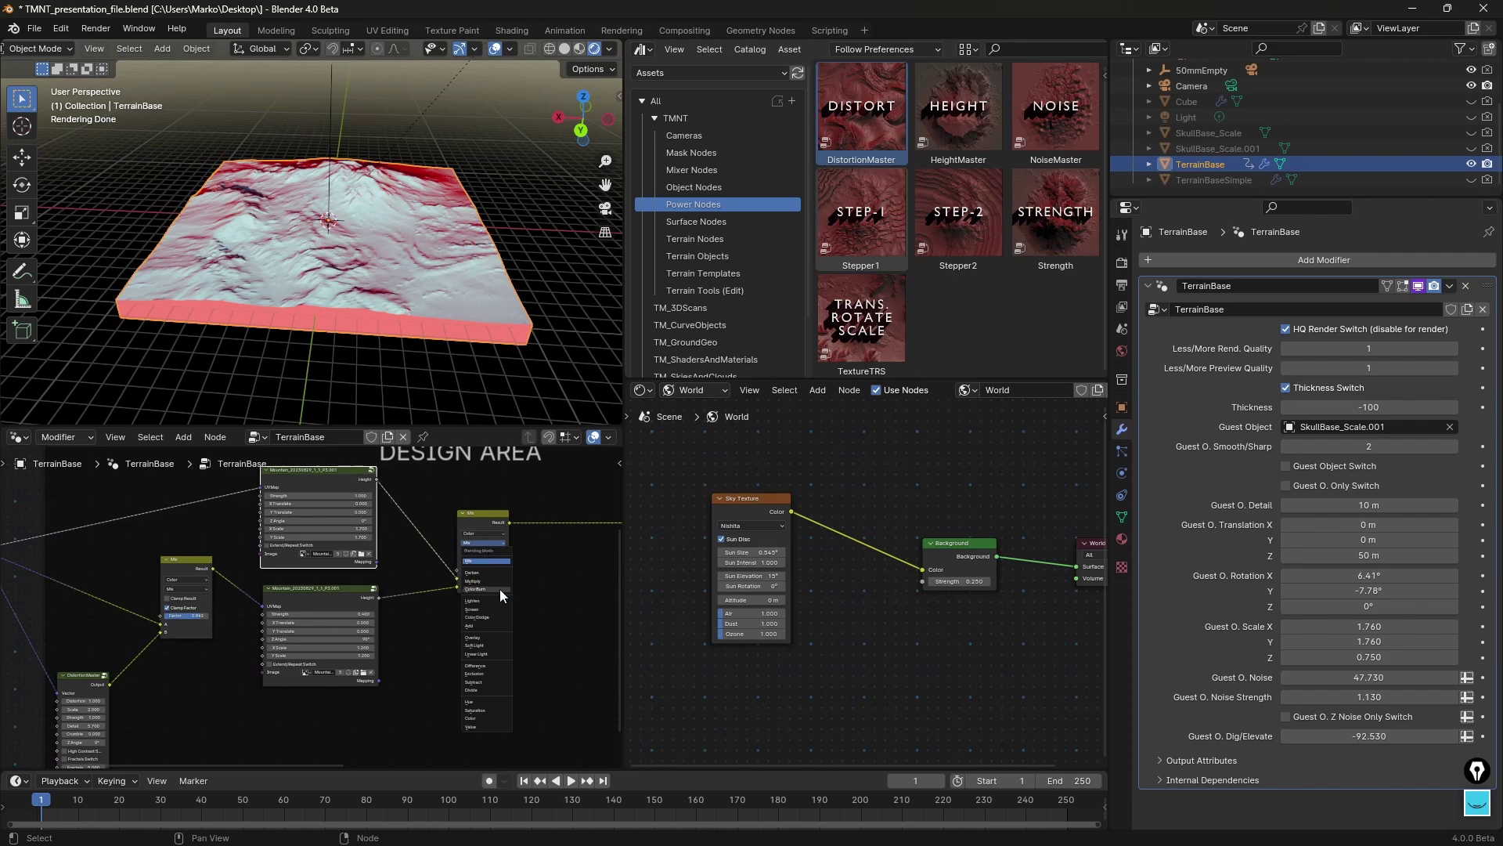
pyautogui.click(485, 624)
pyautogui.scroll(2, 261, 499)
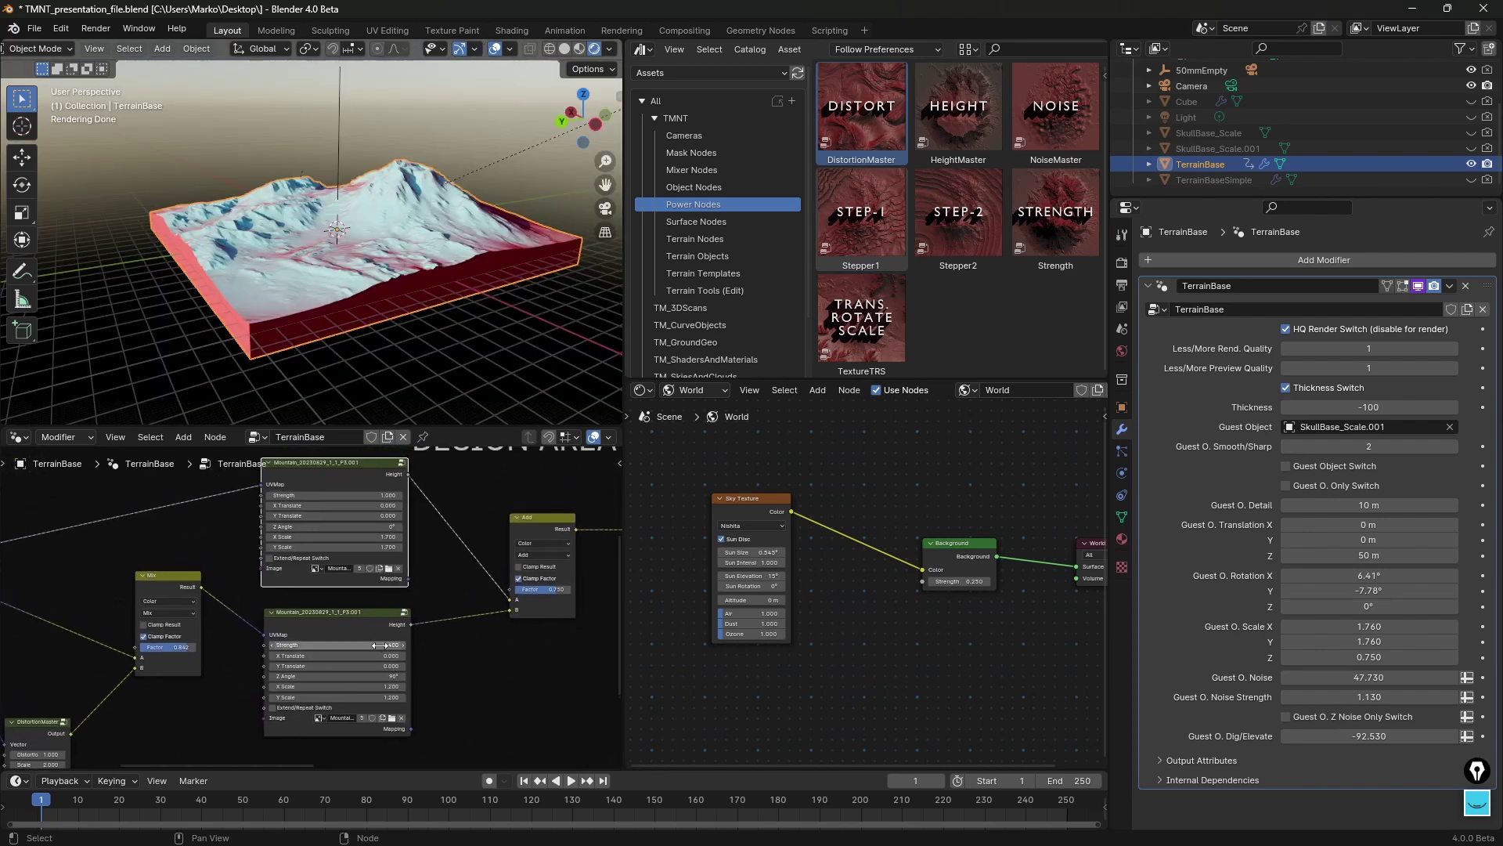
pyautogui.moveTo(345, 645); pyautogui.dragTo(333, 645)
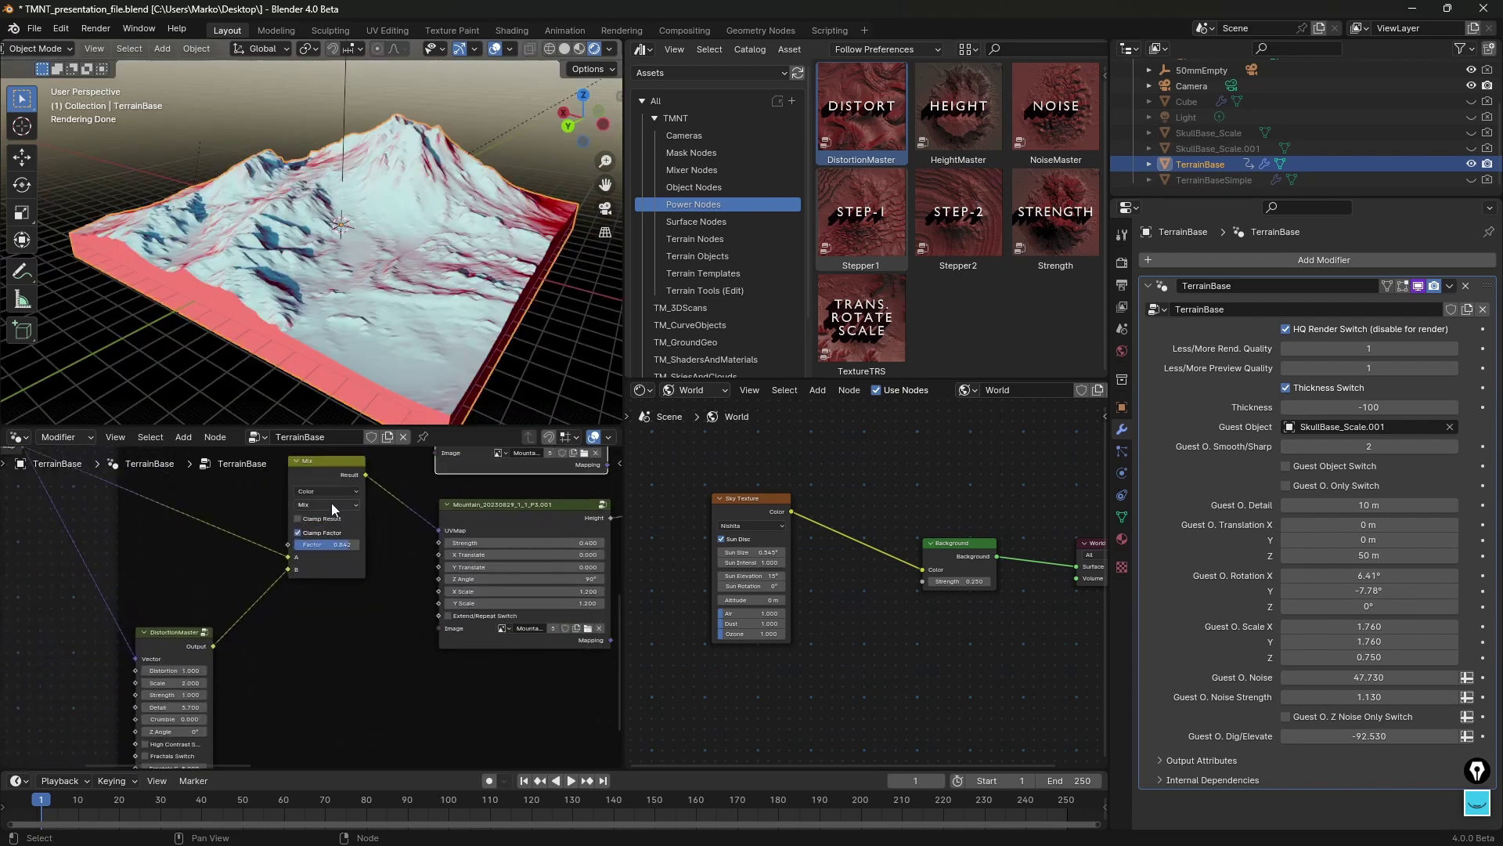
# Step: Raise the Scale of the DistortionMaster node and inspect the distorted mountain terrain from another angle
pyautogui.click(331, 504)
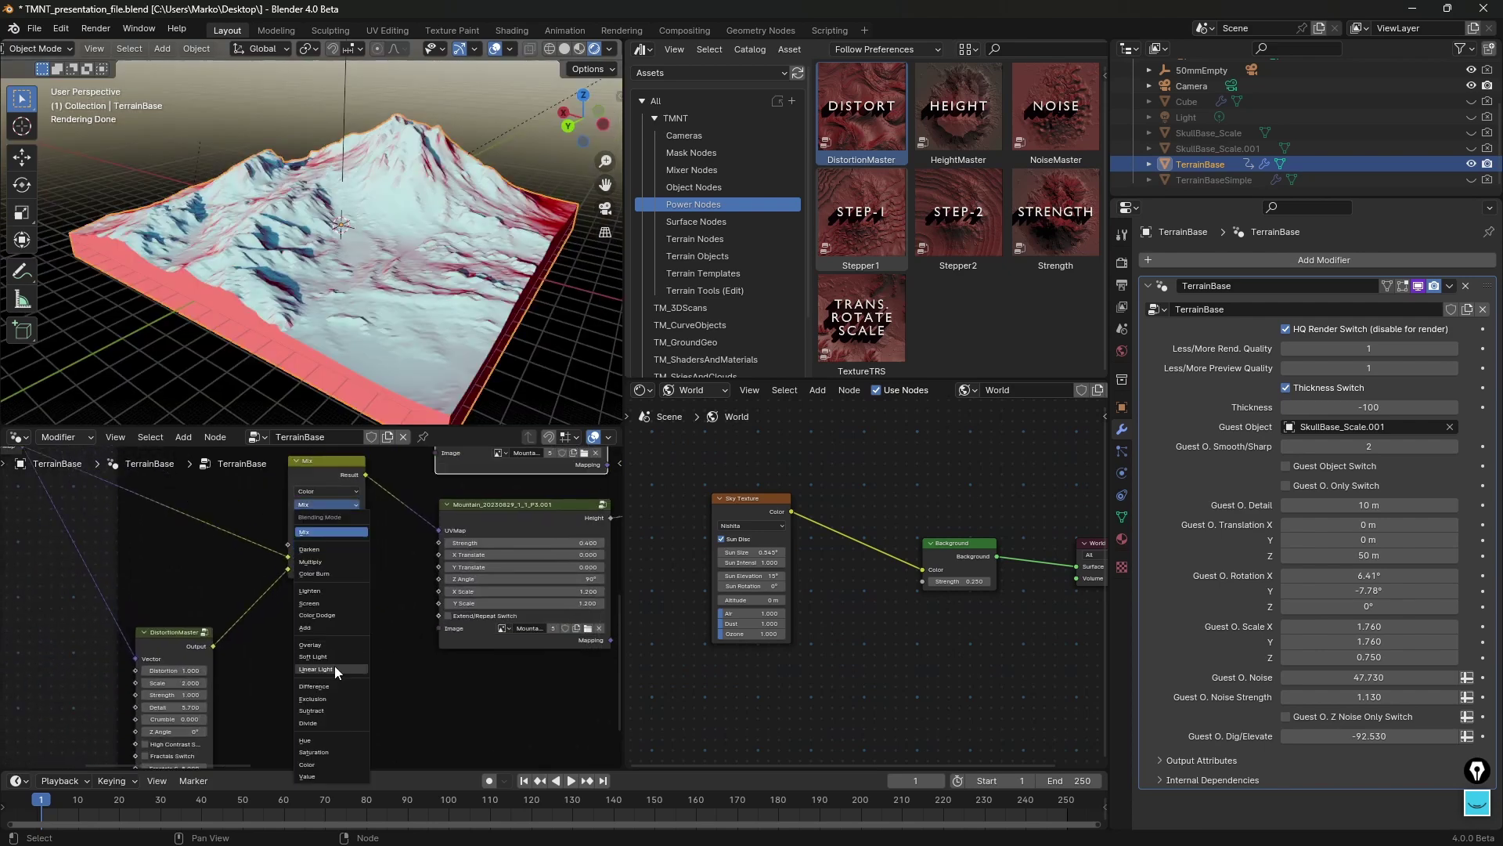
pyautogui.click(334, 626)
pyautogui.moveTo(350, 566); pyautogui.dragTo(347, 575, button='middle')
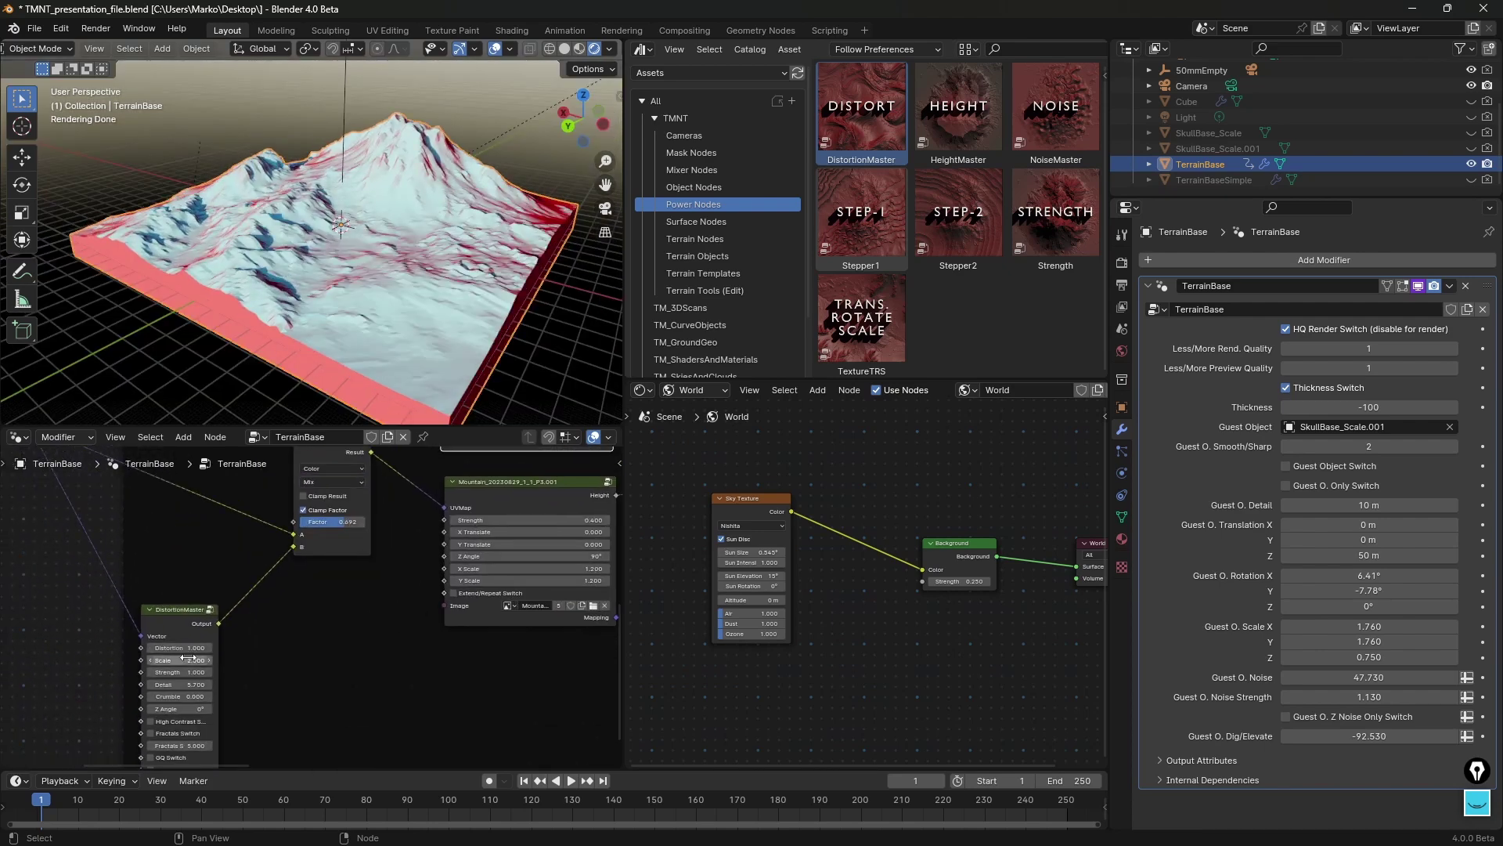
pyautogui.moveTo(188, 661); pyautogui.dragTo(235, 660)
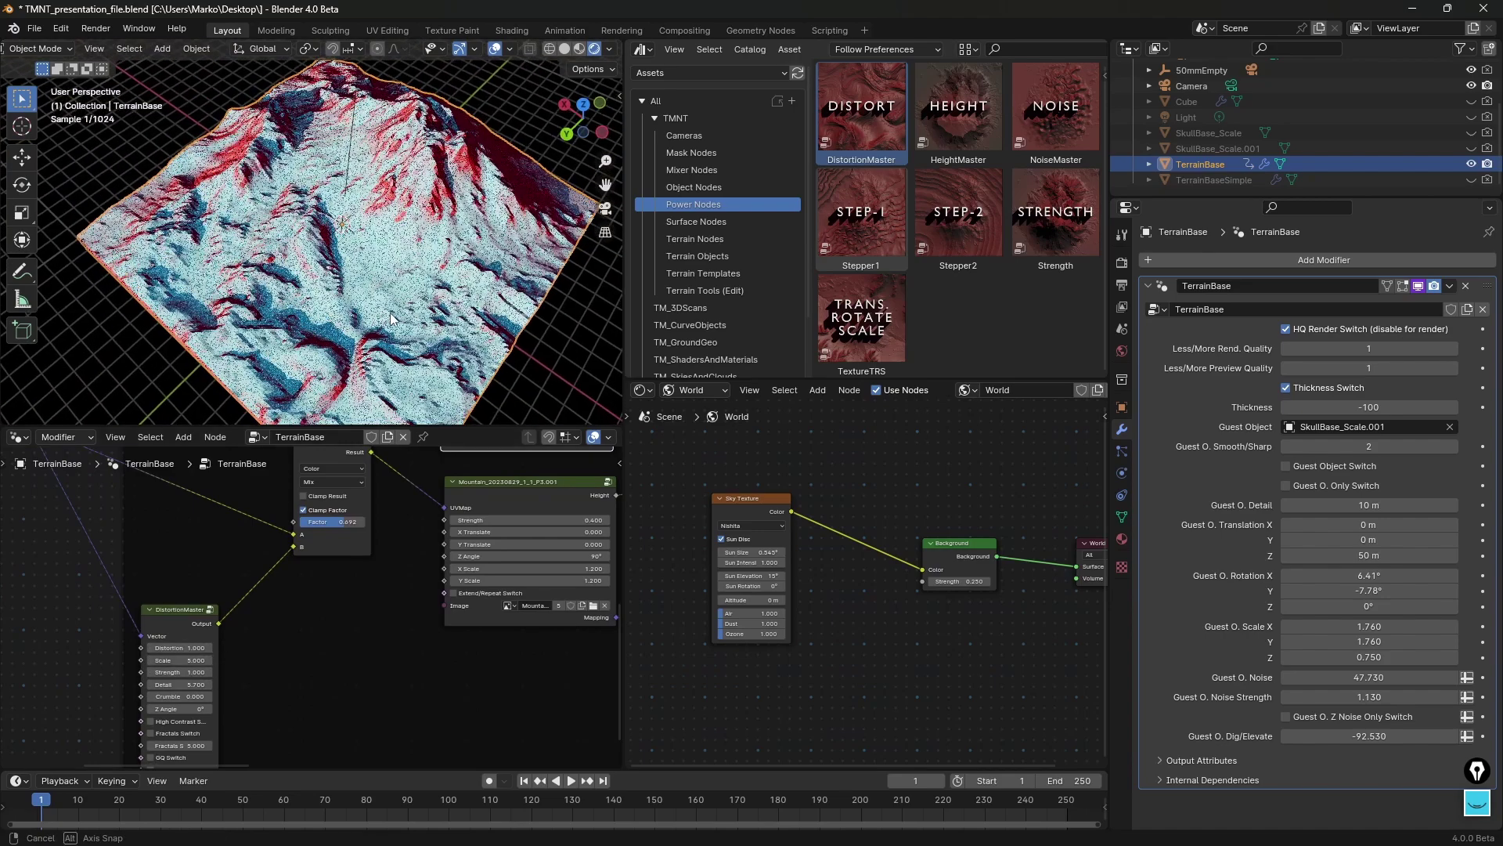
pyautogui.moveTo(384, 313); pyautogui.dragTo(490, 241, button='middle')
# Step: Render the terrain from the camera with HQ Render Switch disabled, then close the render result
pyautogui.press('KP_0')
pyautogui.click(1286, 329)
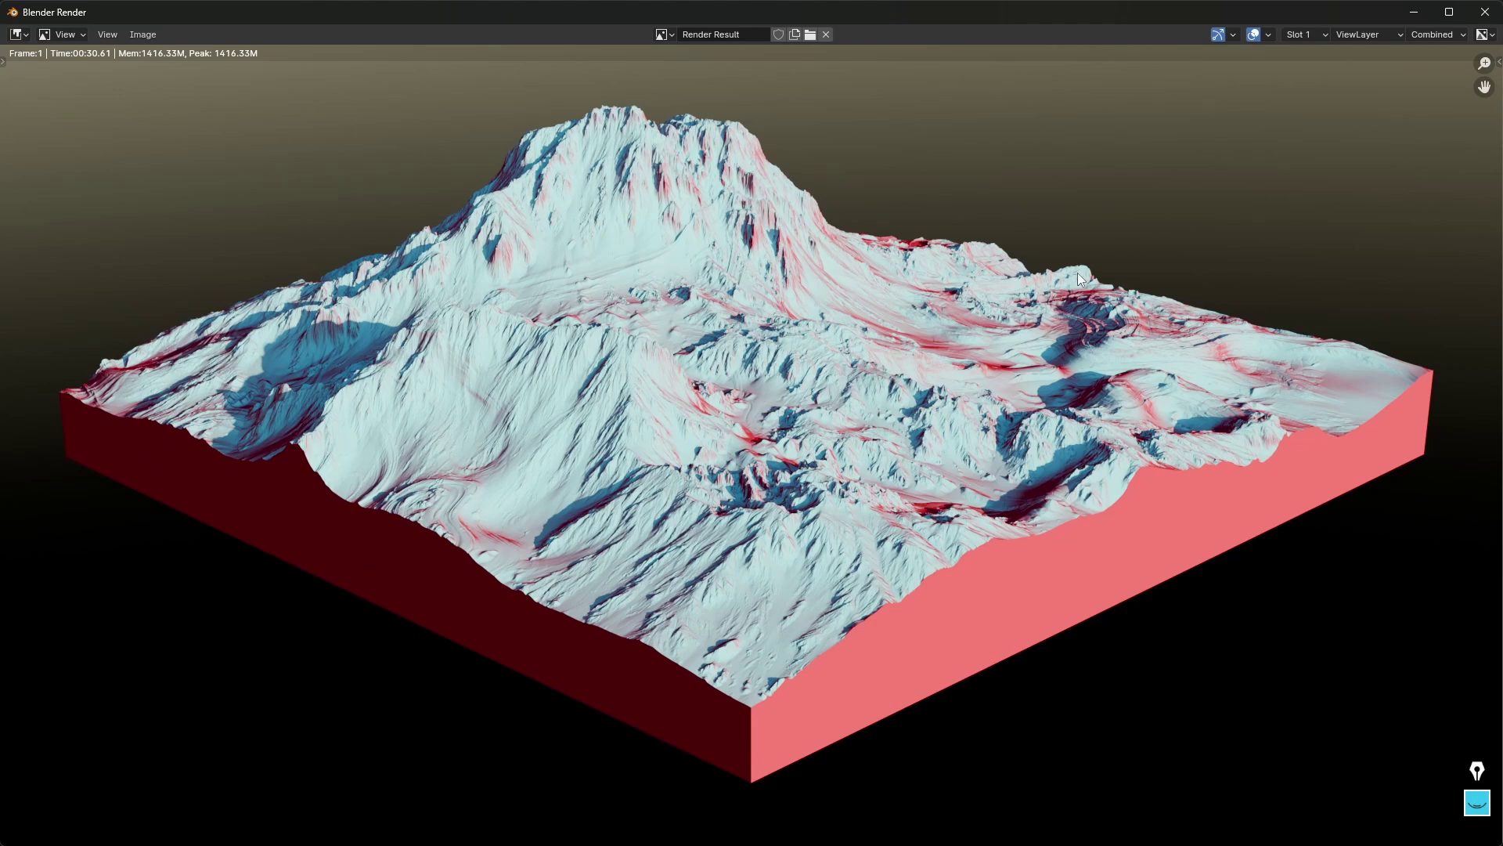
pyautogui.click(1487, 13)
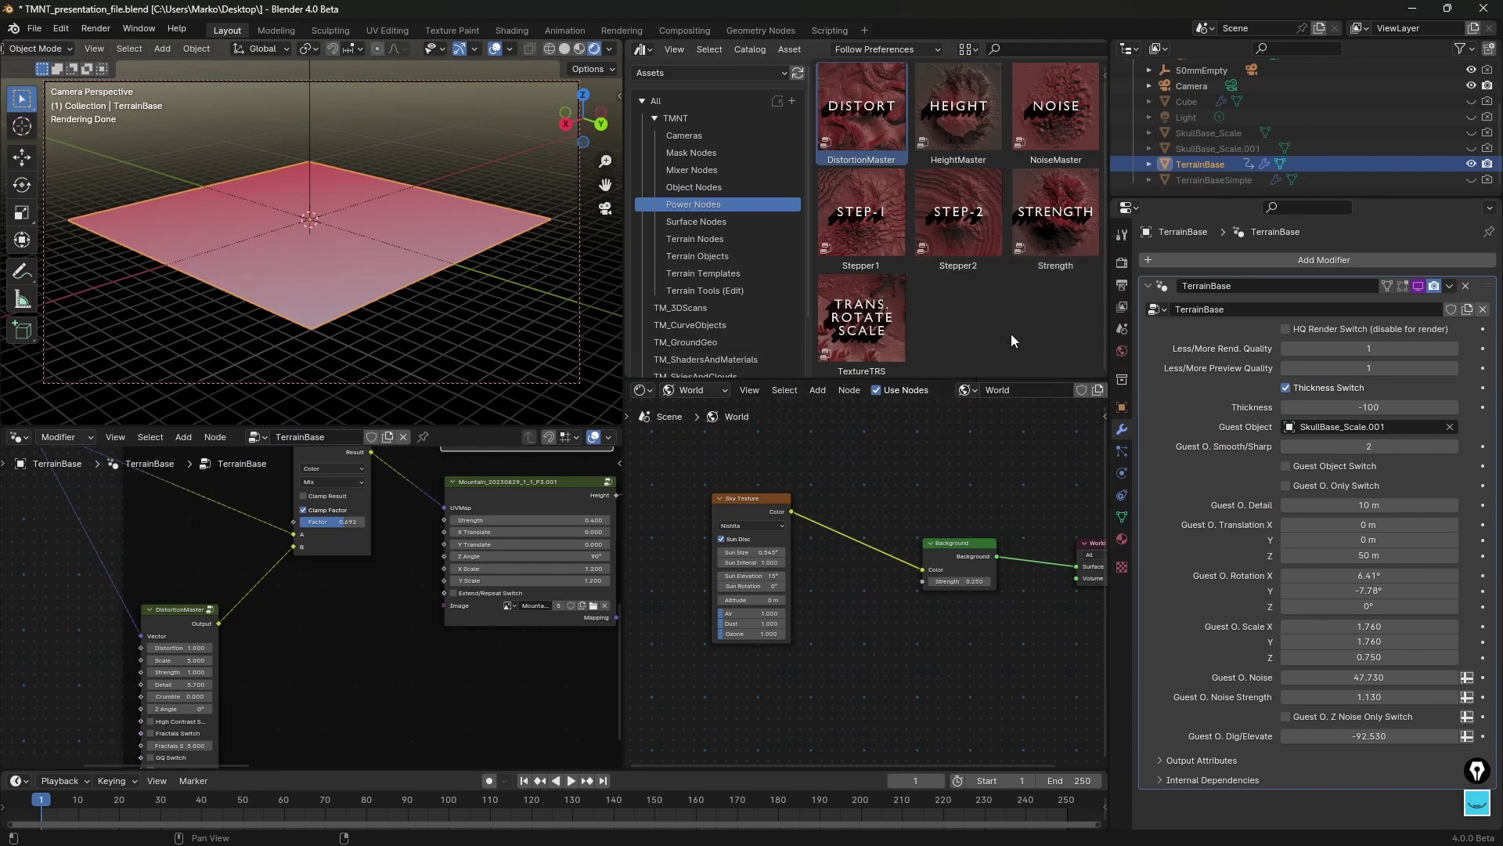
# Step: Show the Surface Nodes catalog of the TMNT asset library
pyautogui.click(721, 223)
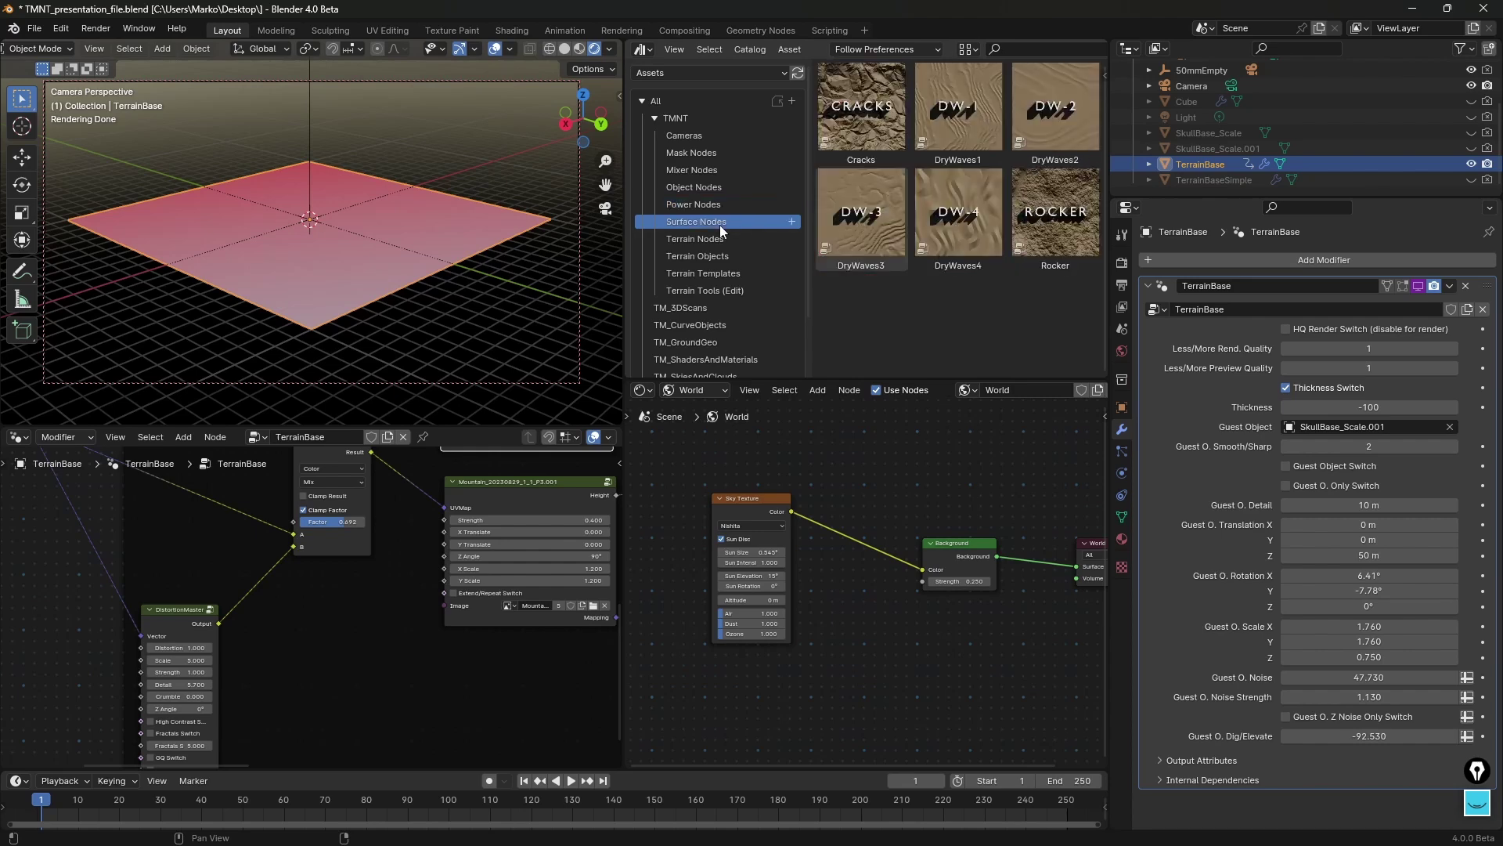